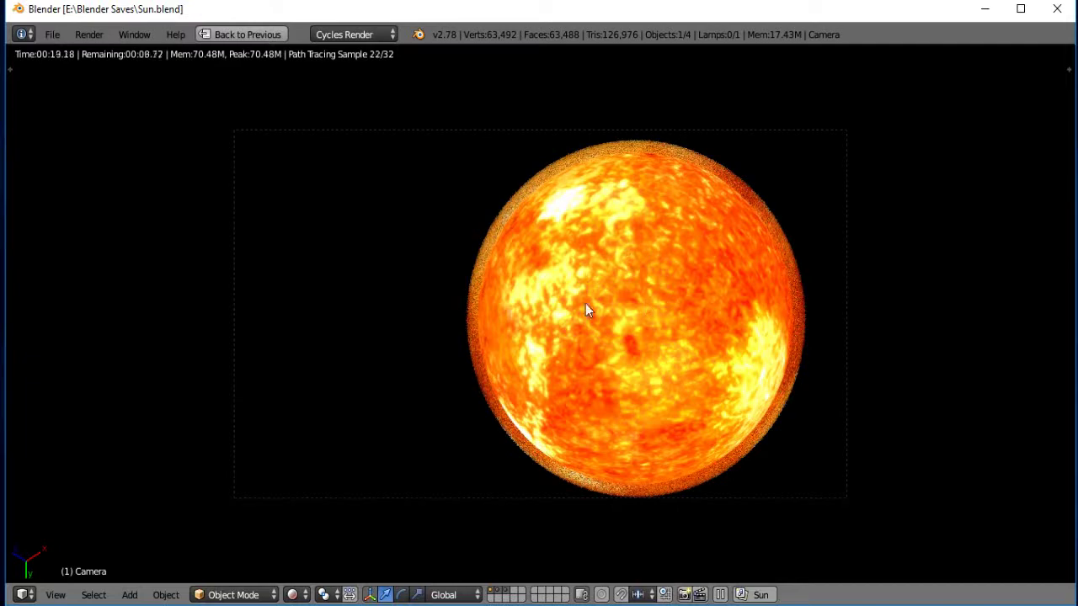
Step: Start the Sun 8K texture download from Solar System Scope
scroll(412, 245, "down", 1)
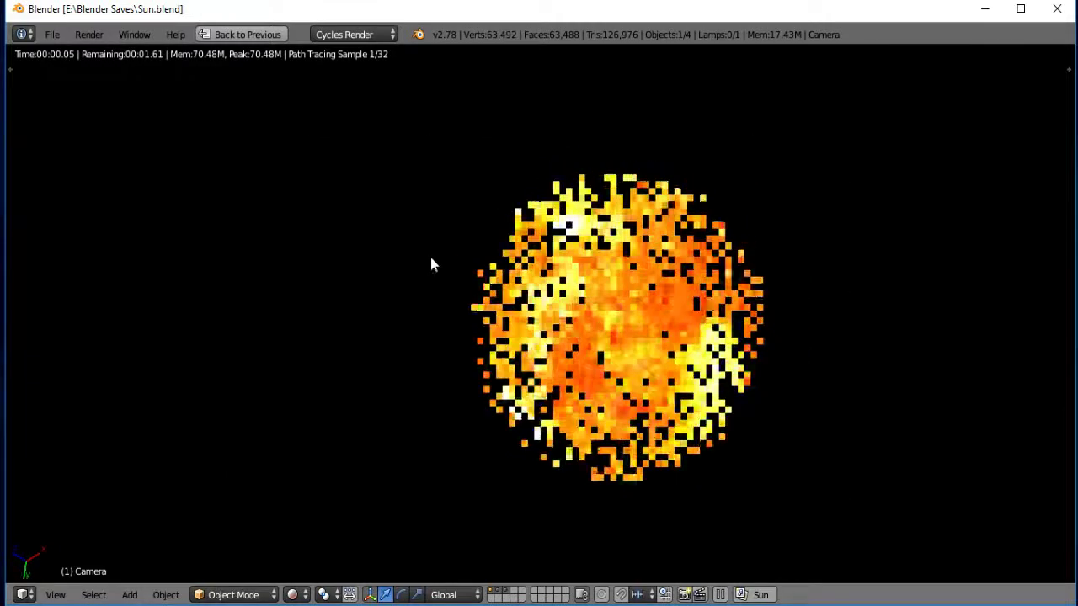
middle_click_drag(432, 260, 672, 335)
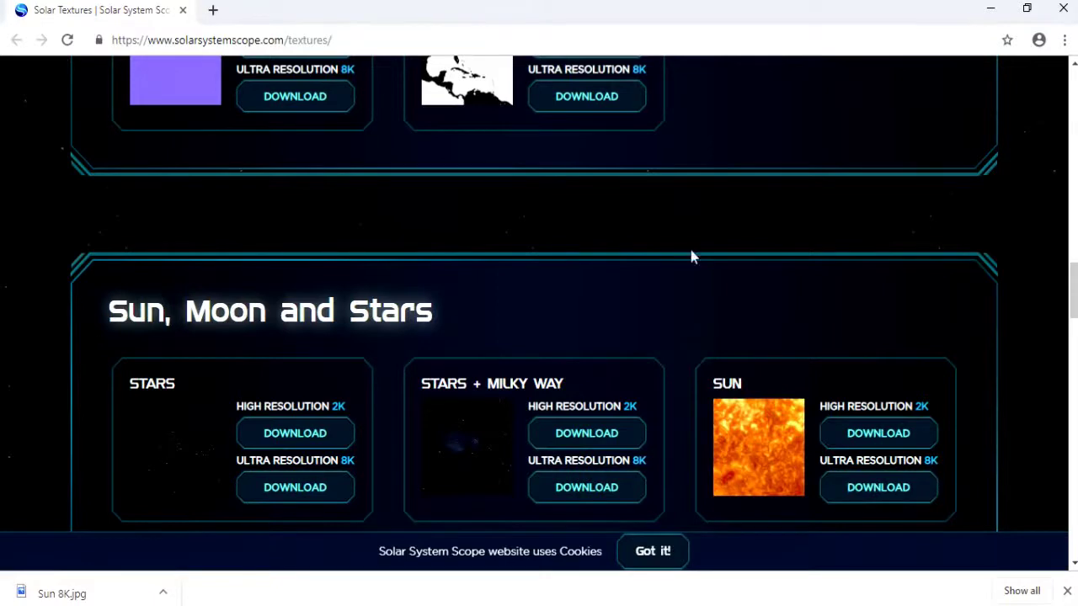
left_click(832, 435)
Step: View 8k_sun.jpg in its new tab, then close it and minimize the browser
scroll(684, 286, "up", 15)
scroll(684, 286, "down", 10)
scroll(741, 334, "down", 5)
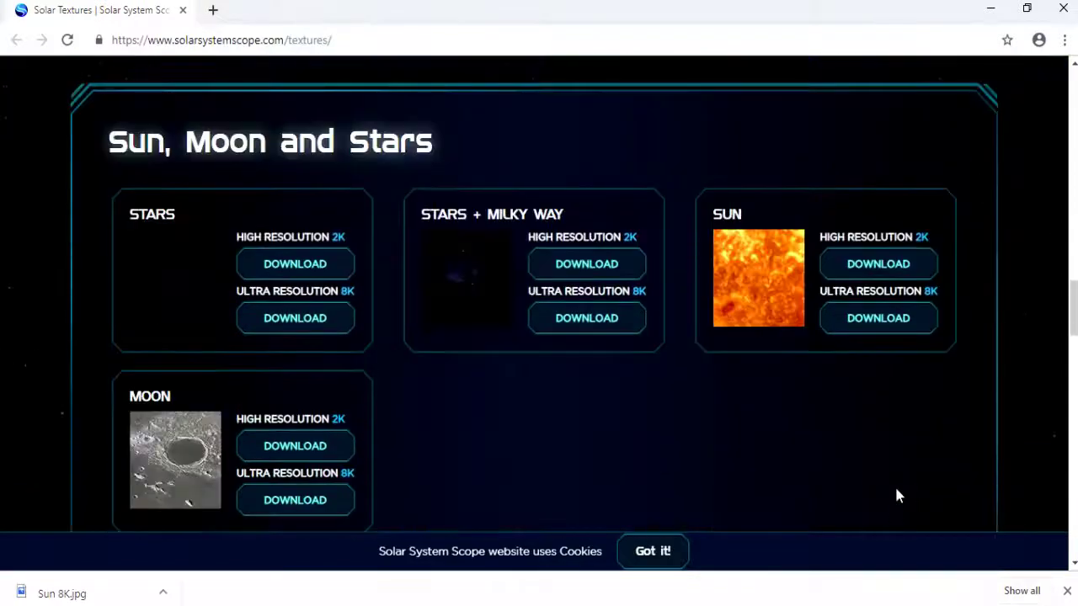
left_click(872, 329)
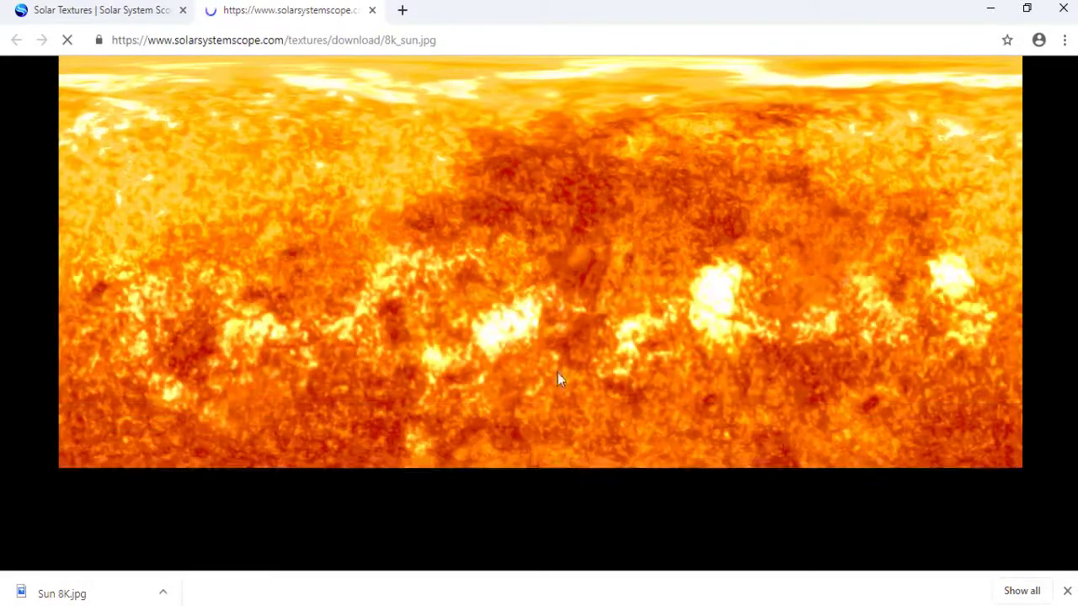
left_click(372, 10)
left_click(990, 9)
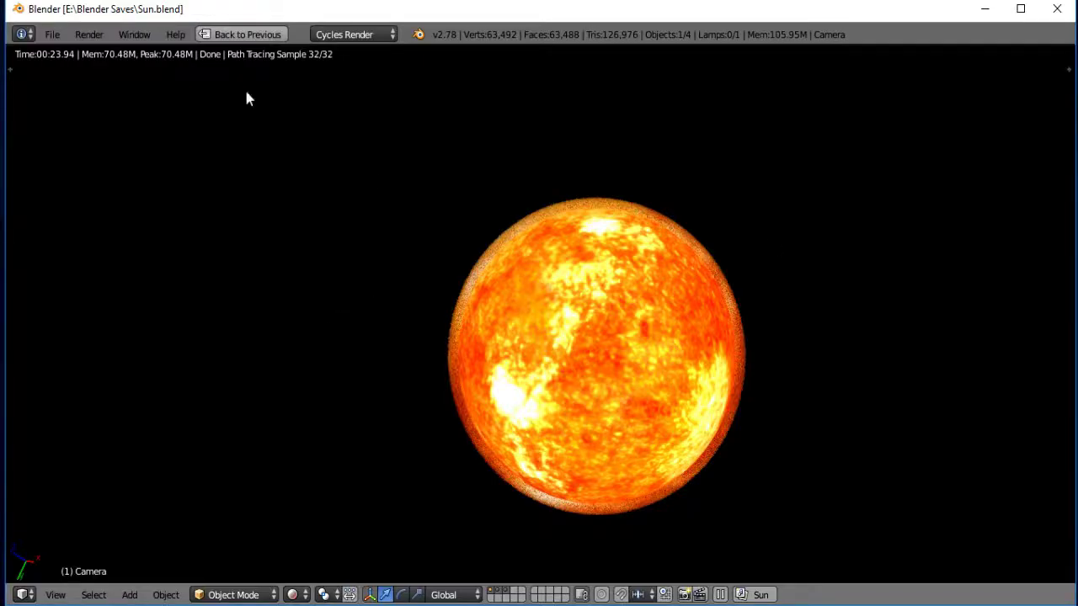
Step: Leave the render view and reload the default startup scene
left_click(248, 34)
key("ctrl+n")
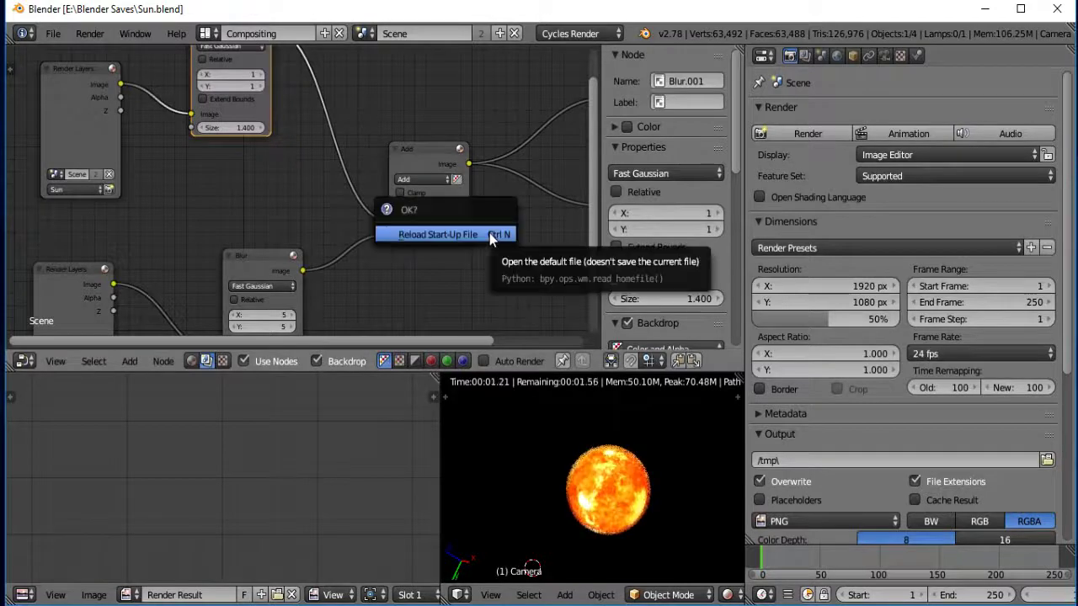
left_click(489, 232)
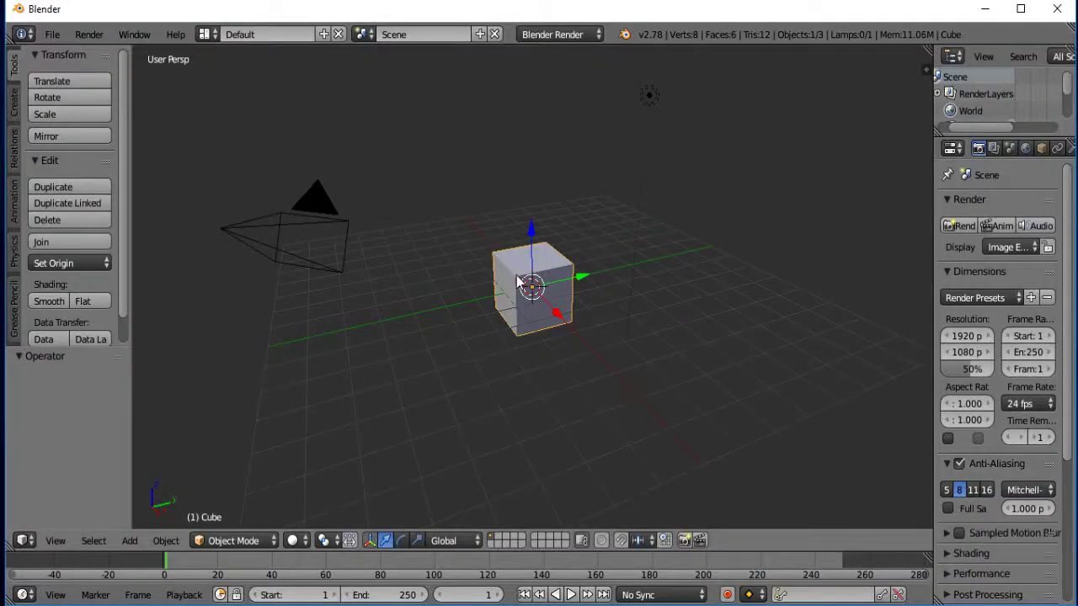
Step: Delete the default cube and the default lamp
key("Delete")
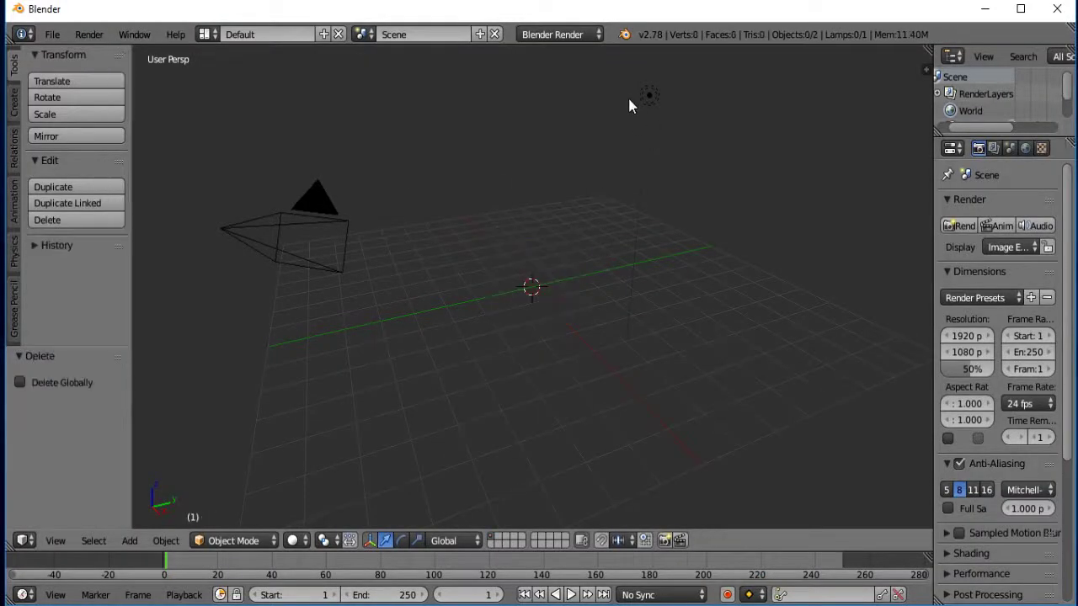
right_click(648, 96)
key("Delete")
Step: Add a Point lamp at the scene centre and check its light colour settings
key("shift+a")
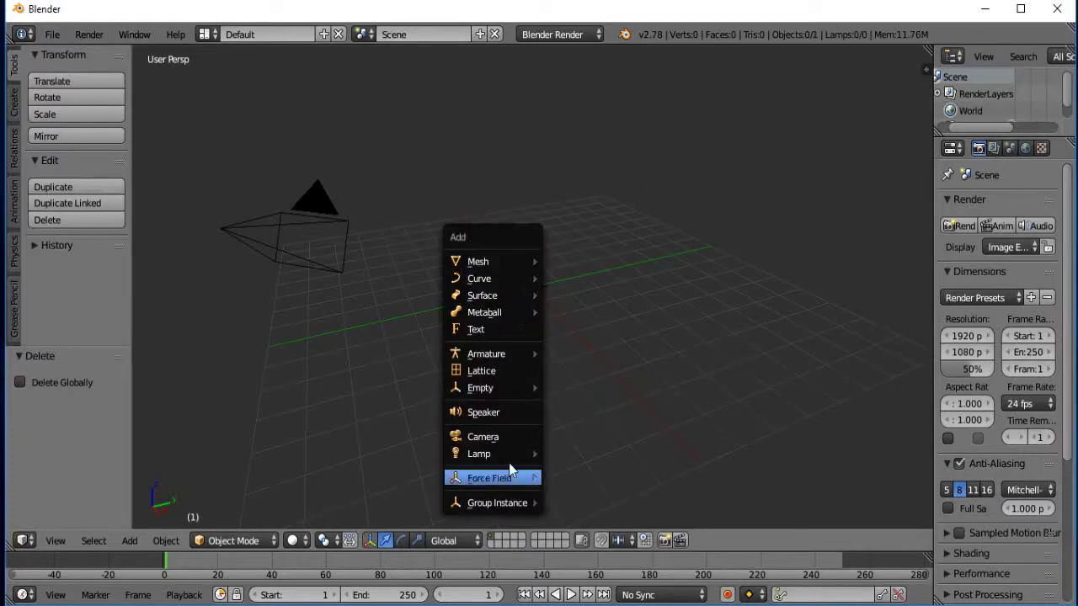
mouse_move(479, 454)
left_click(578, 451)
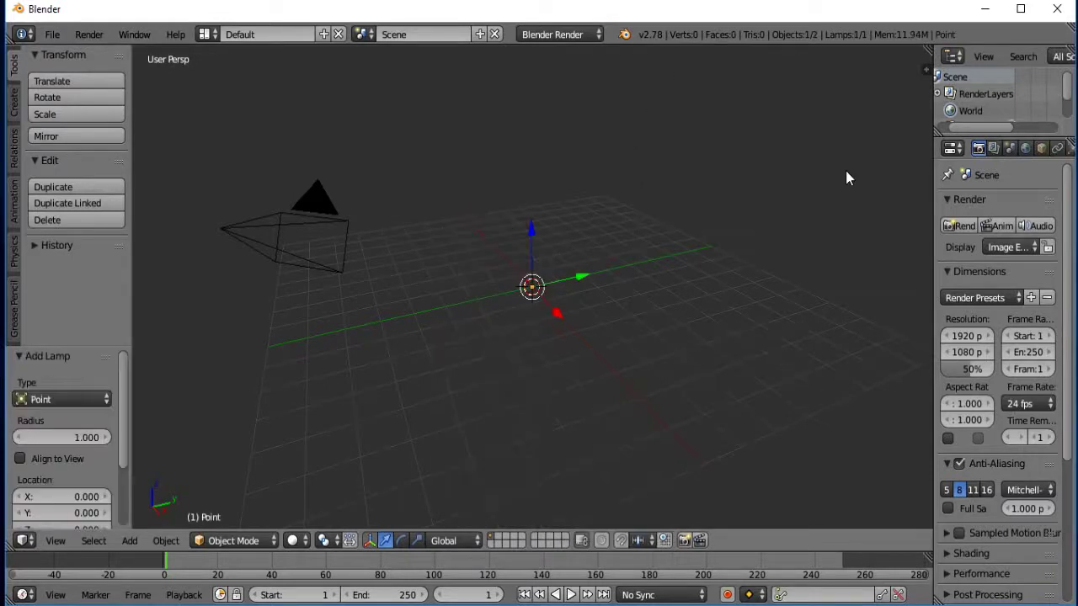
scroll(1010, 149, "down", 5)
left_click(956, 148)
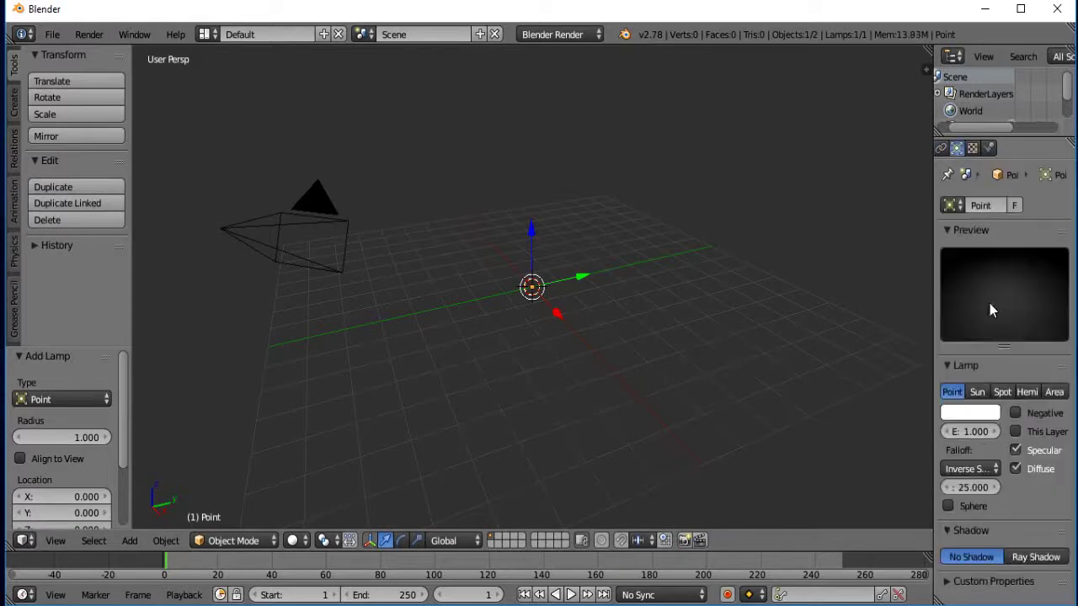
left_click_drag(934, 373, 880, 373)
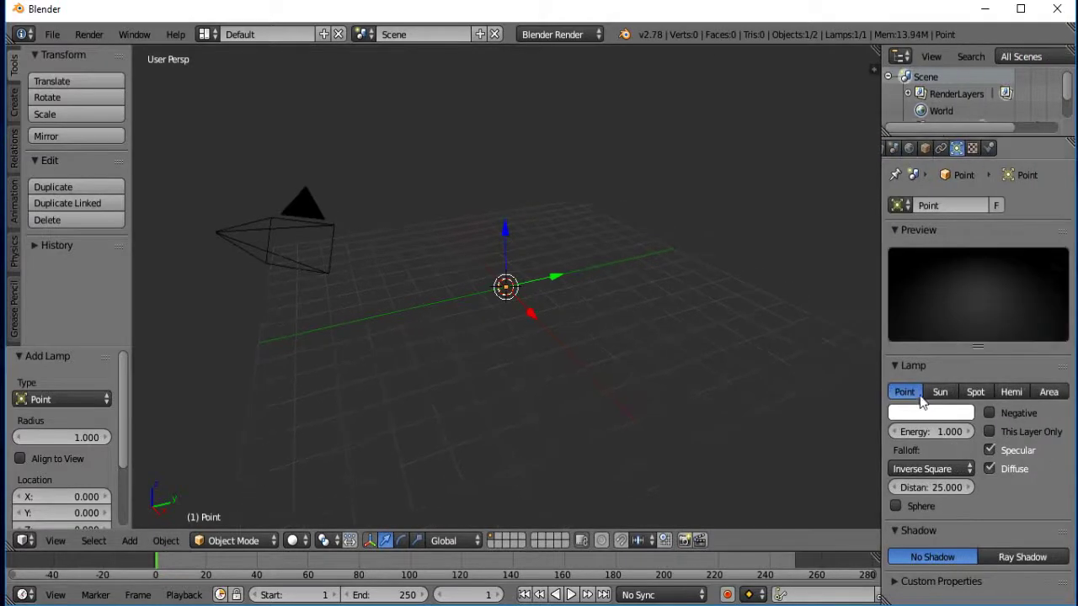
left_click(923, 418)
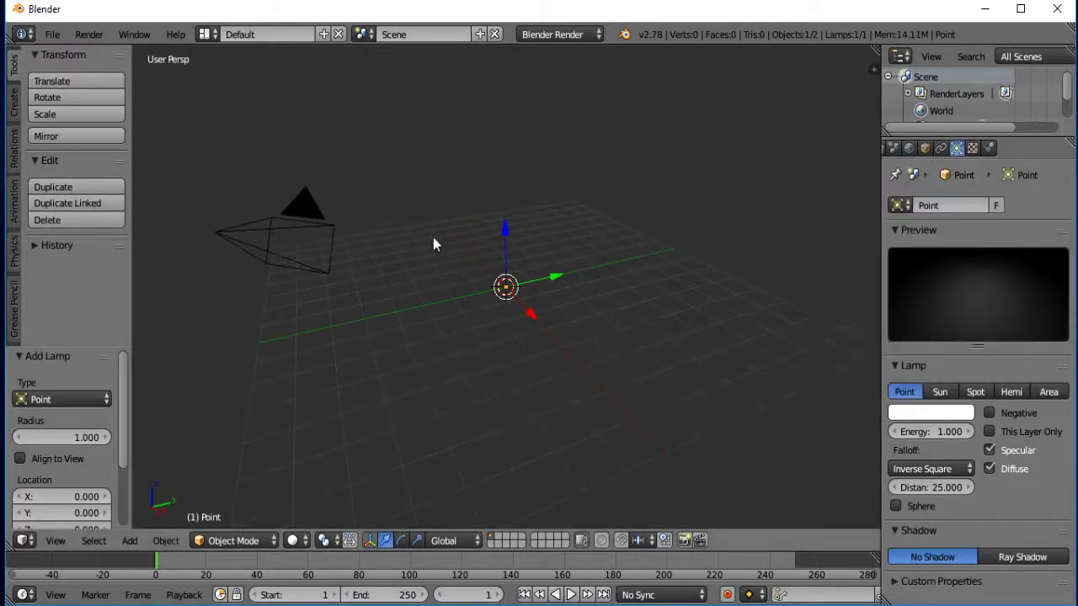
key("shift+a")
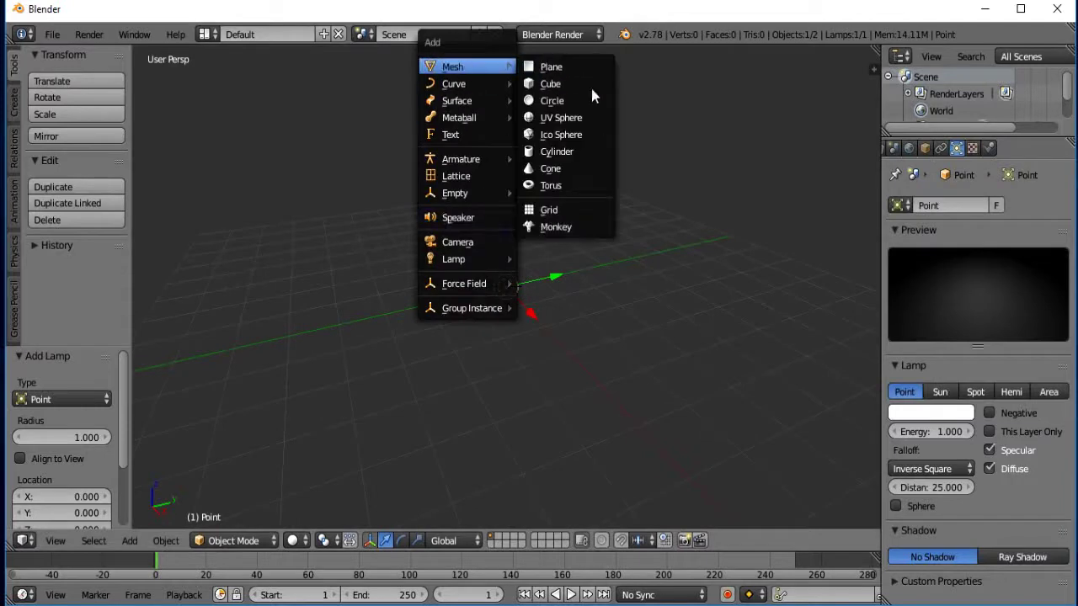
Step: Add a smooth-shaded UV sphere with 52 segments
left_click(583, 120)
scroll(479, 318, "up", 2)
scroll(474, 315, "up", 3)
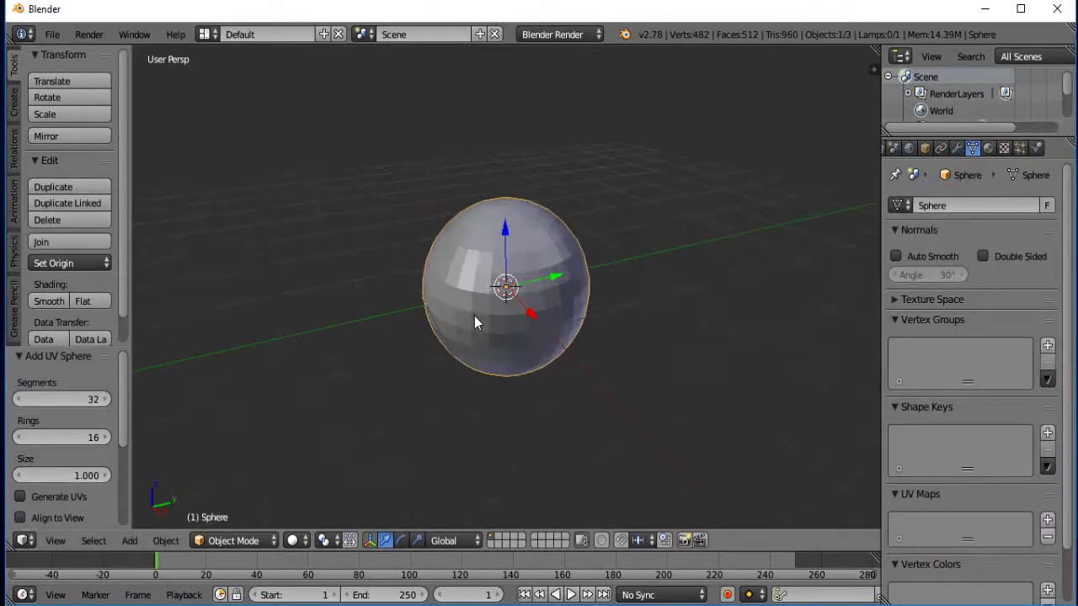
scroll(474, 316, "up", 2)
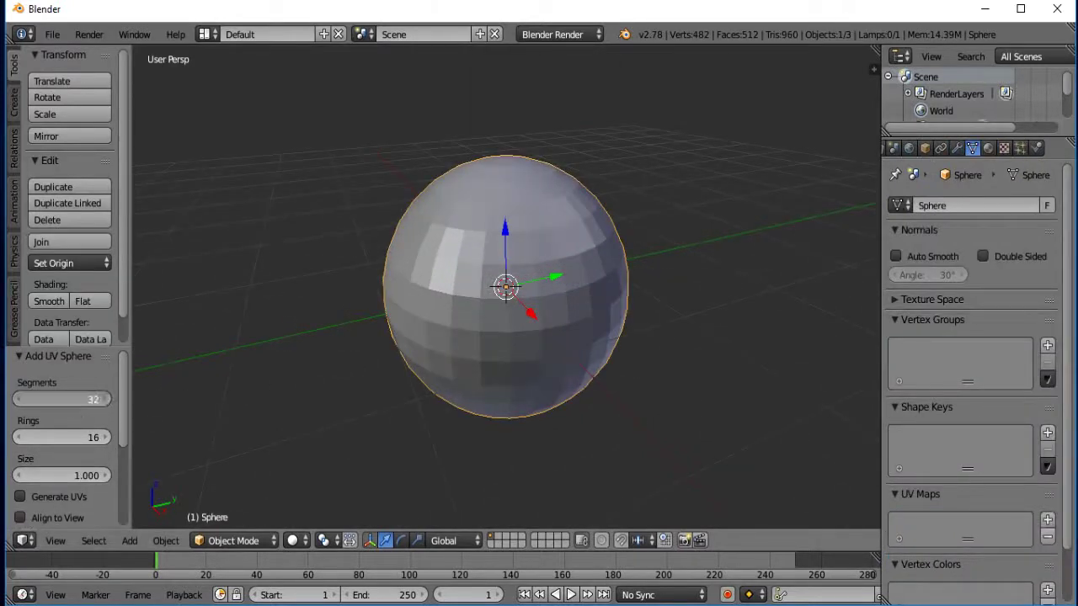
left_click_drag(60, 399, 93, 399)
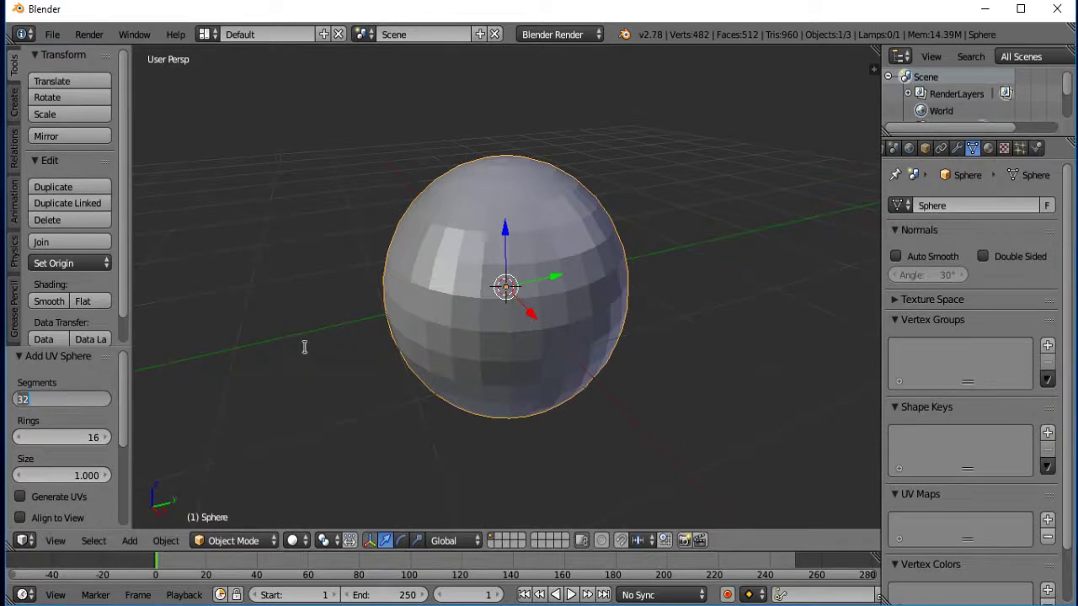
left_click(47, 304)
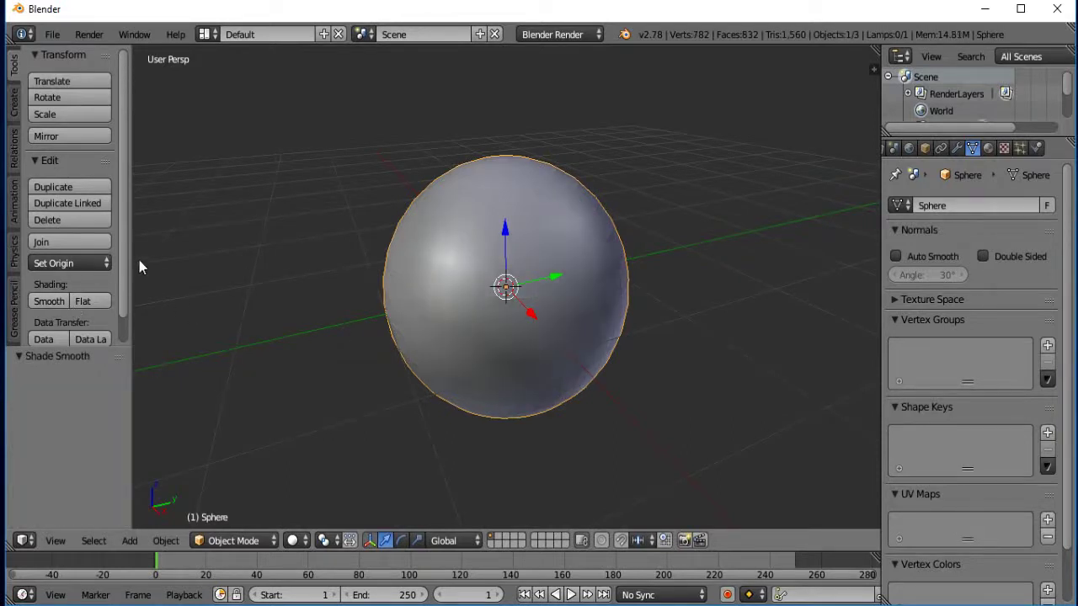
left_click_drag(131, 253, 59, 253)
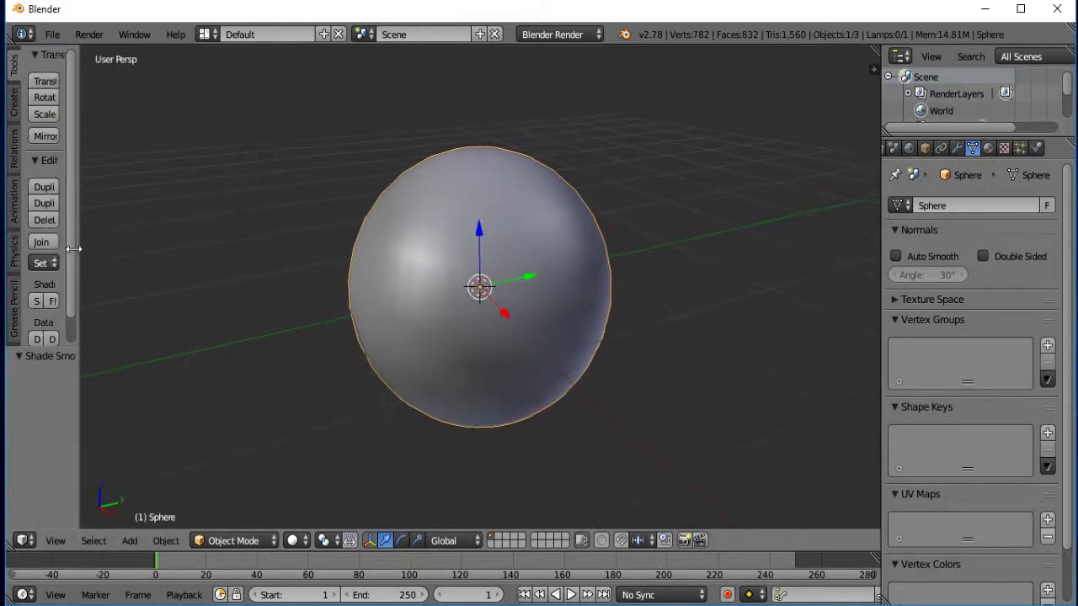
Step: Give the sphere a Subdivision Surface modifier with view and render levels of 4
left_click(956, 148)
left_click(935, 205)
left_click(741, 489)
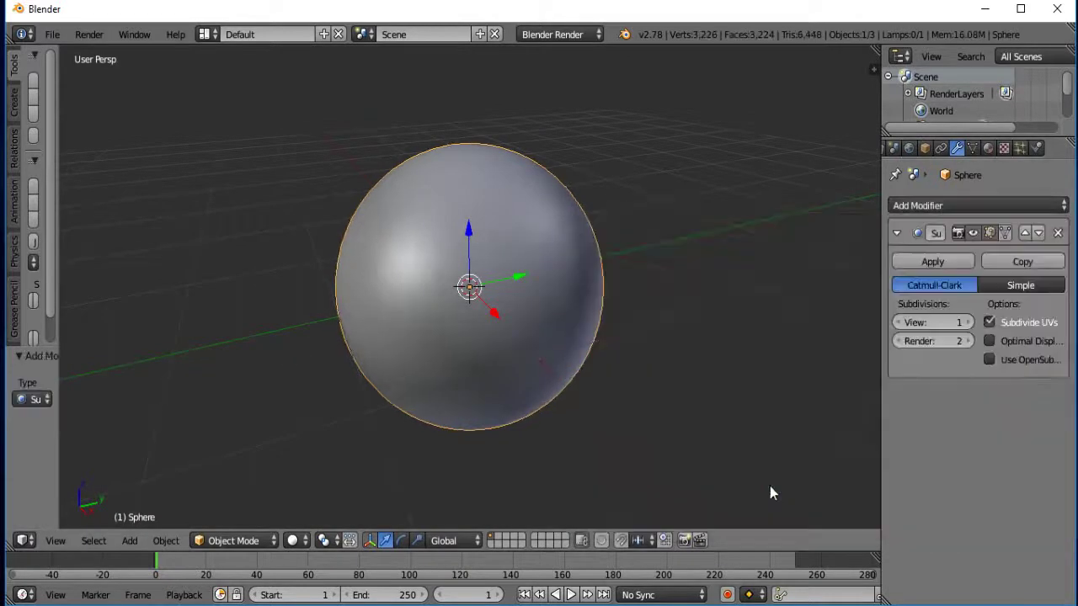
left_click(928, 341)
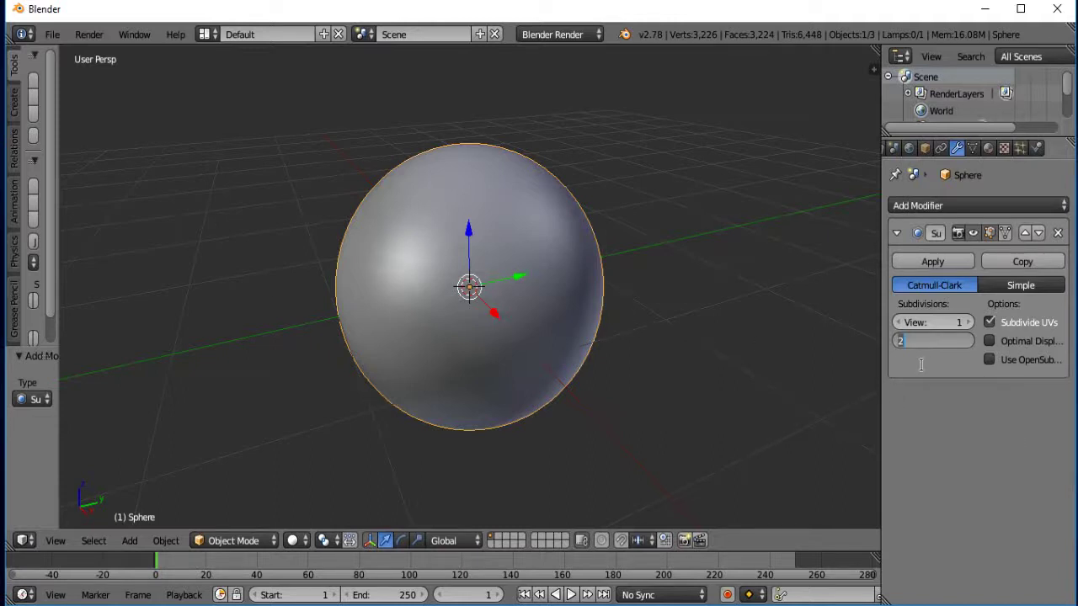
type("4")
key("Return")
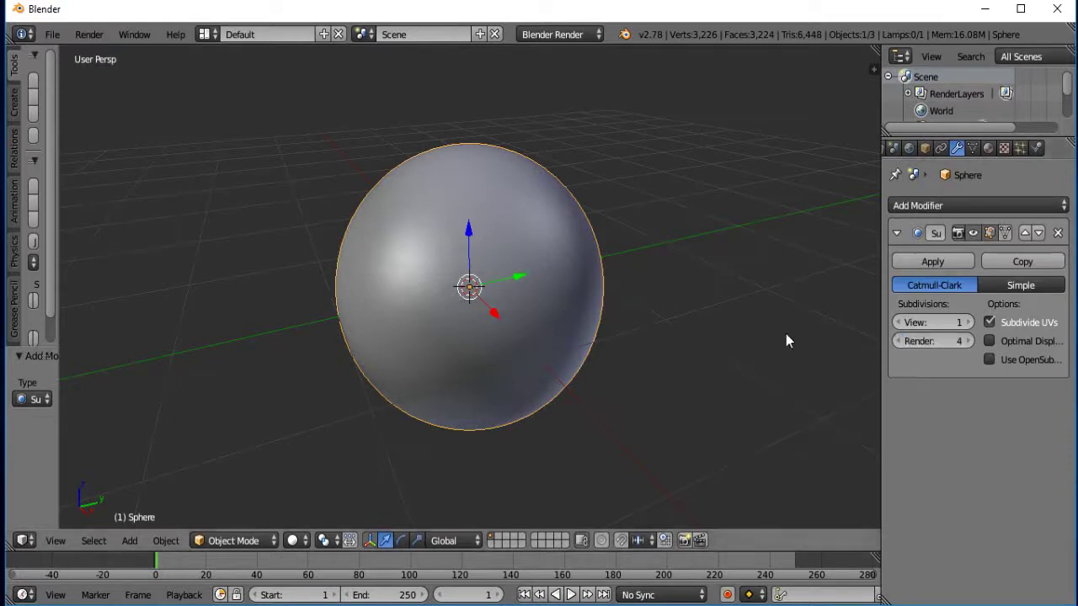
key("ctrl+4")
scroll(447, 328, "down", 2)
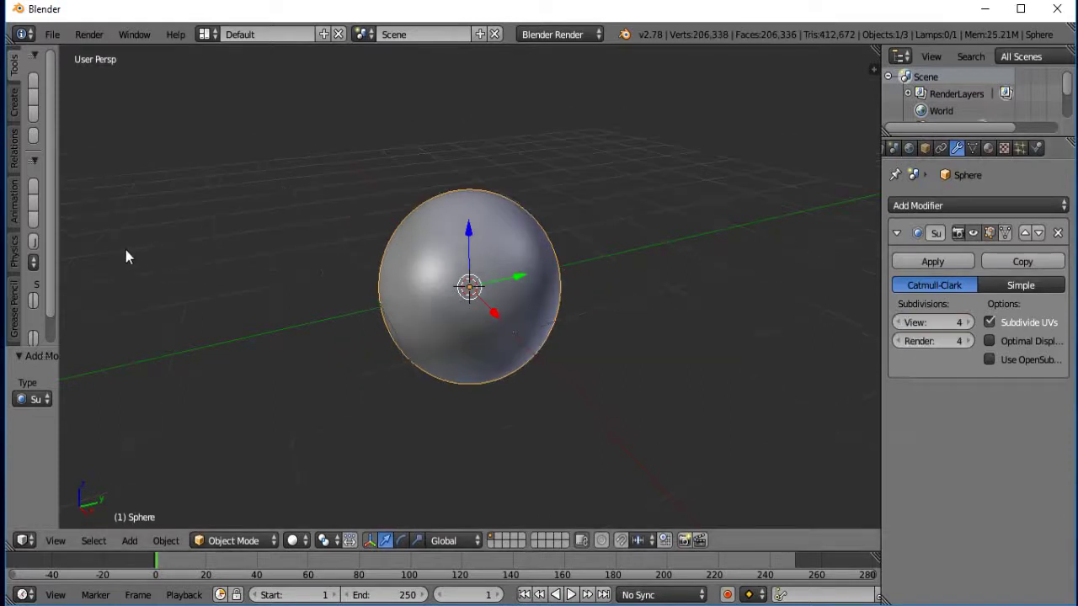
Step: Orbit around the subdivided sphere and bring up its material settings
key("t")
middle_click_drag(130, 233, 502, 301)
scroll(505, 269, "up", 4)
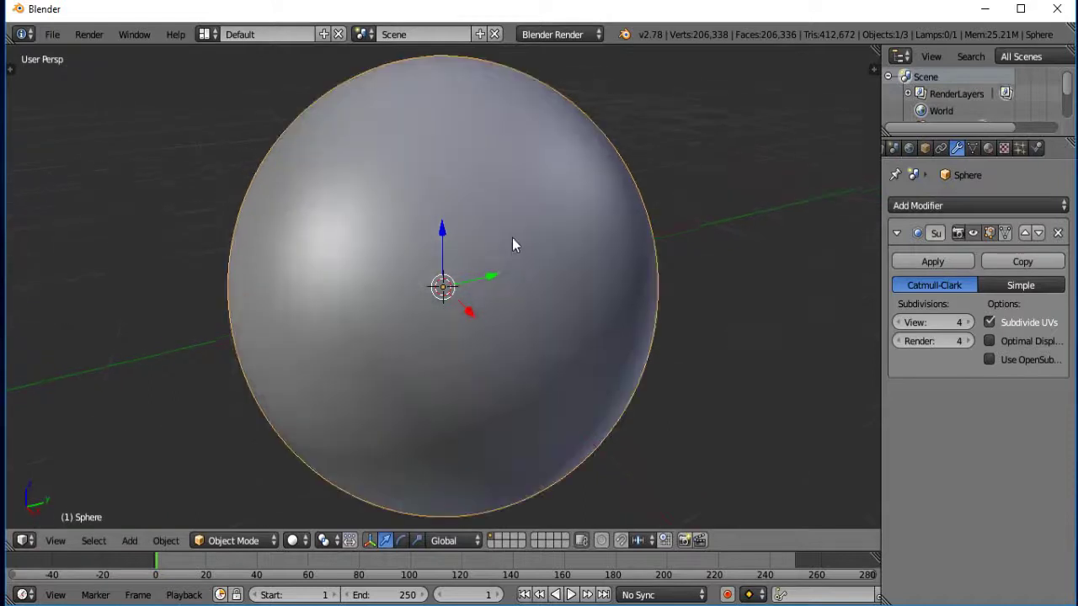
scroll(549, 270, "down", 3)
middle_click_drag(567, 280, 758, 253)
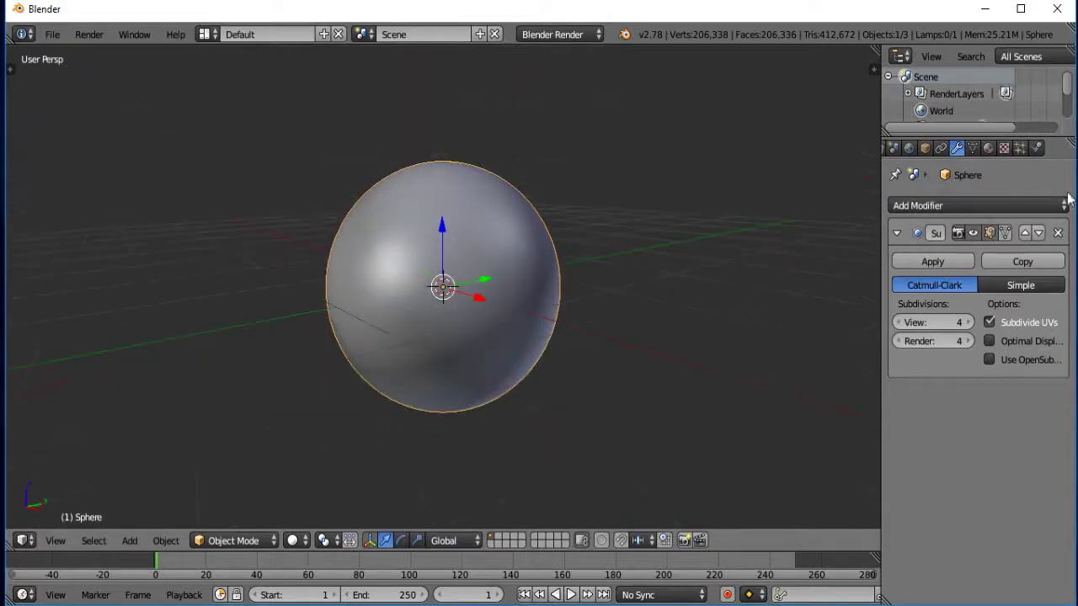
left_click(989, 149)
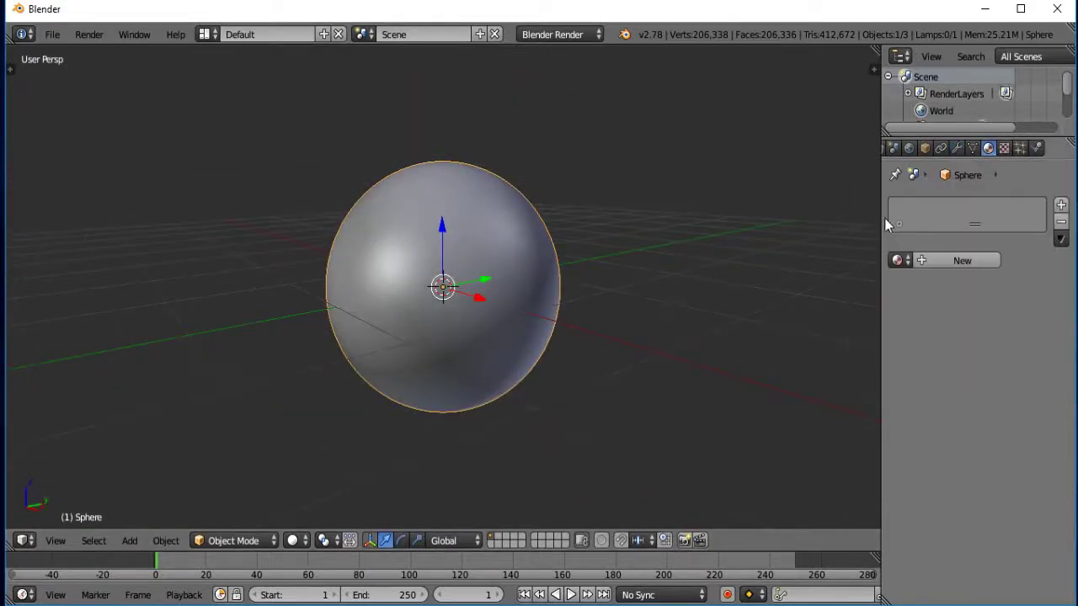
left_click_drag(880, 217, 767, 214)
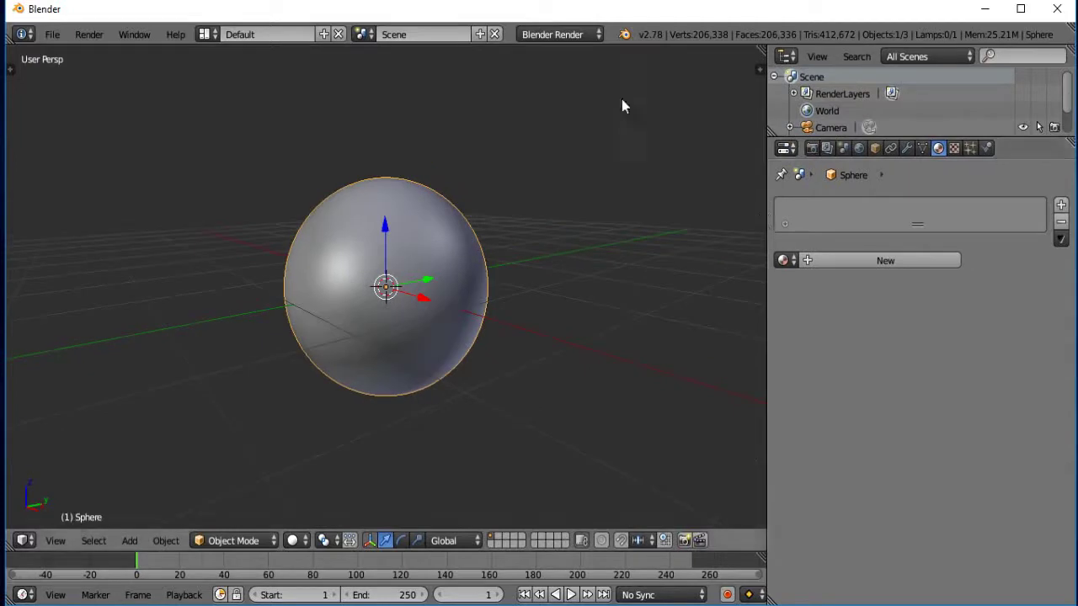
left_click(584, 34)
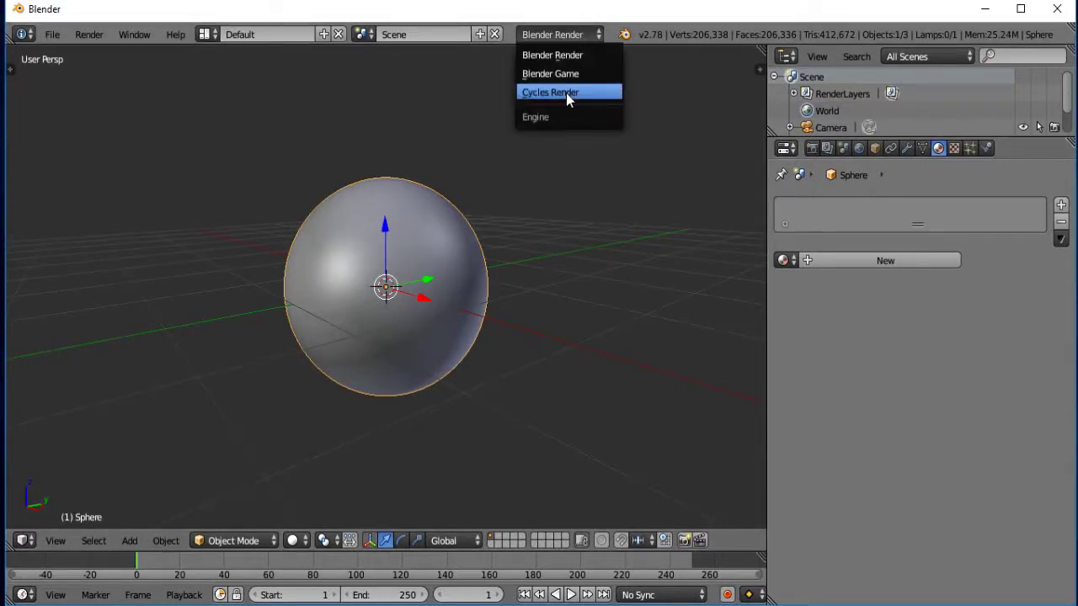
left_click(566, 93)
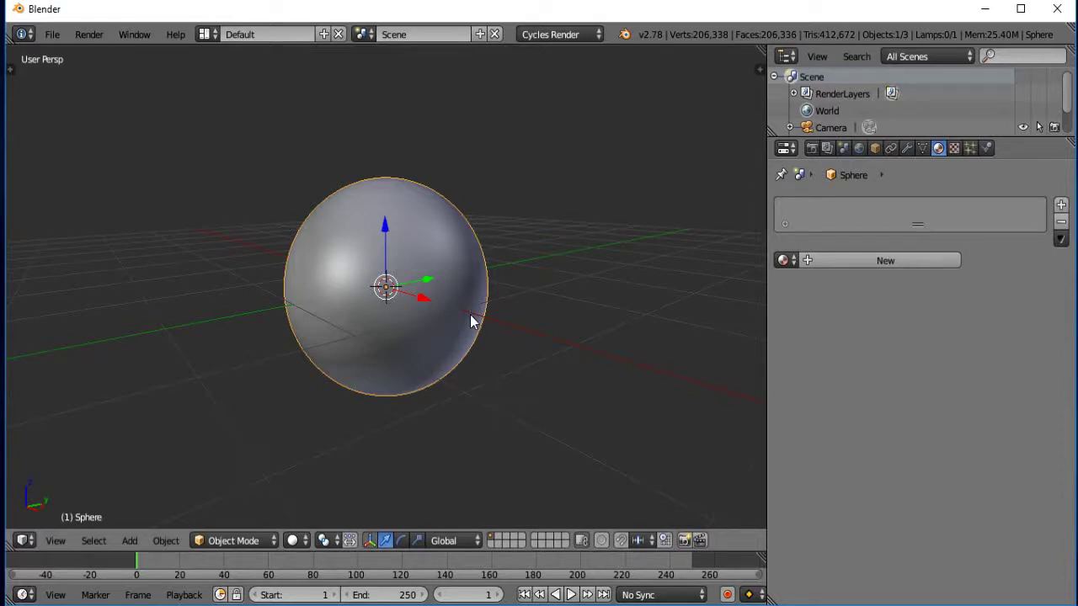
left_click(296, 541)
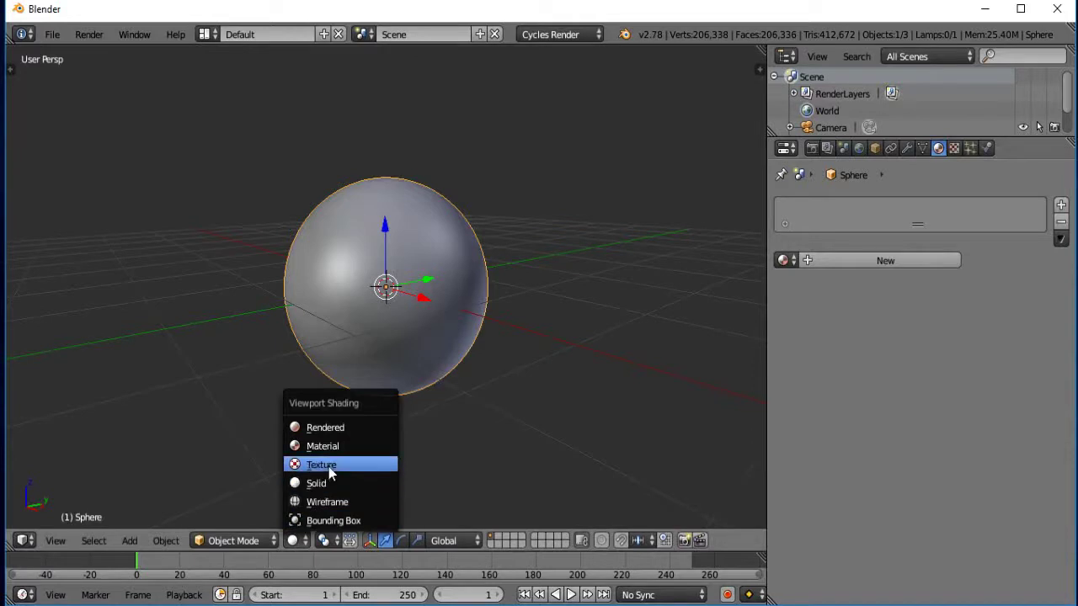
left_click(328, 465)
left_click(296, 541)
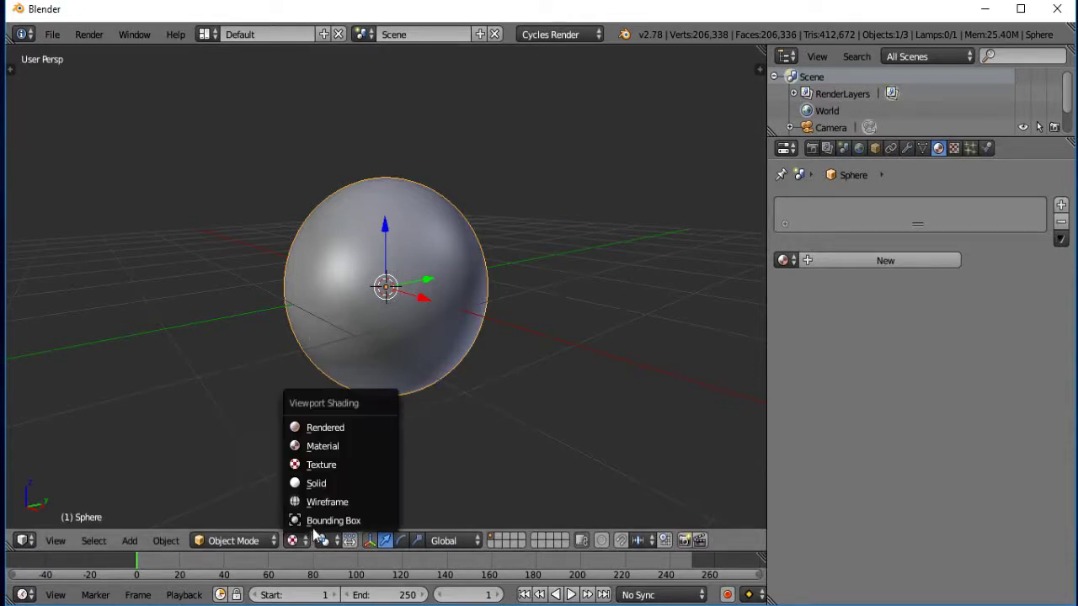
left_click(327, 483)
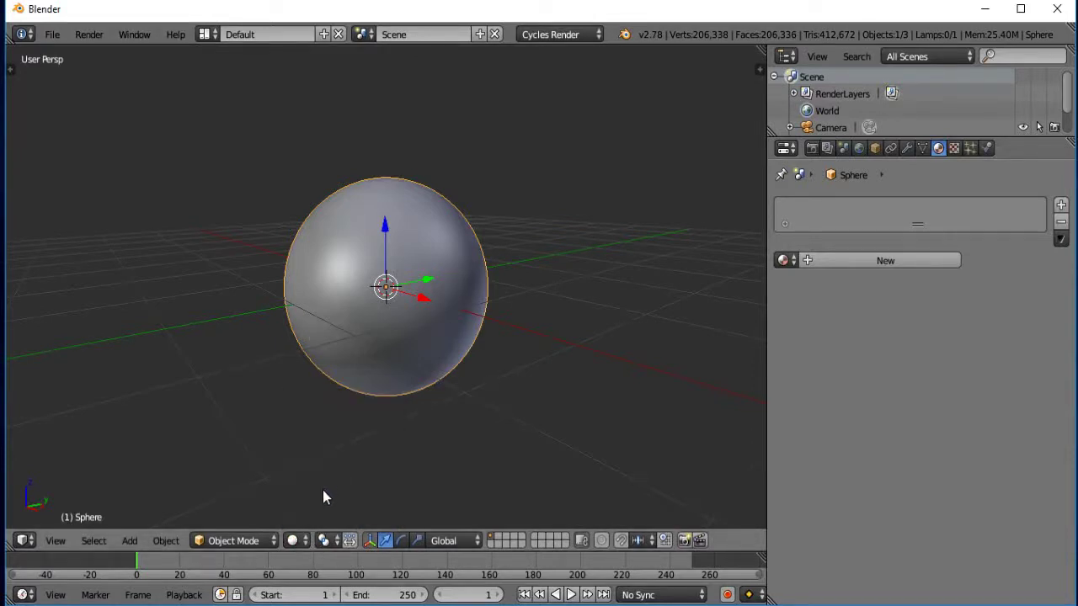
left_click(296, 540)
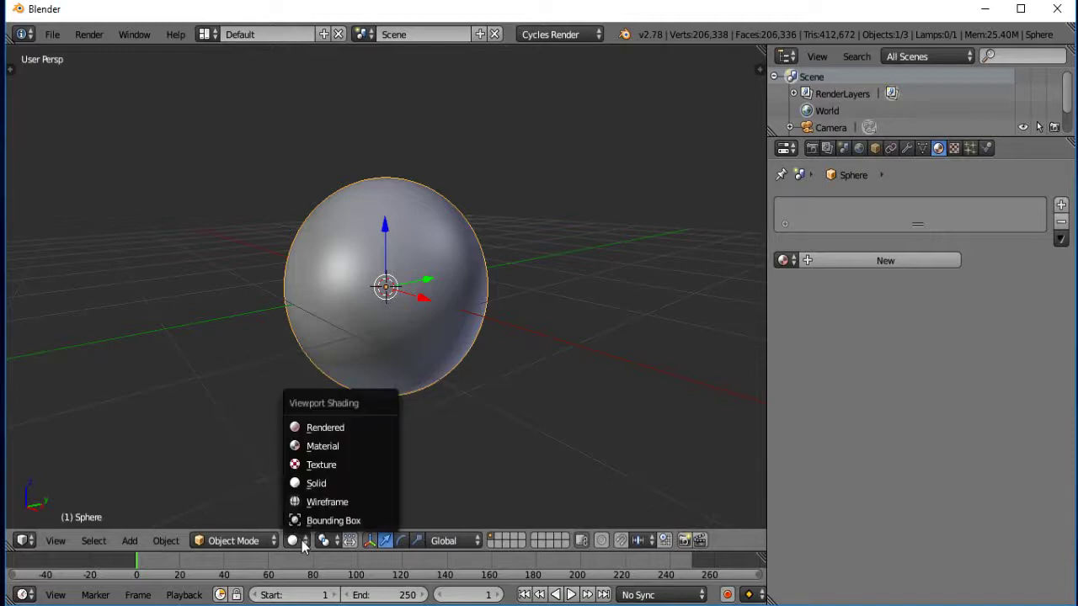
left_click(323, 429)
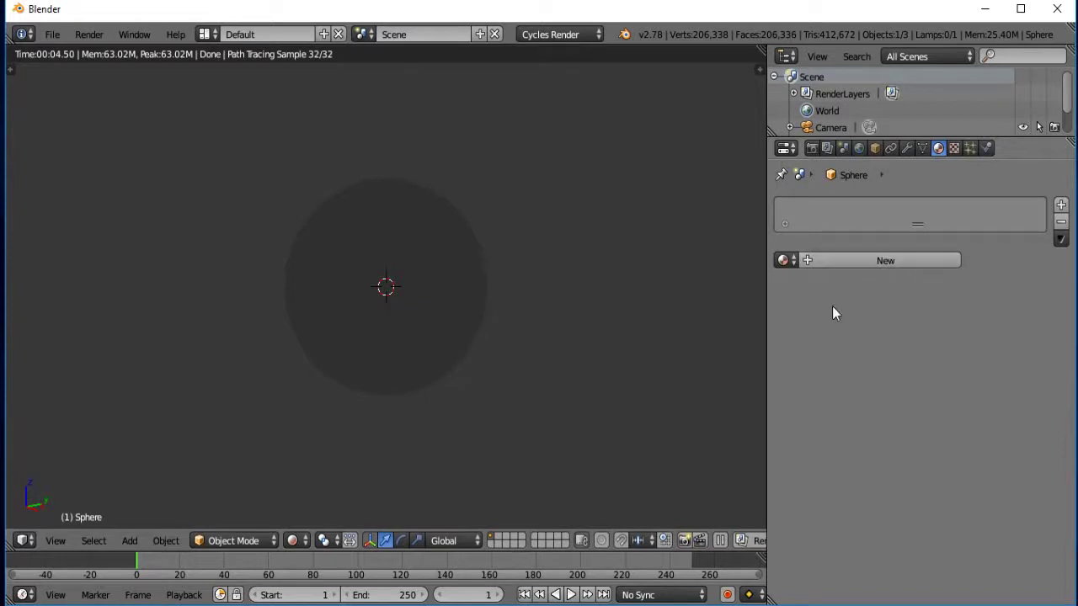
key("shift+z")
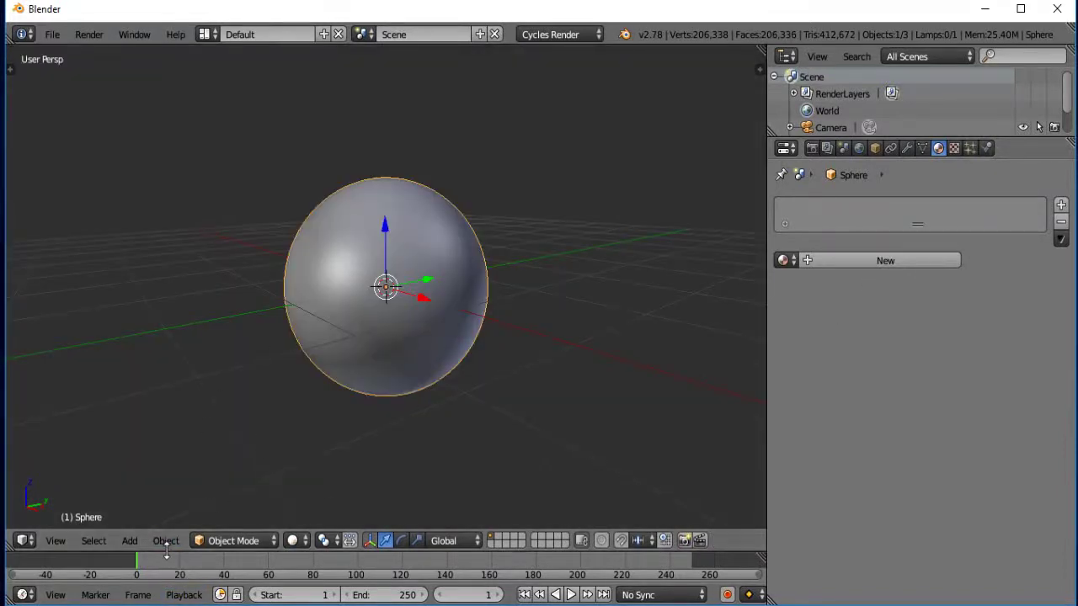
Step: Turn the enlarged lower area into a Node Editor and create a material named Sun
left_click_drag(168, 551, 212, 394)
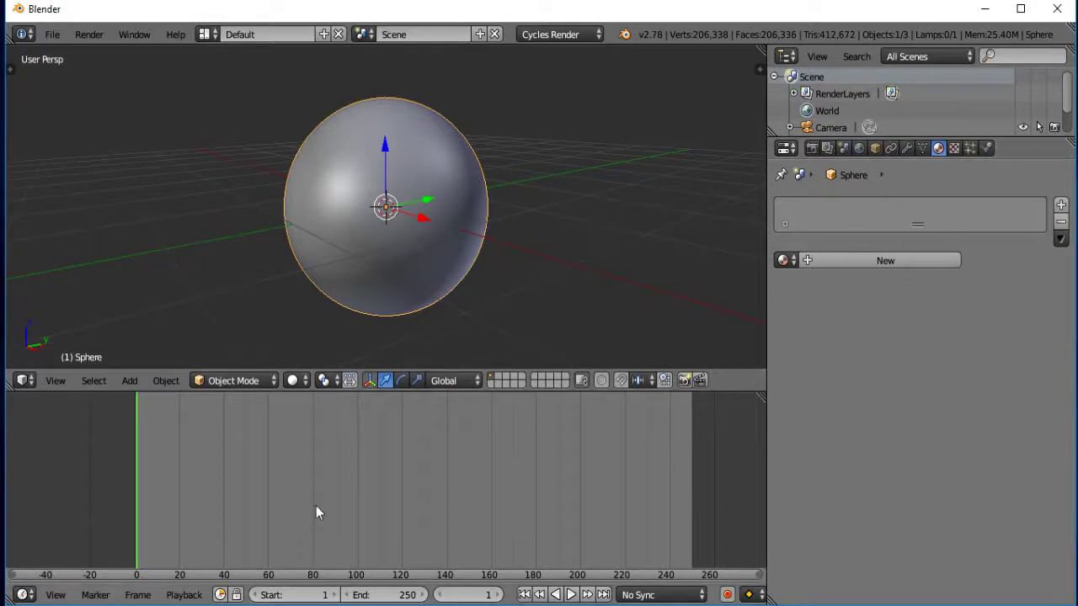
left_click(24, 594)
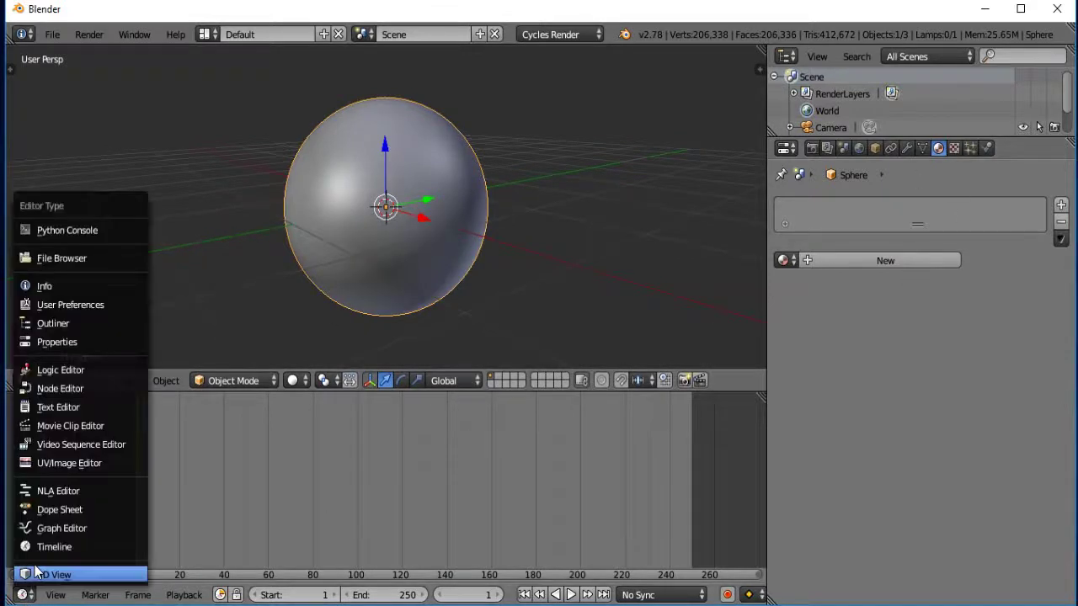
left_click(65, 394)
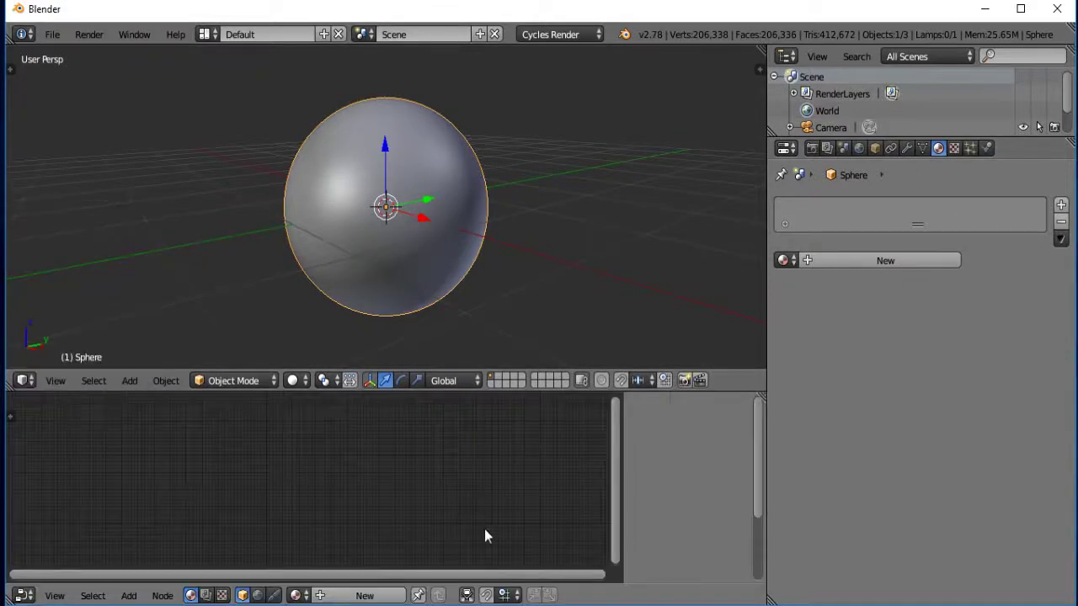
left_click(358, 594)
type("Su")
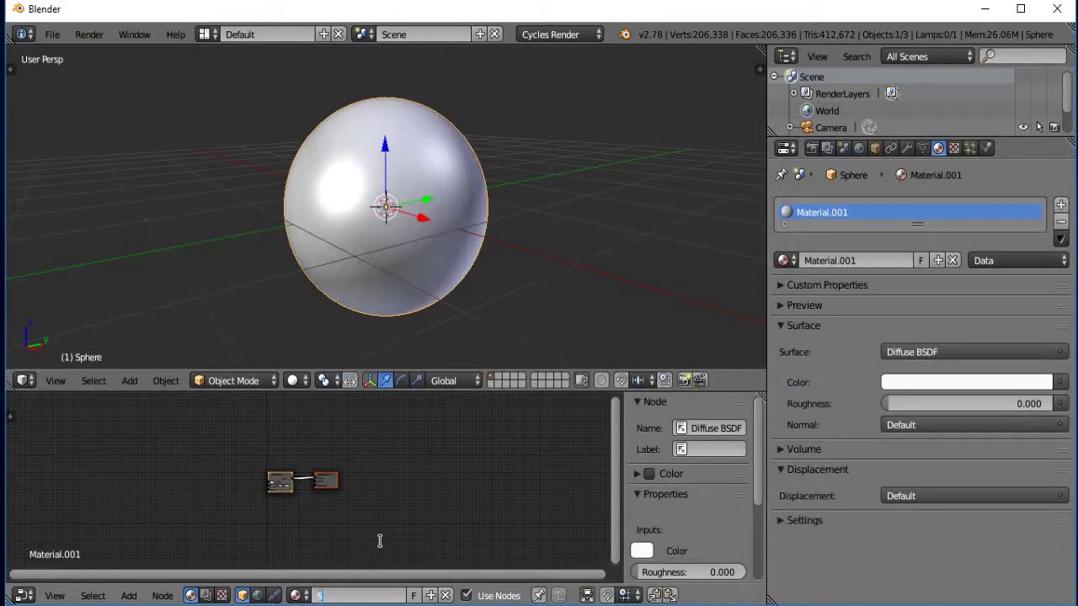
type("n")
key("Return")
scroll(353, 514, "up", 3)
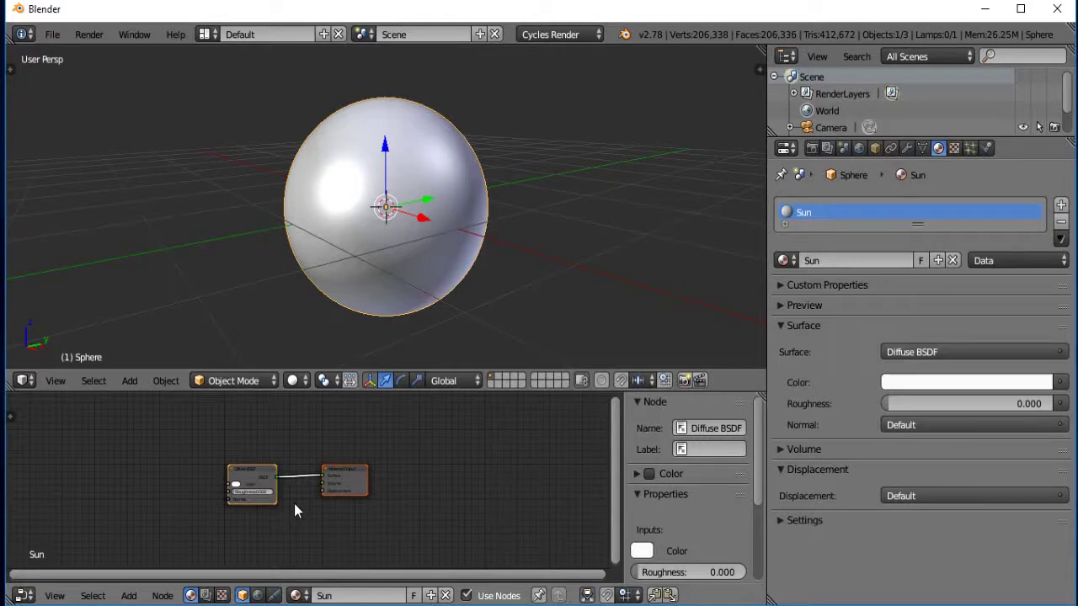
Step: Maximize the node editor and delete the Diffuse BSDF node
scroll(294, 503, "up", 4)
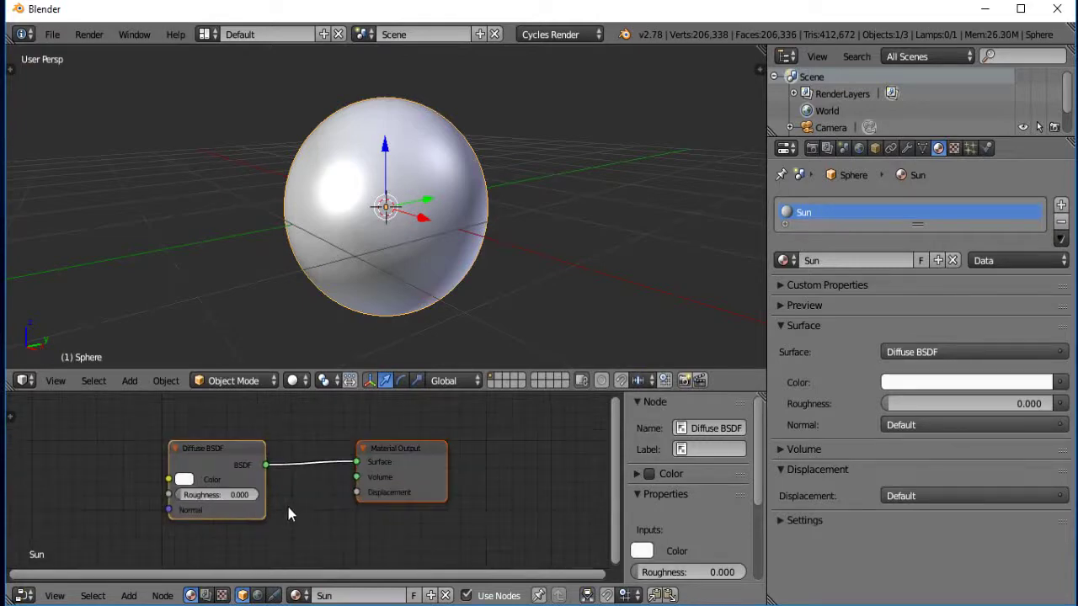
key("ctrl+Up")
scroll(435, 464, "up", 2)
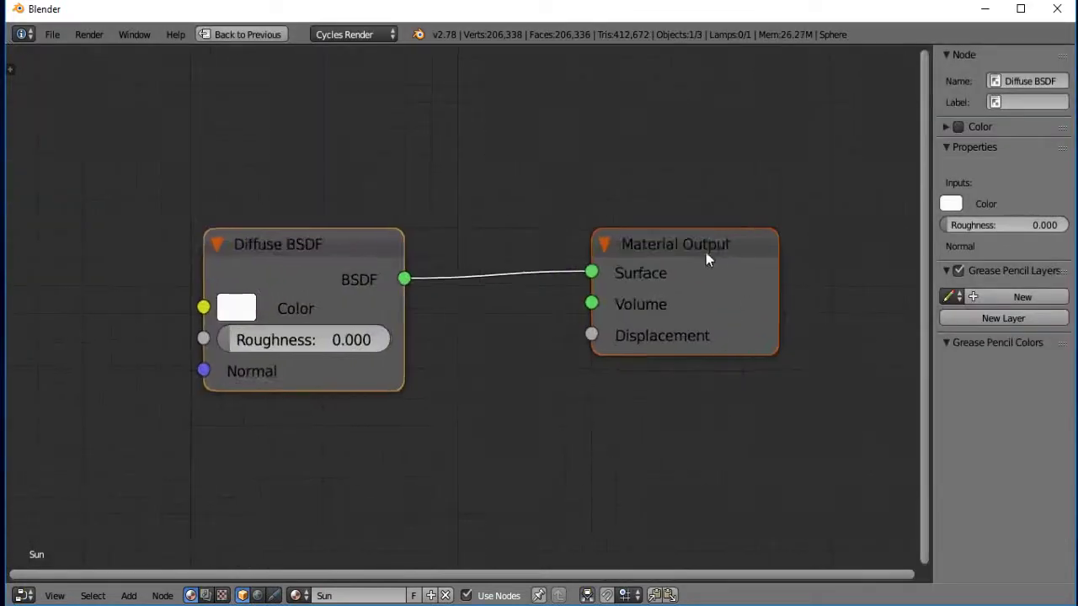
scroll(569, 348, "up", 2)
scroll(569, 348, "down", 2)
left_click_drag(356, 268, 300, 310)
key("x")
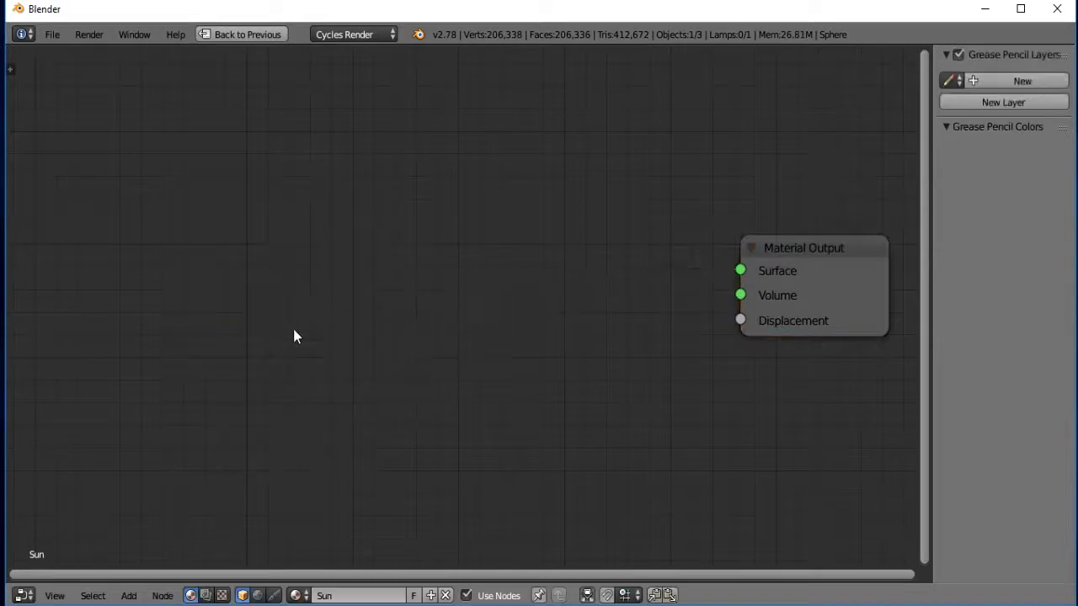
Step: Add a Translucent BSDF node linked to the Material Output Surface
key("shift+a")
left_click(326, 237)
type("tr")
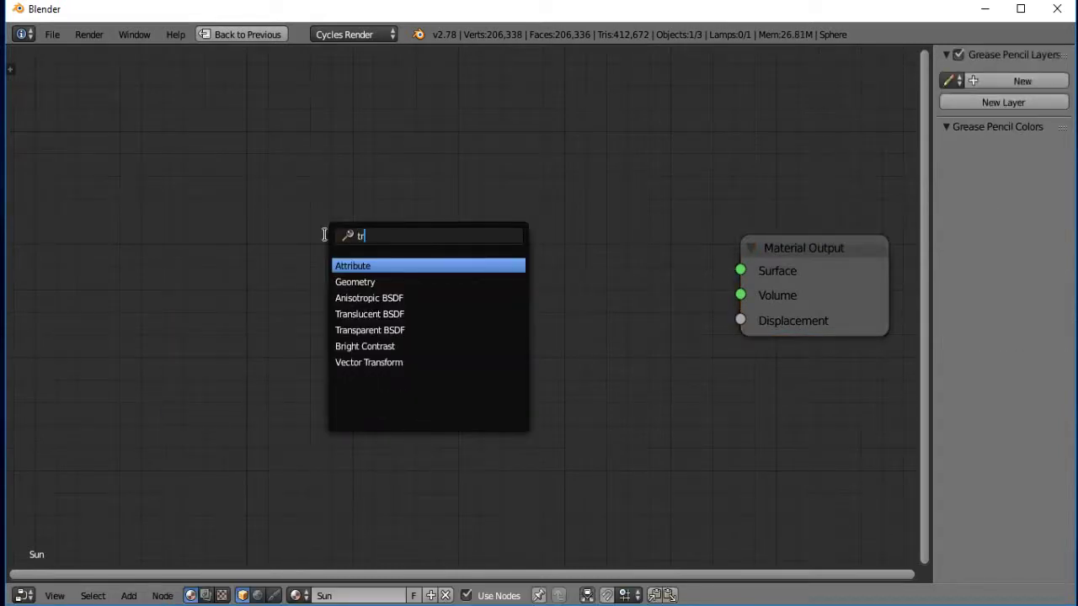
type("a")
key("Return")
left_click(244, 278)
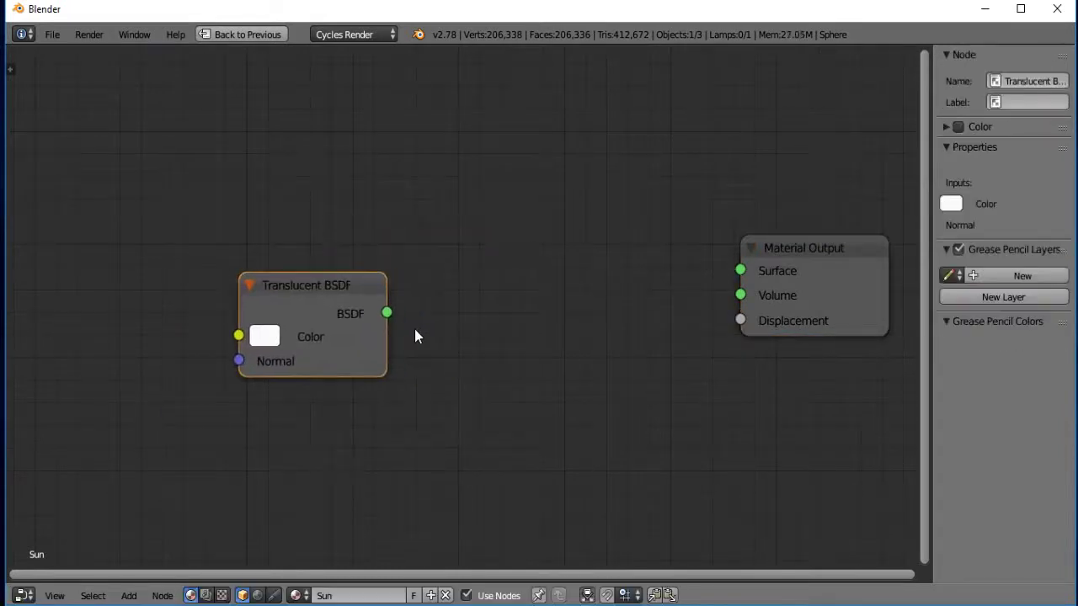
left_click_drag(386, 312, 775, 273)
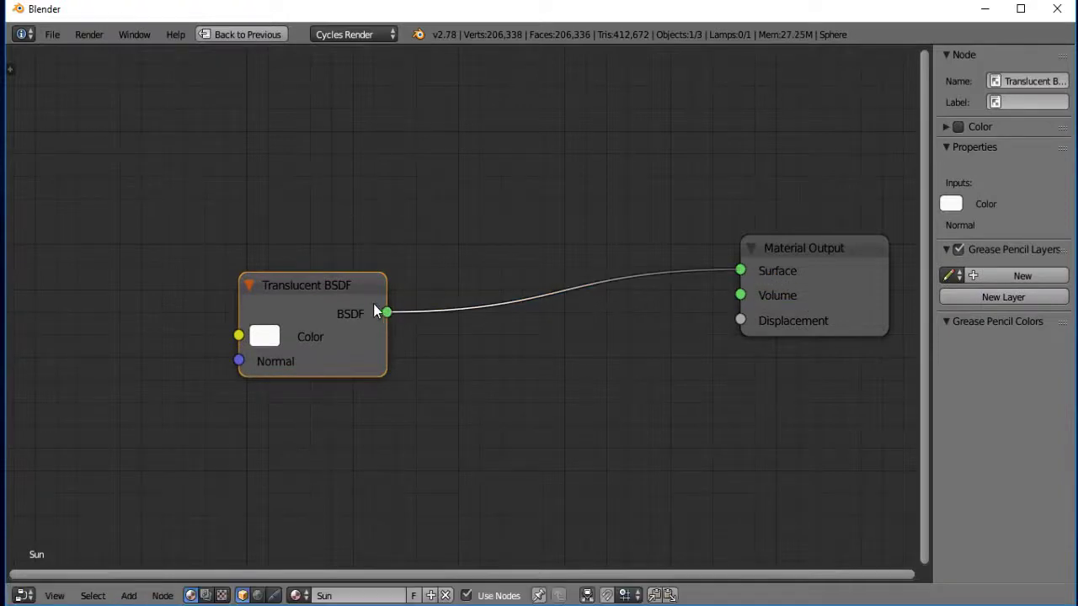
left_click_drag(373, 303, 525, 403)
left_click_drag(458, 380, 506, 214)
Step: Add an Image Texture node to the left of the Translucent BSDF
key("shift+a")
key("Escape")
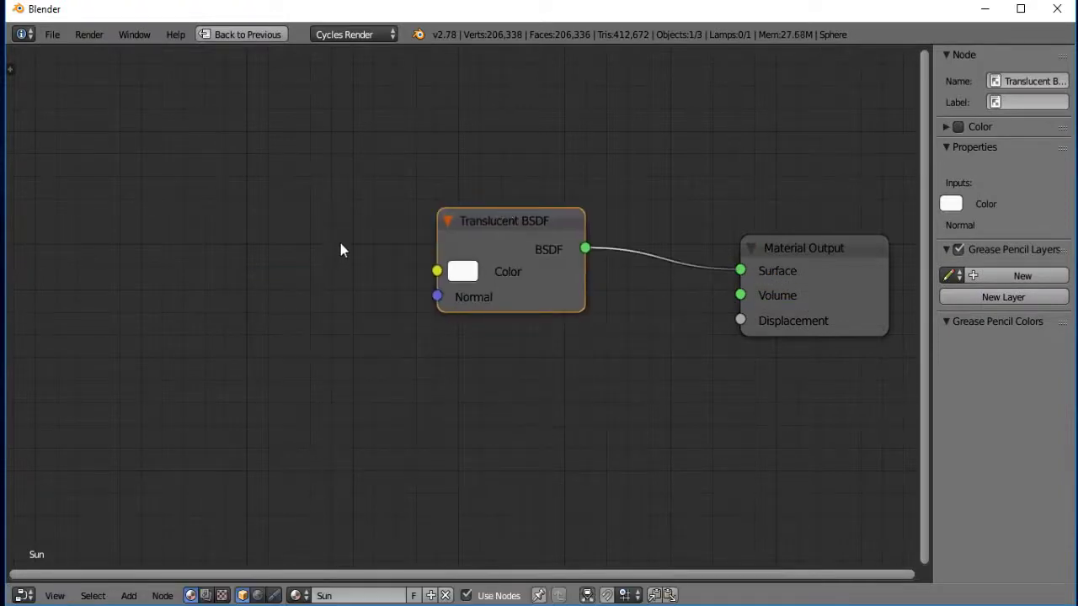
key("shift+a")
left_click(341, 214)
key("BackSpace")
type("image")
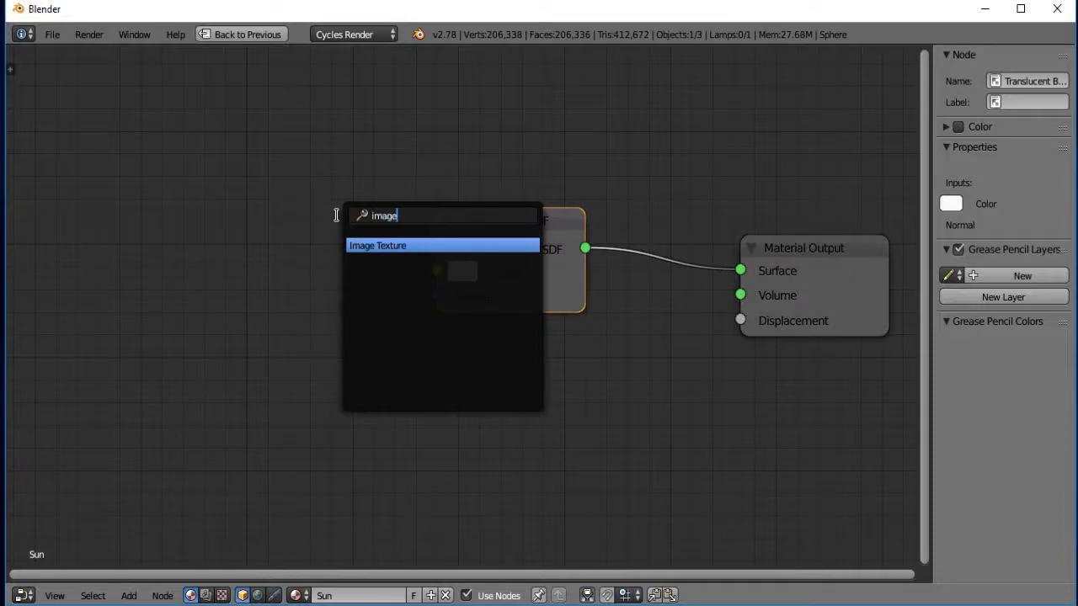
key("Escape")
key("shift+a")
left_click(254, 202)
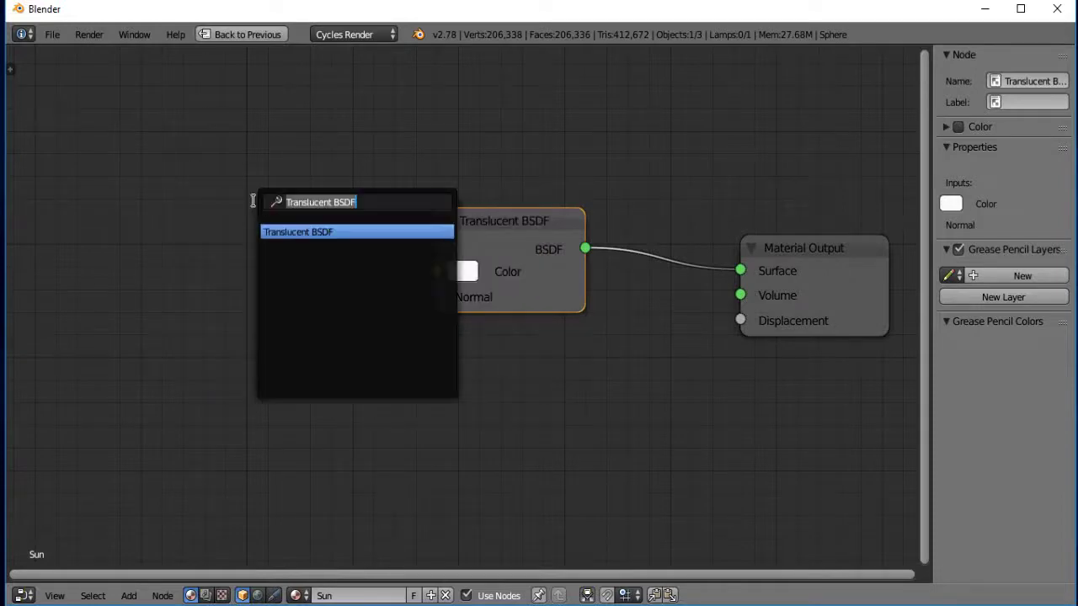
type("ima")
key("Return")
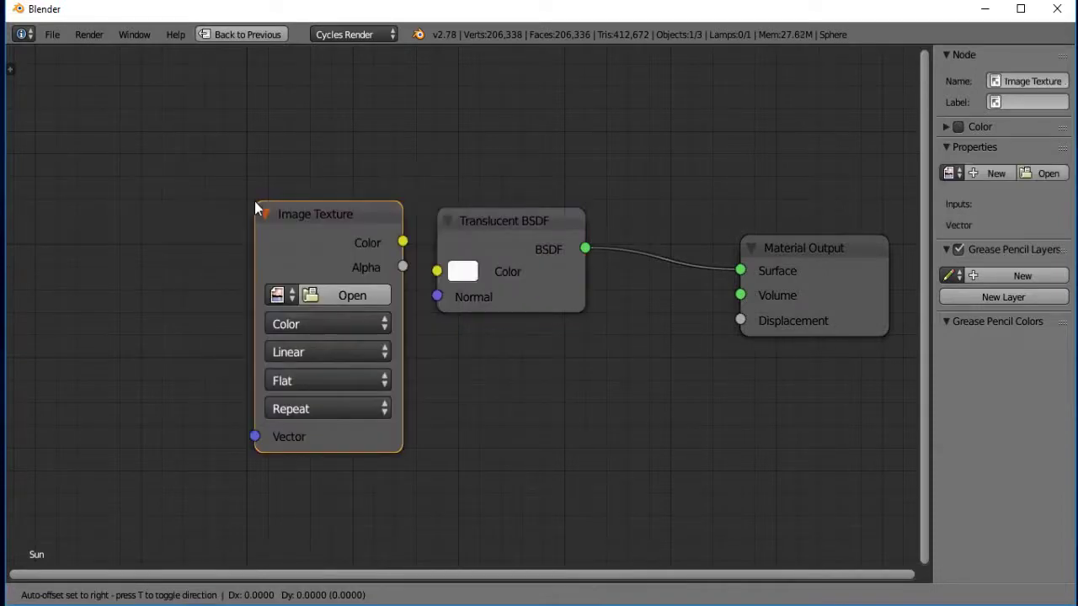
left_click(195, 164)
Step: Add a Texture Coordinate node at upper left and start loading the texture image
key("shift+a")
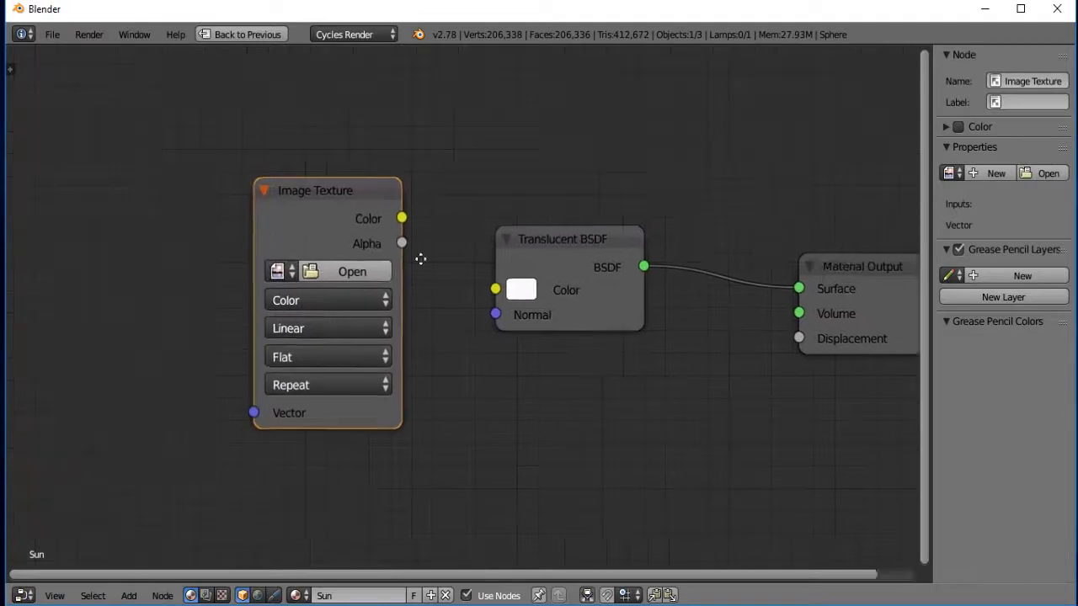
middle_click_drag(421, 255, 556, 263)
key("shift+a")
left_click(318, 187)
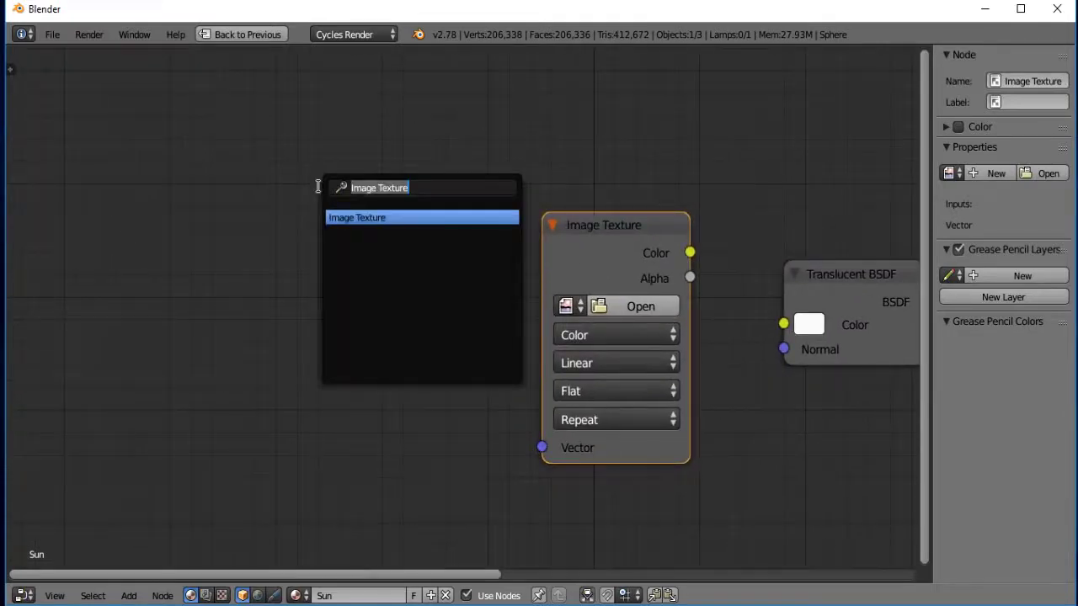
type("tex")
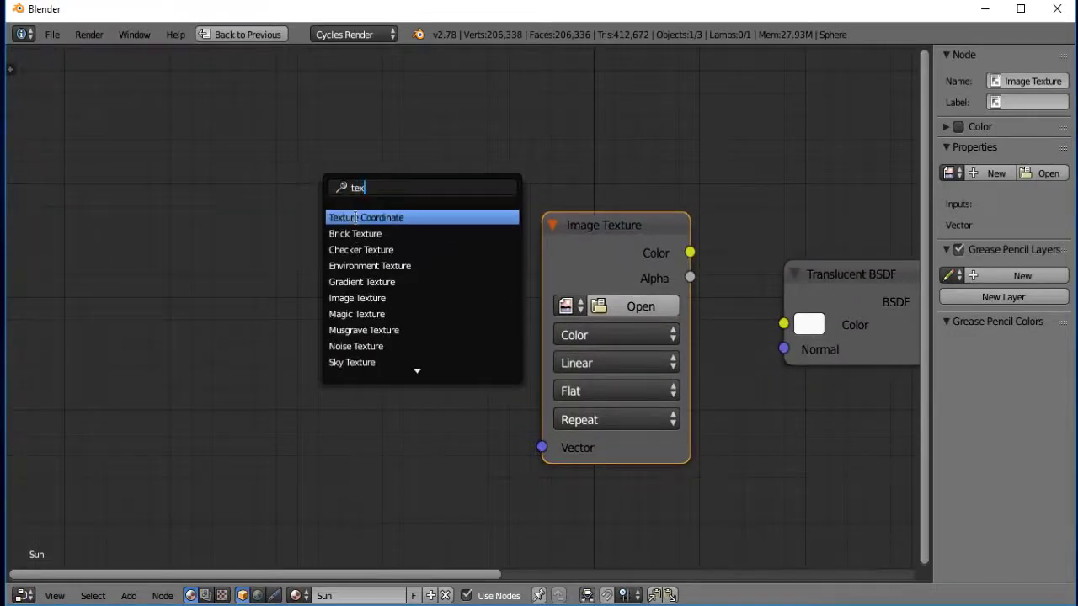
left_click(355, 217)
left_click(160, 120)
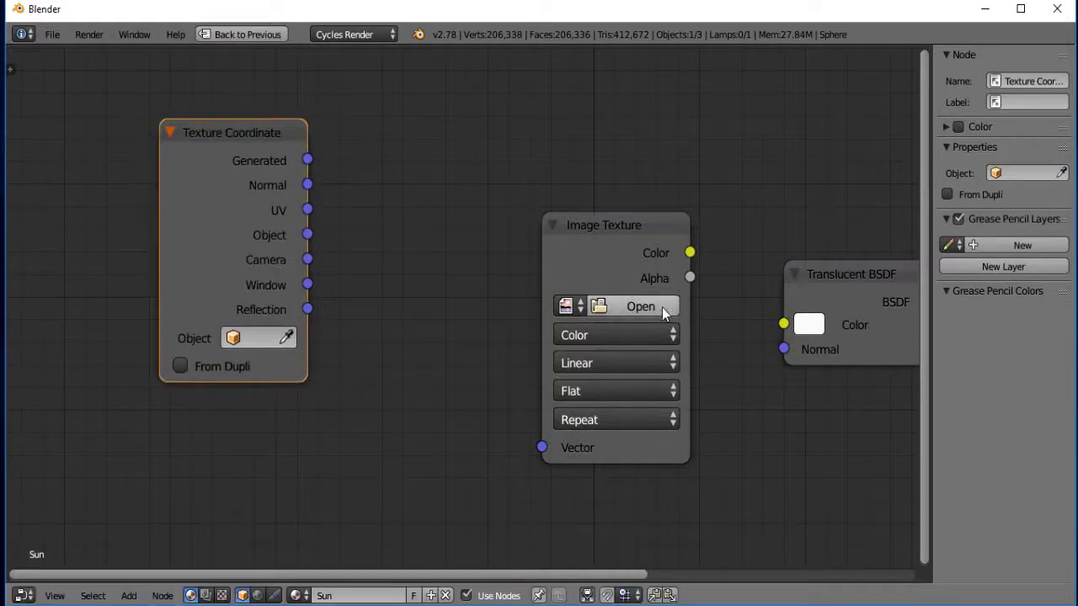
left_click(639, 305)
Step: Load Sun 8K.jpg from the Textures folder into the Image Texture node
scroll(134, 195, "down", 5)
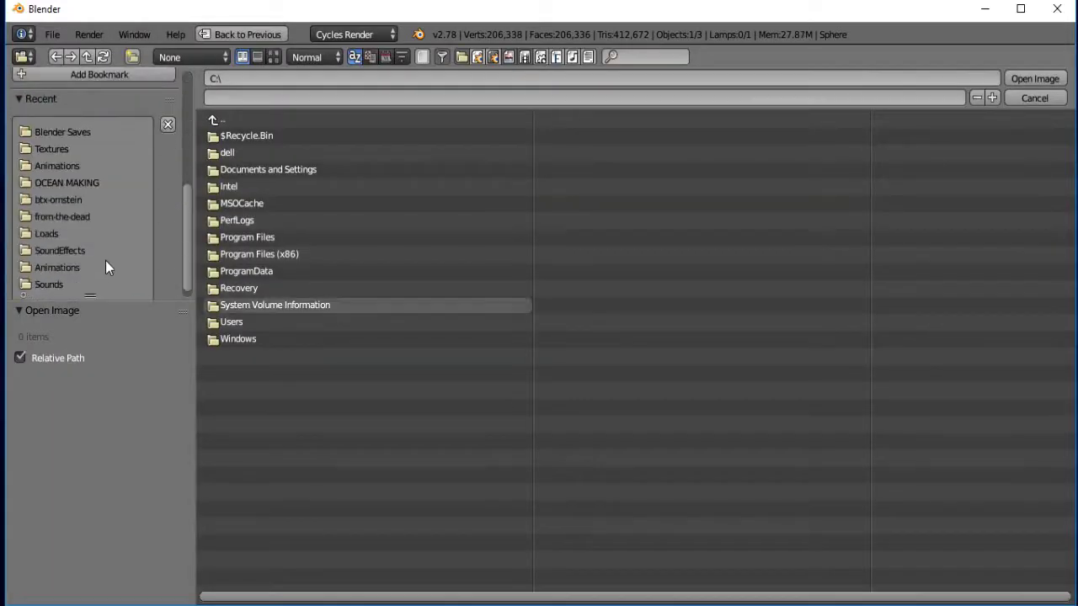
left_click(62, 151)
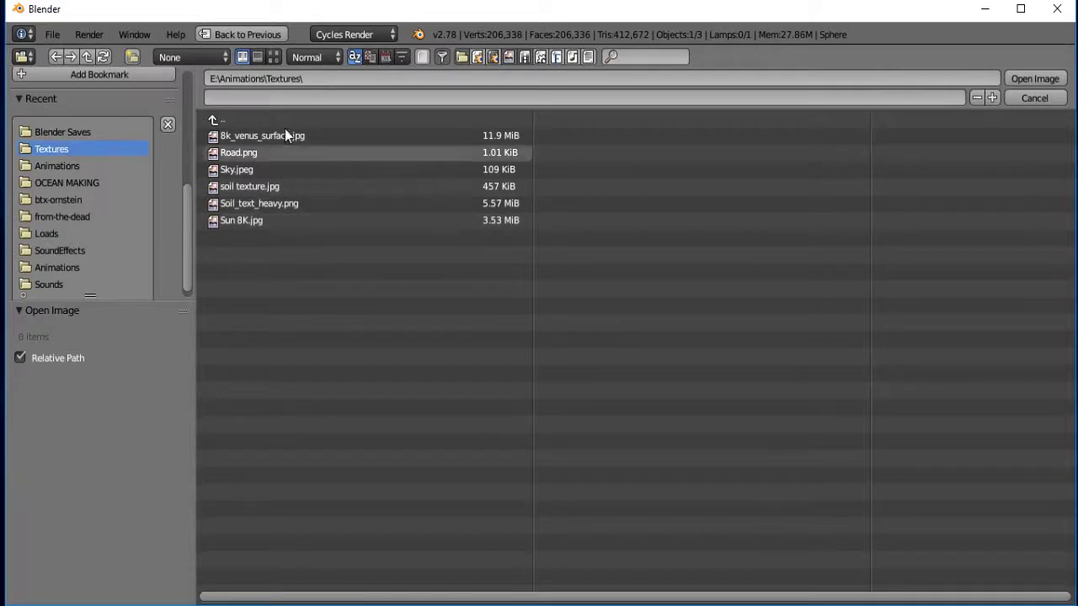
left_click(274, 57)
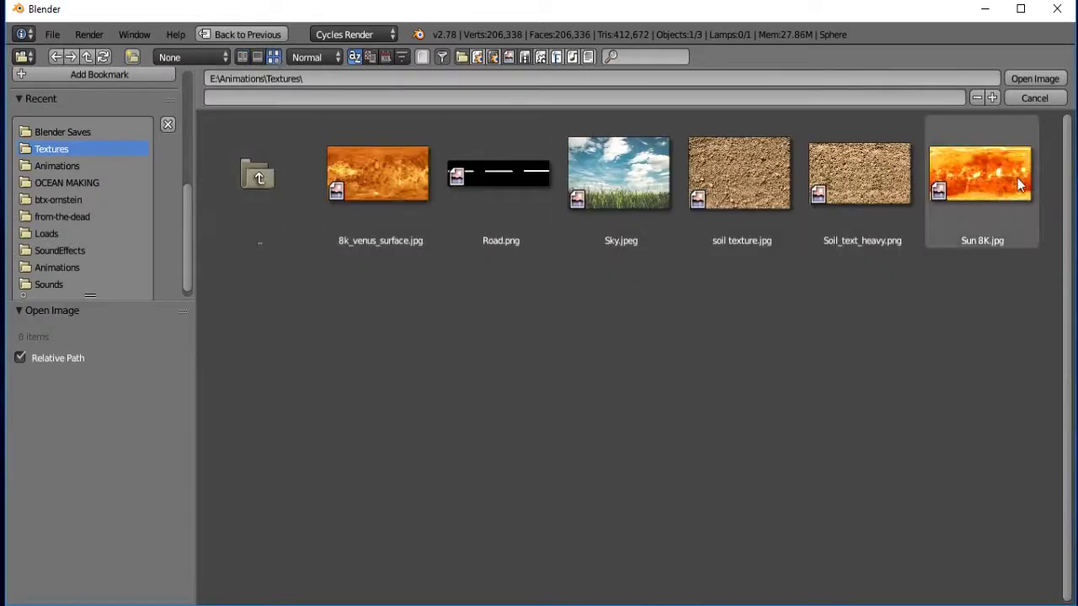
double_click(966, 189)
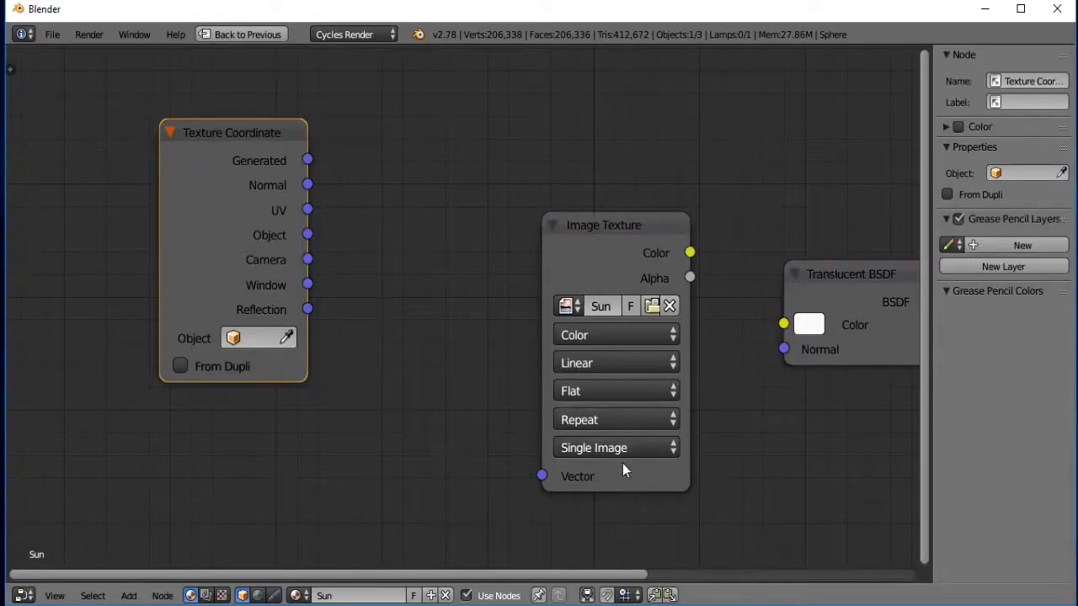
Step: Wire Generated coordinates into the texture and its Color into the Translucent BSDF, then preview rendered
left_click_drag(307, 160, 542, 471)
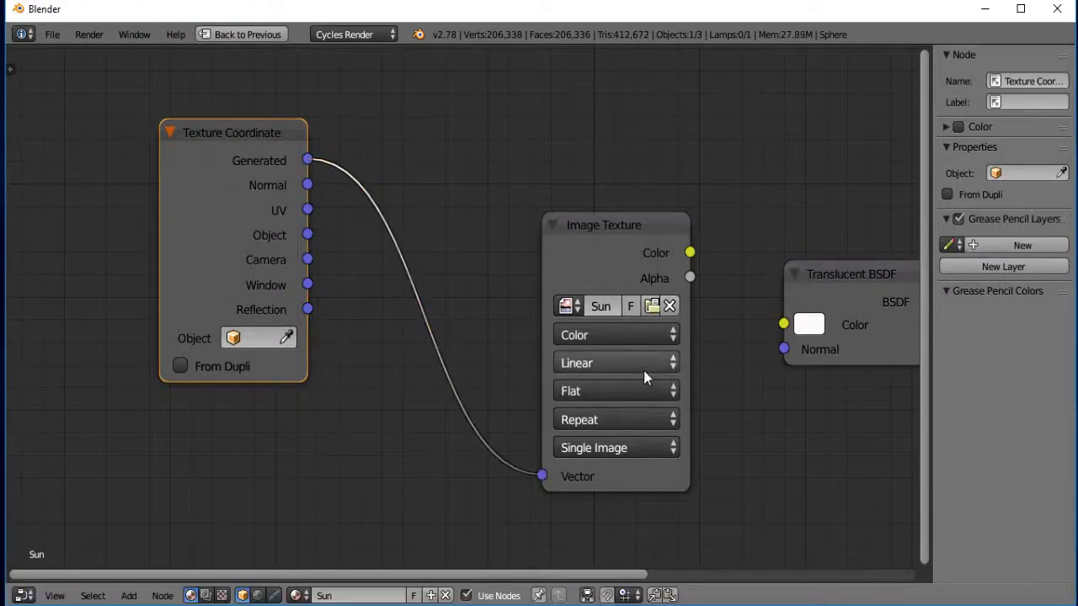
left_click(589, 395)
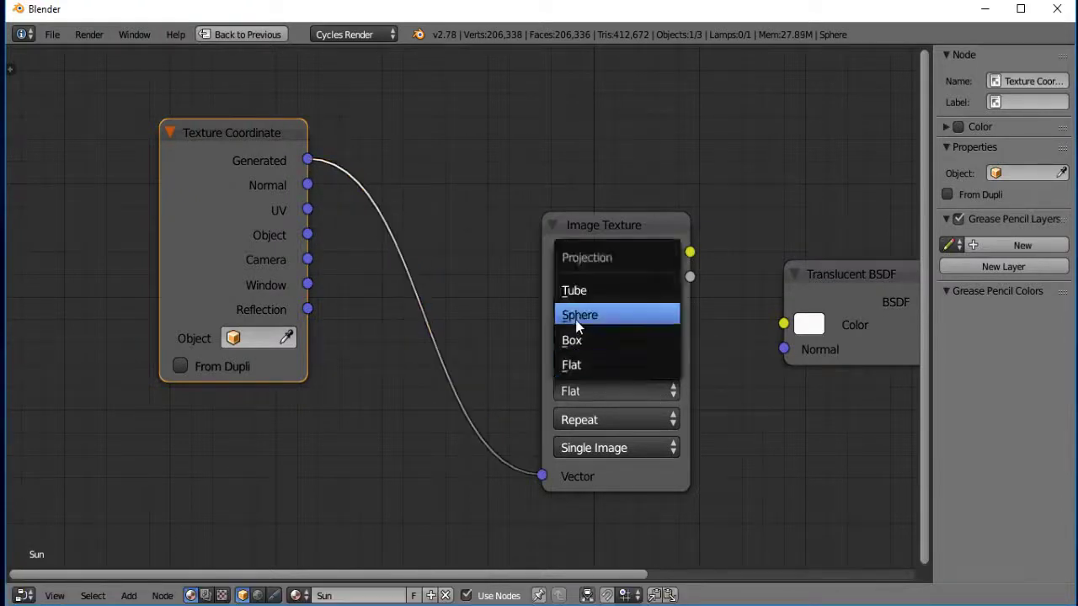
middle_click_drag(458, 333, 84, 390)
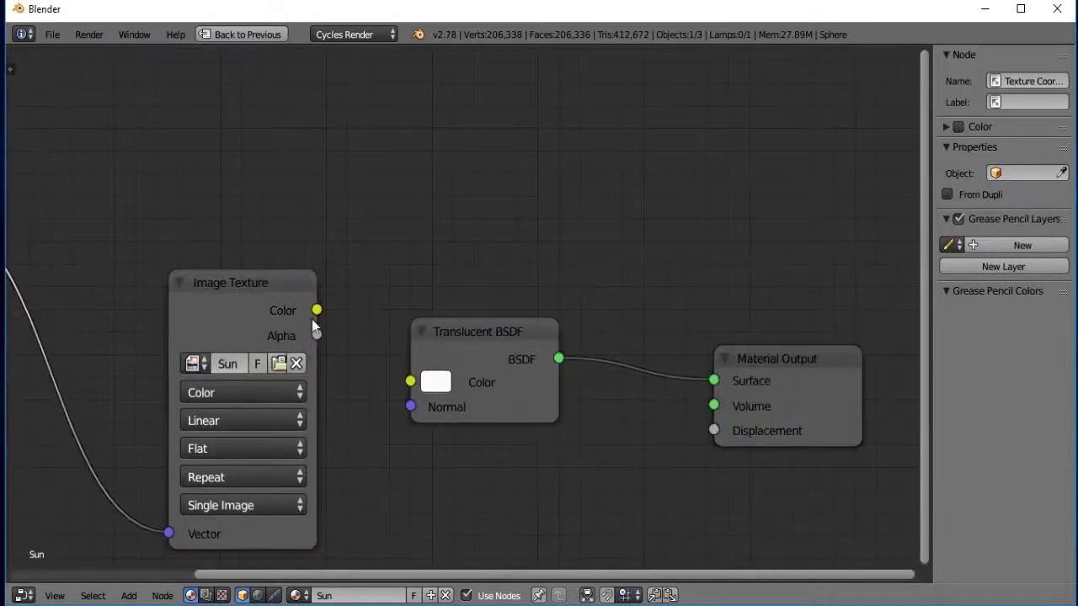
left_click_drag(316, 310, 409, 382)
key("ctrl+space")
key("shift+z")
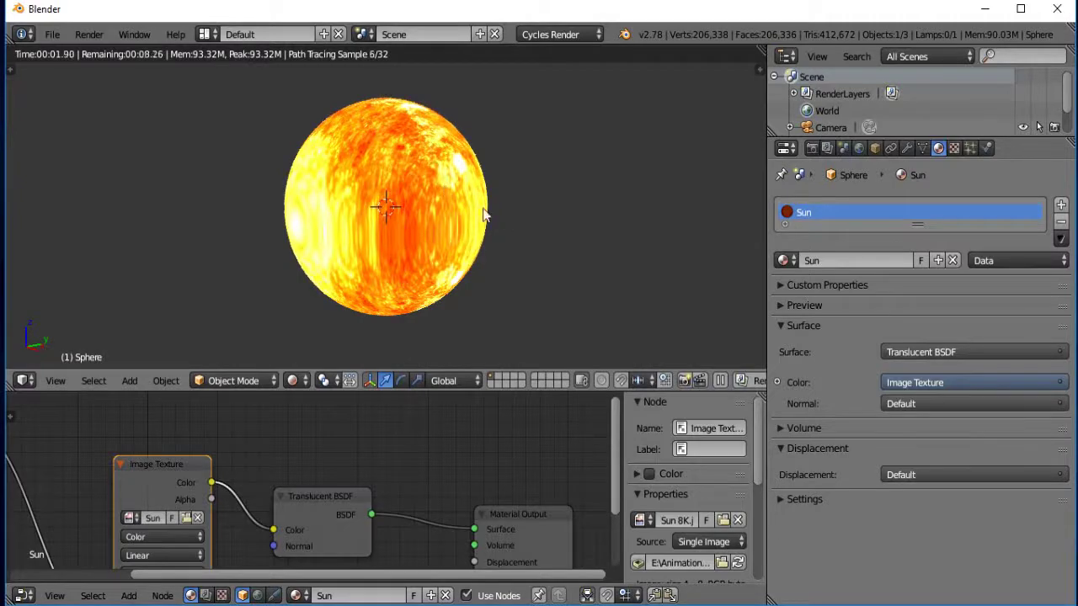
Step: Change the Image Texture projection from Flat to Sphere, checking the render in a maximized viewport
key("ctrl+space")
middle_click_drag(560, 290, 544, 384)
mouse_move(689, 317)
middle_mouse_down()
mouse_move(616, 252)
mouse_move(635, 211)
middle_mouse_up()
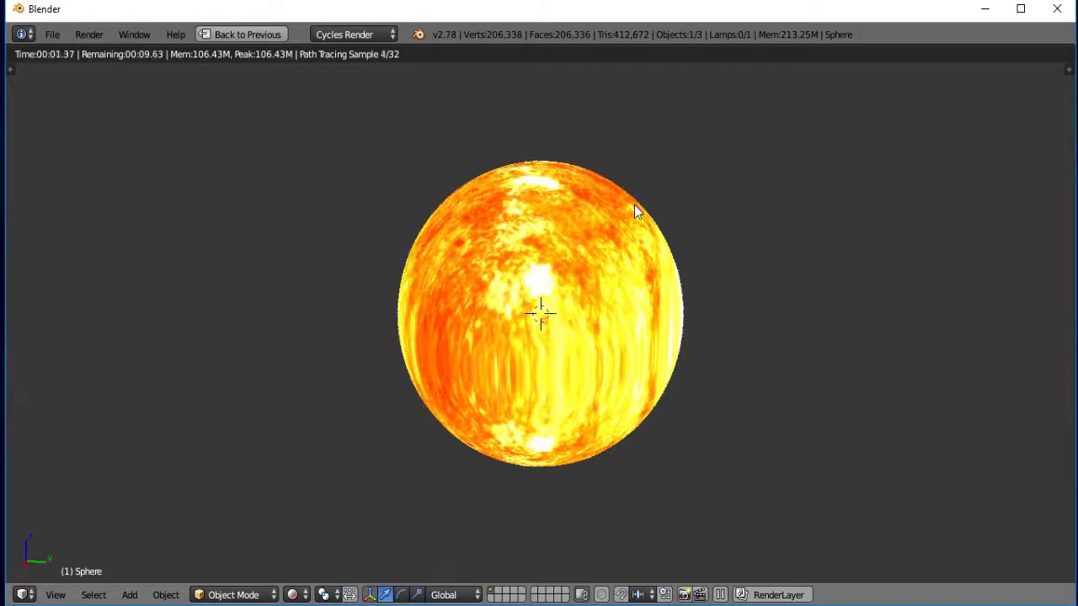
key("ctrl+space")
middle_click_drag(139, 581, 202, 522)
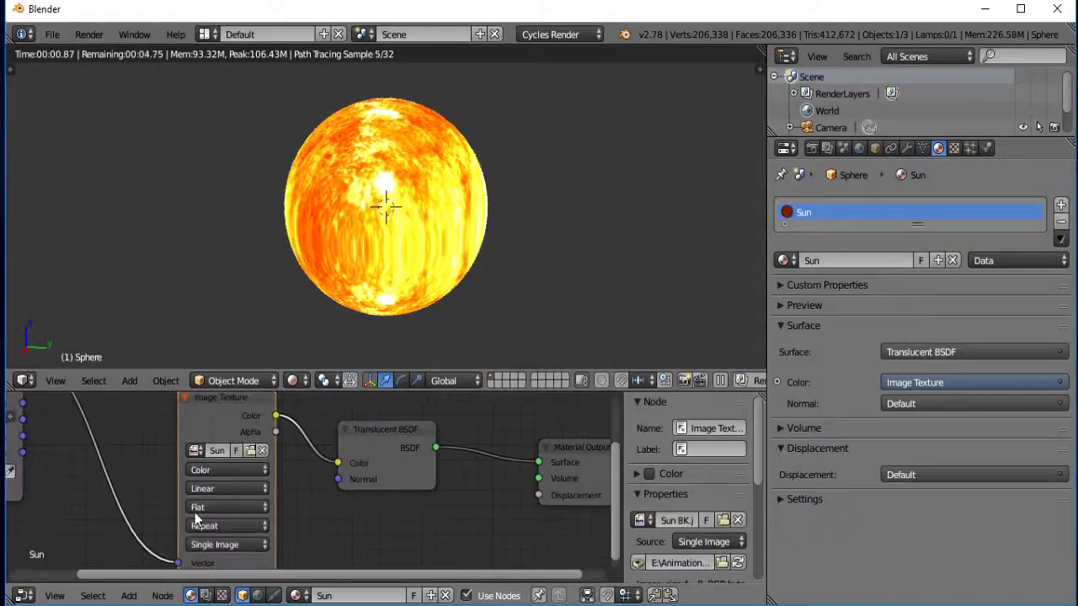
left_click(208, 510)
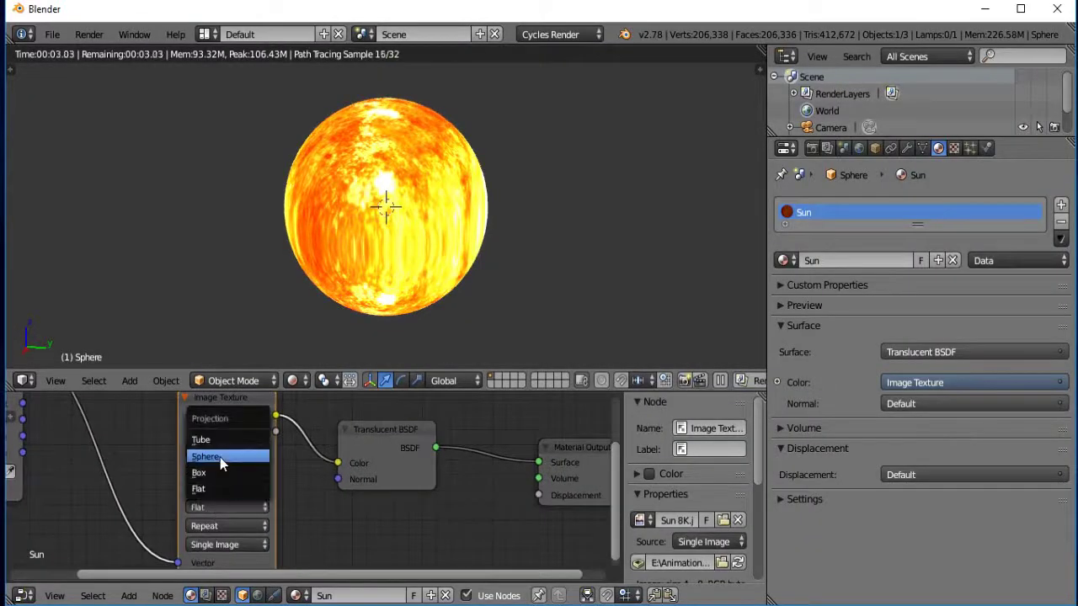
left_click(220, 457)
key("ctrl+space")
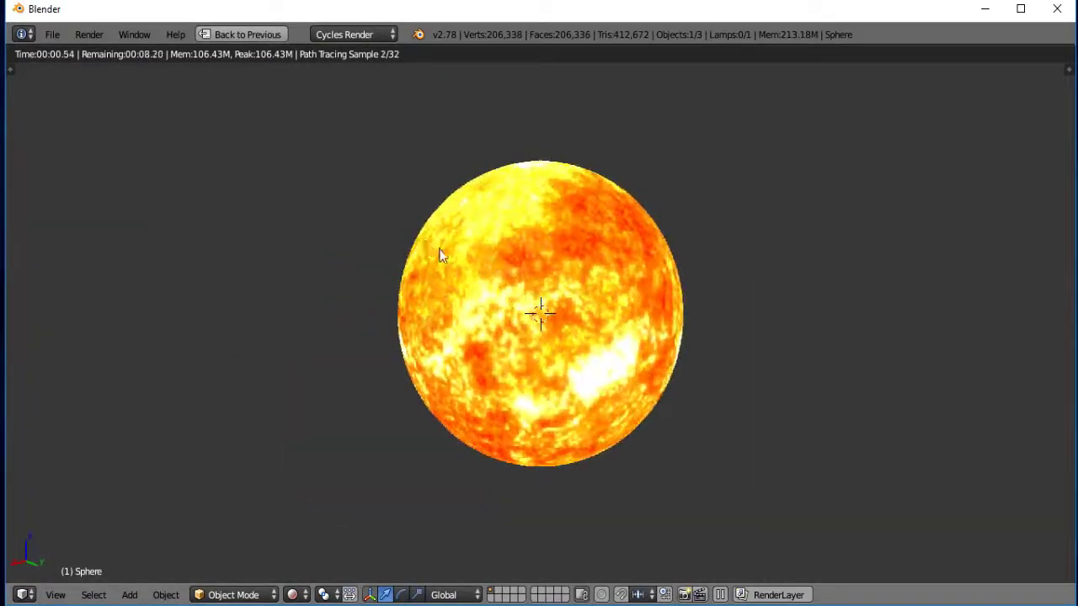
mouse_move(440, 250)
middle_mouse_down()
mouse_move(453, 294)
mouse_move(436, 316)
middle_mouse_up()
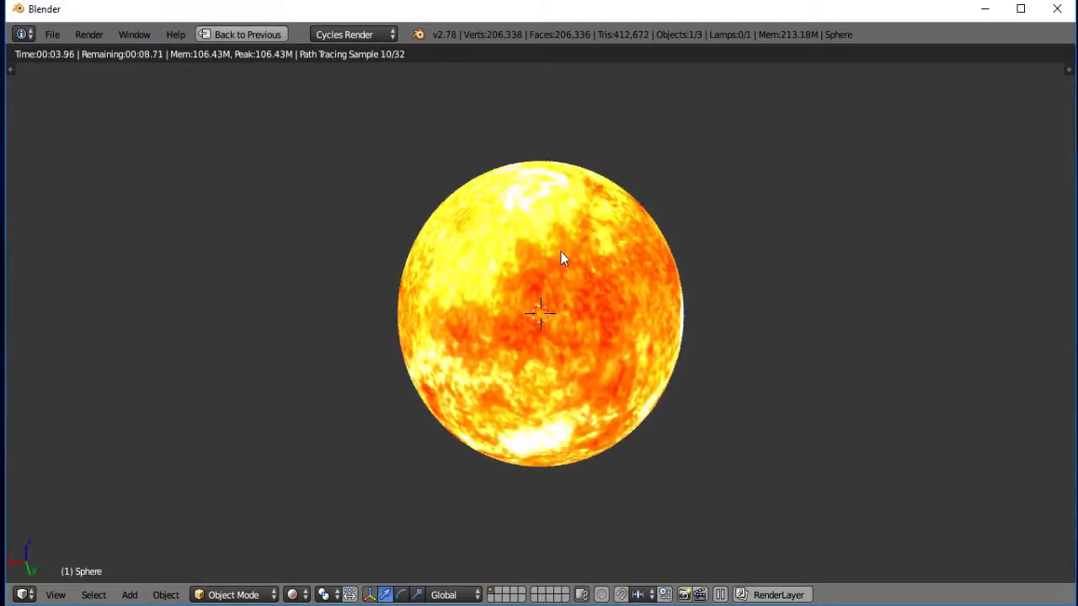
key("ctrl+space")
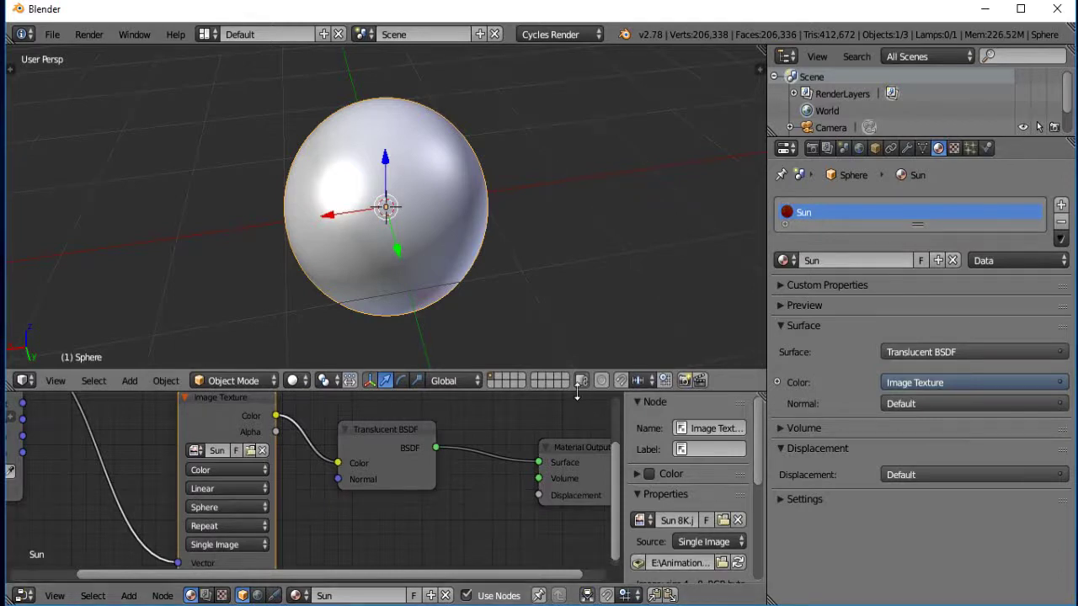
Step: Move the sun sphere to another layer and display that layer
left_click_drag(575, 373, 556, 492)
left_click_drag(393, 228, 394, 212)
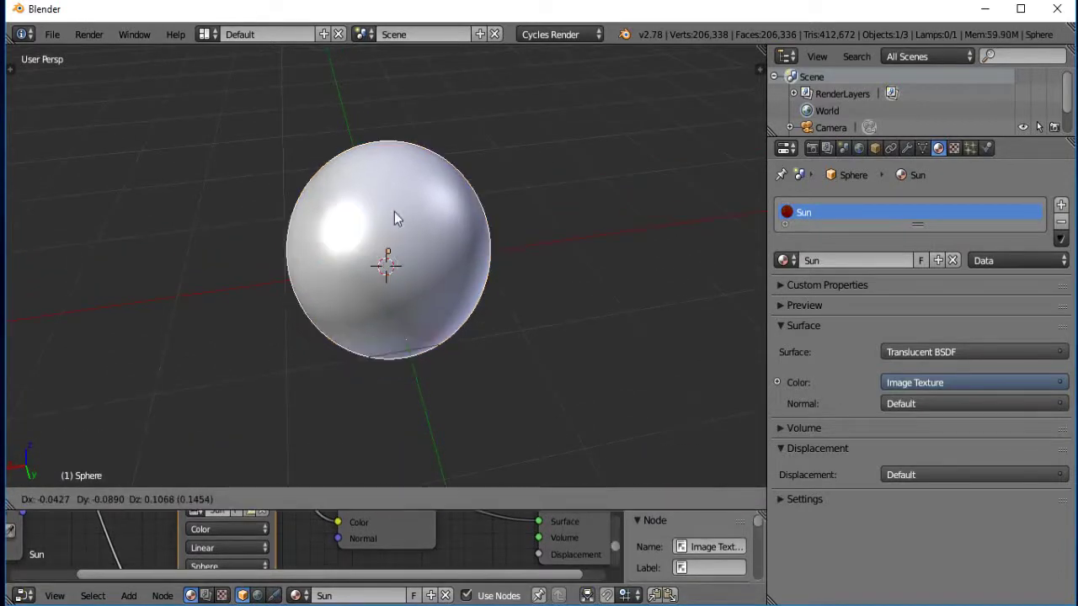
key("ctrl+z")
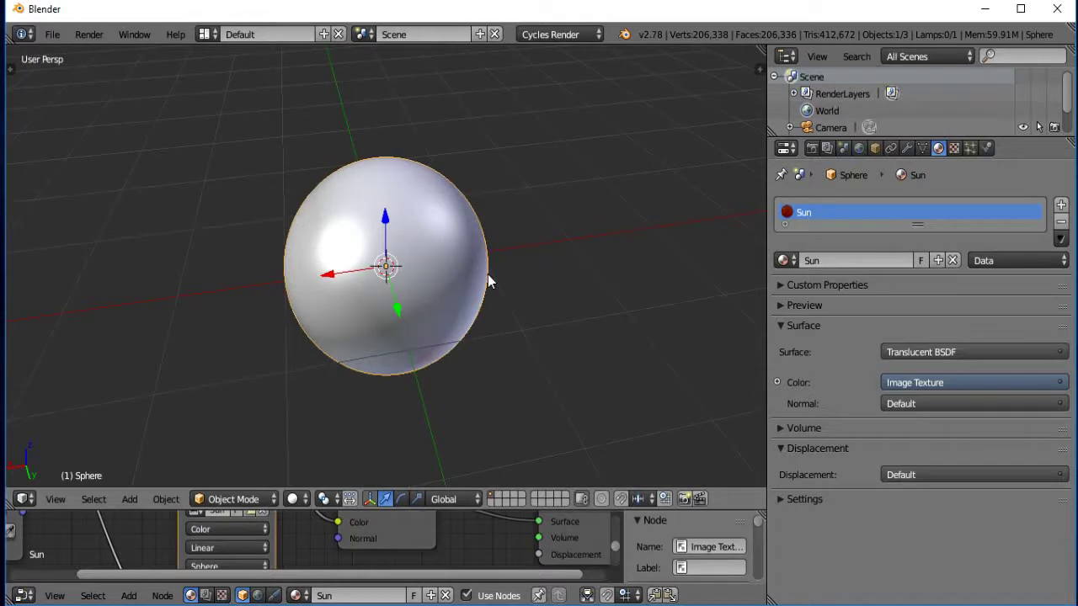
key("m")
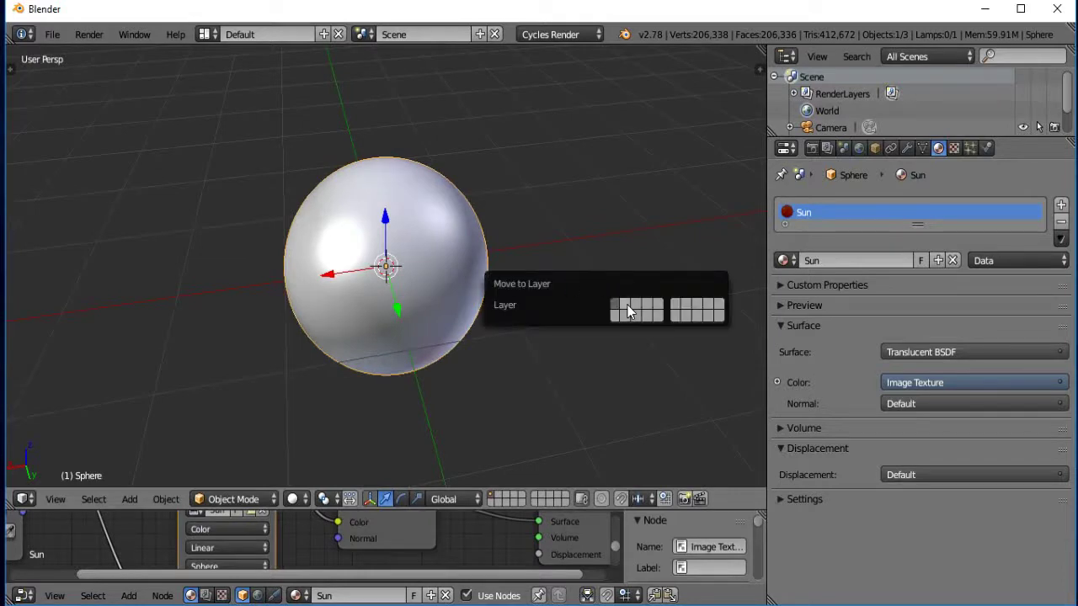
left_click(637, 311)
key("3")
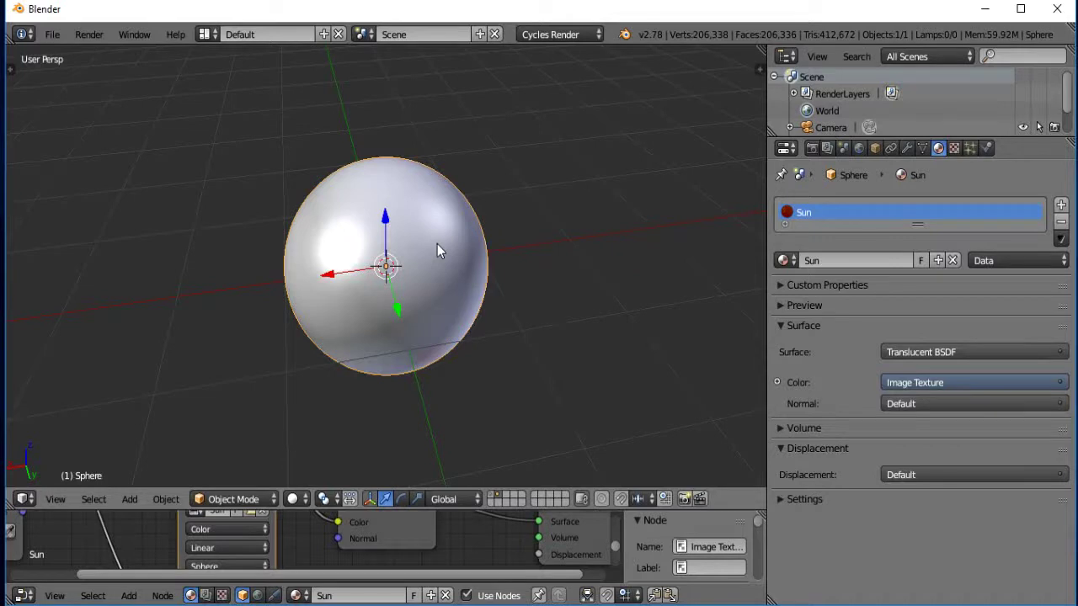
Step: Duplicate the sphere in place and scale the copy up to 1.114
key("shift+d")
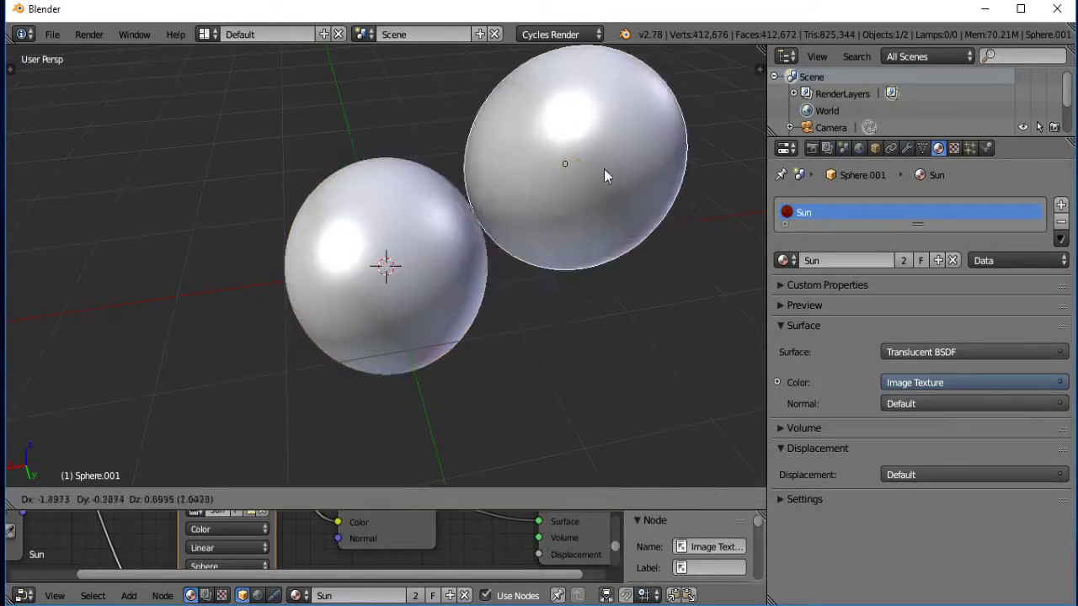
left_click(648, 148)
key("alt+g")
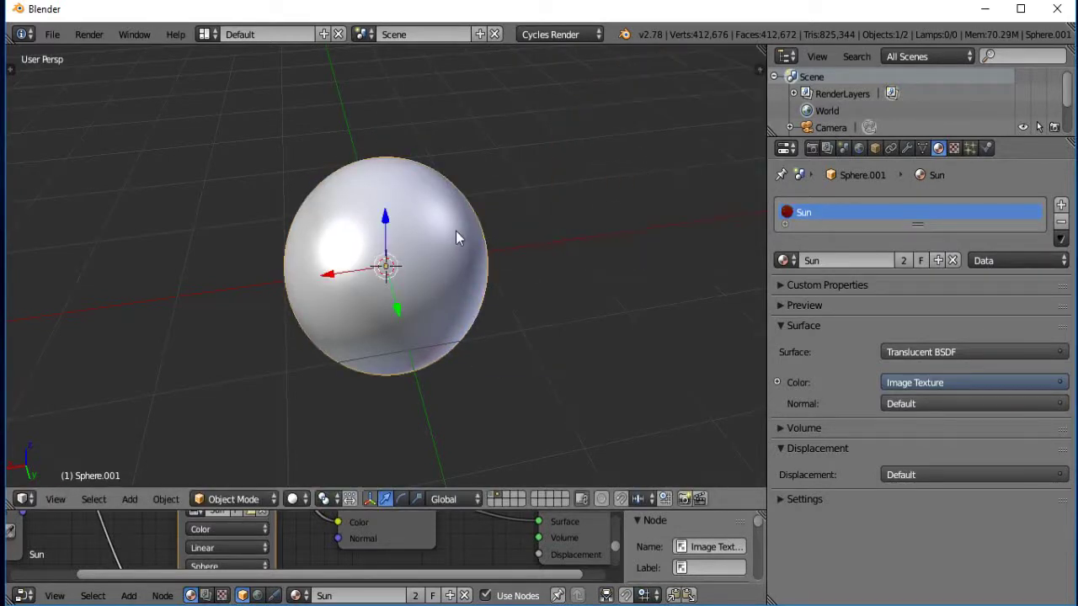
key("alt+z")
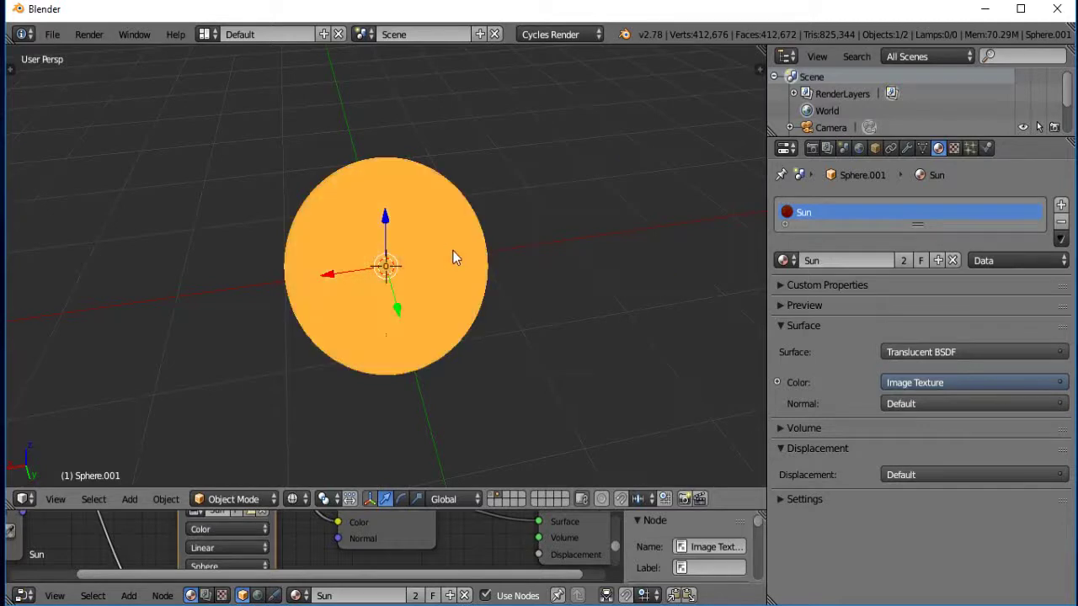
key("KP_1")
key("s")
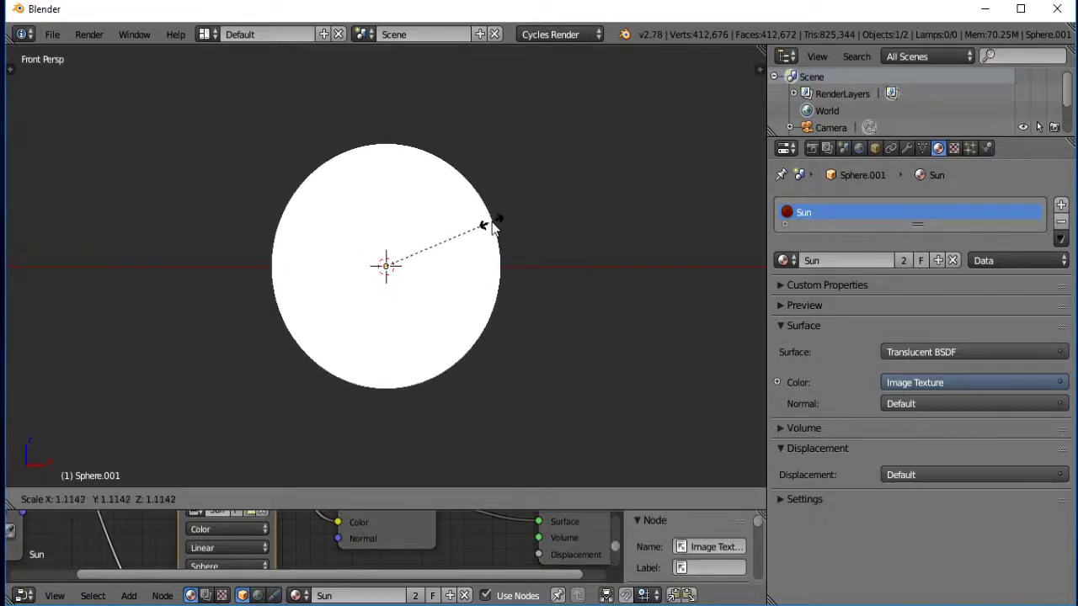
left_click(491, 225)
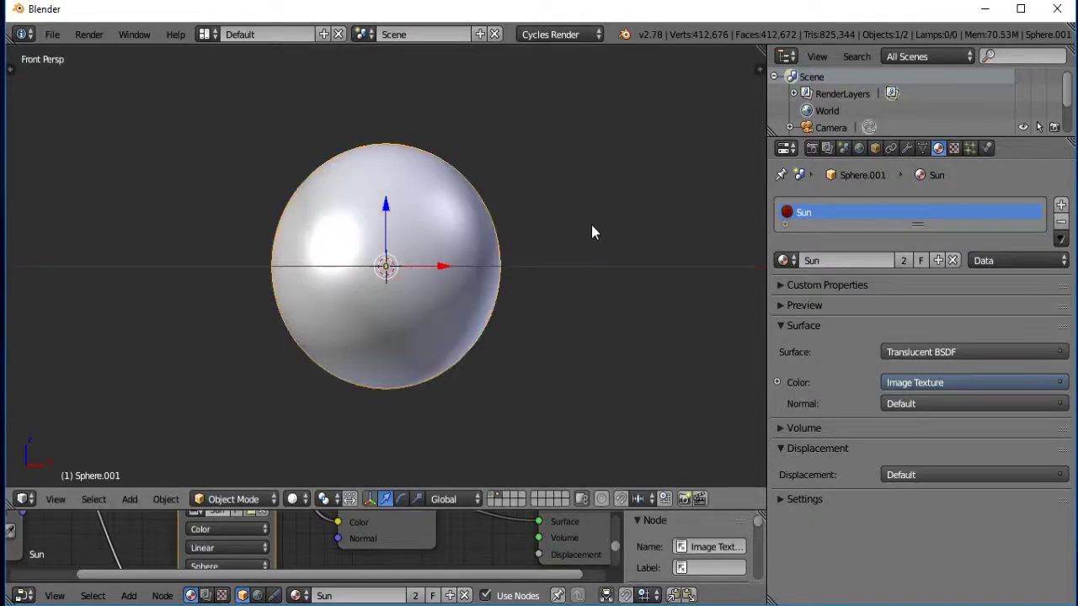
mouse_move(591, 225)
middle_mouse_down()
mouse_move(493, 291)
mouse_move(443, 294)
mouse_move(396, 254)
middle_mouse_up()
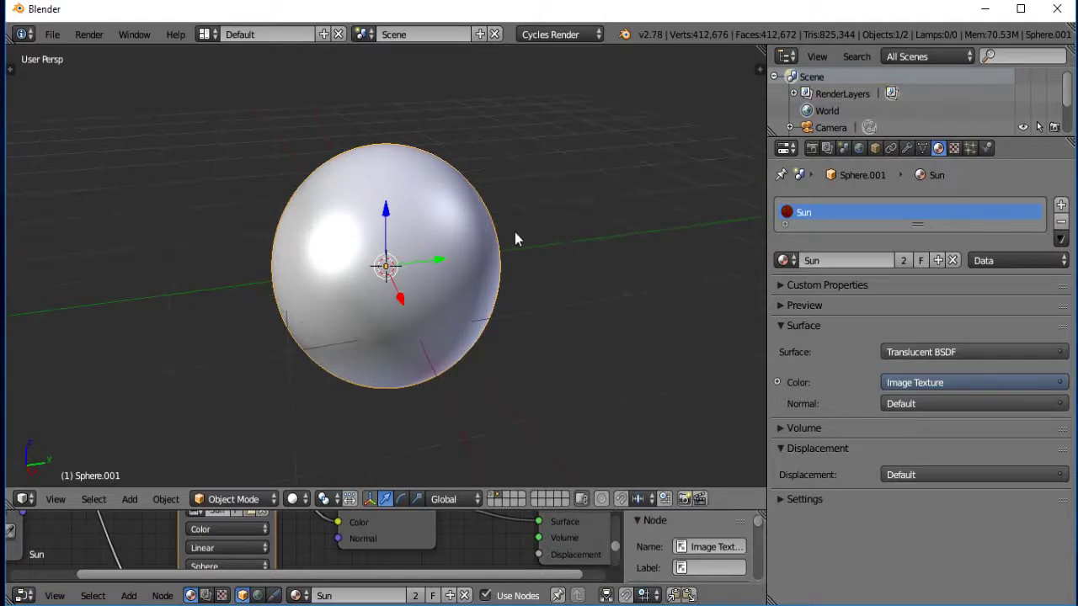
Step: Move the larger copy to its own layer, view through the camera, and select the original sphere
key("m")
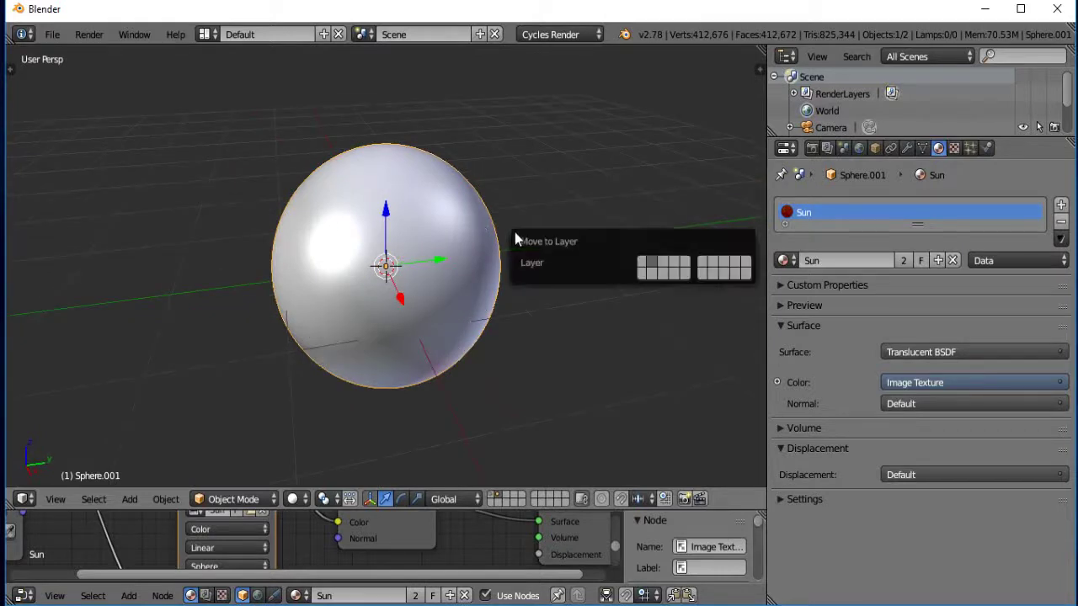
left_click(660, 265)
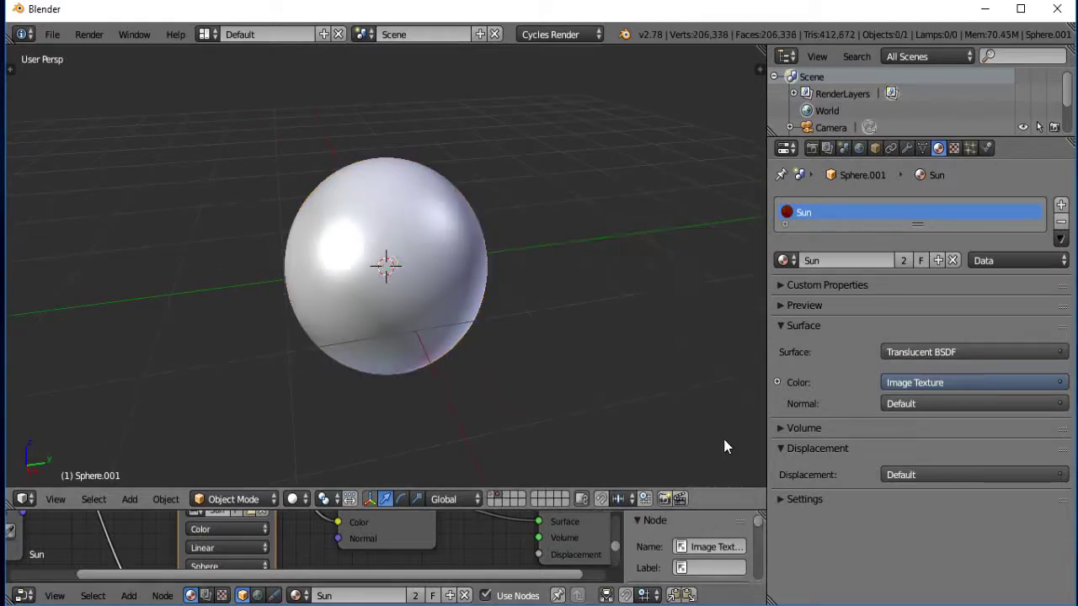
key("1")
scroll(408, 234, "down", 3)
right_click(246, 257)
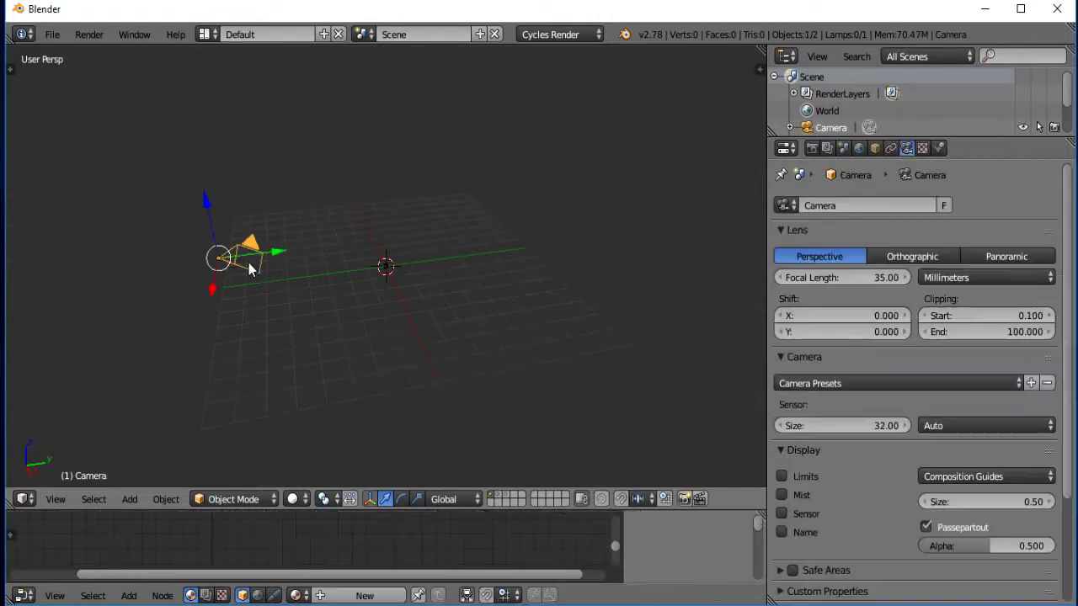
key("KP_0")
scroll(388, 303, "up", 4)
key("2")
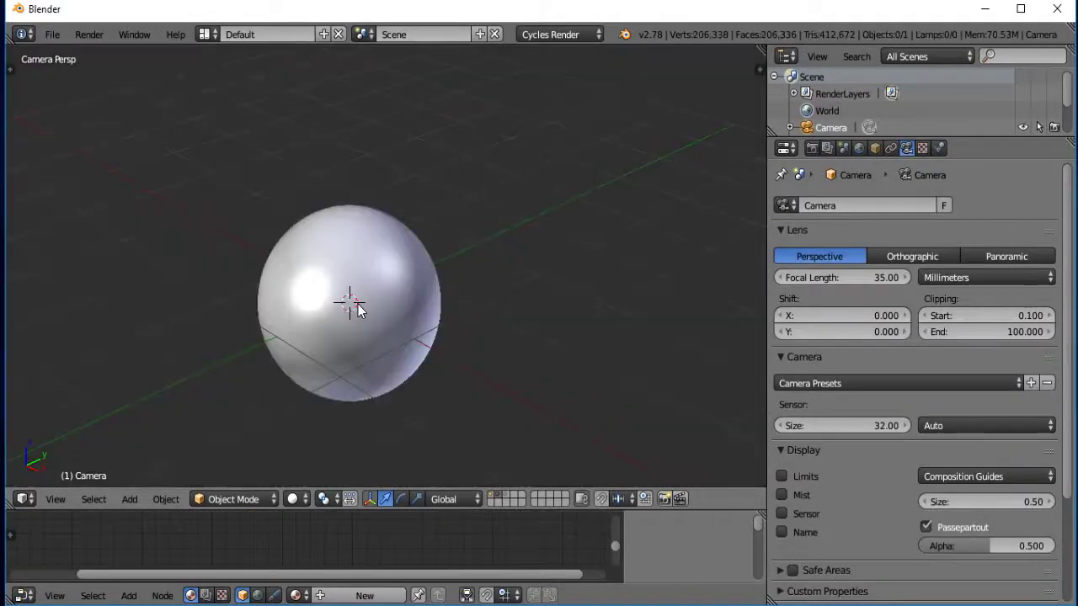
right_click(373, 242)
Step: Rename the original sphere Sun and the larger copy Glow
left_click(875, 148)
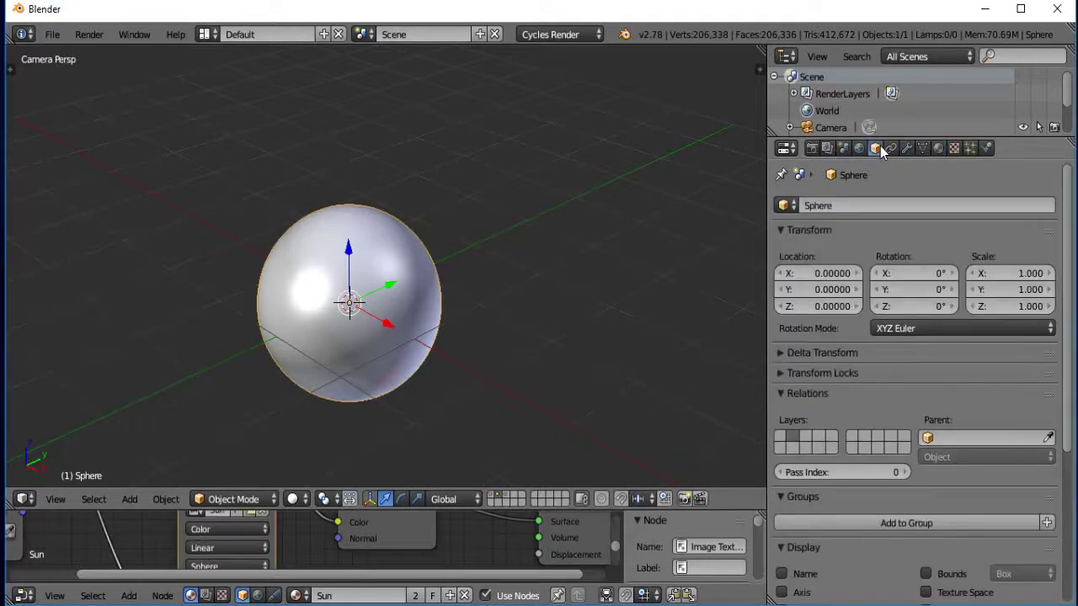
type("Sun")
key("Return")
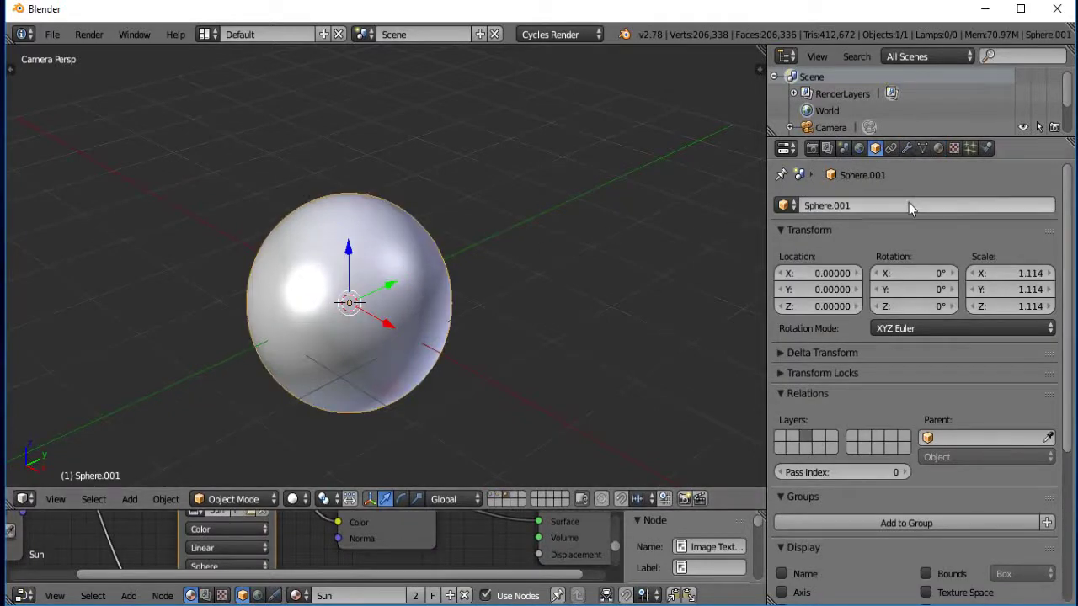
left_click(907, 204)
type("Glow")
key("Return")
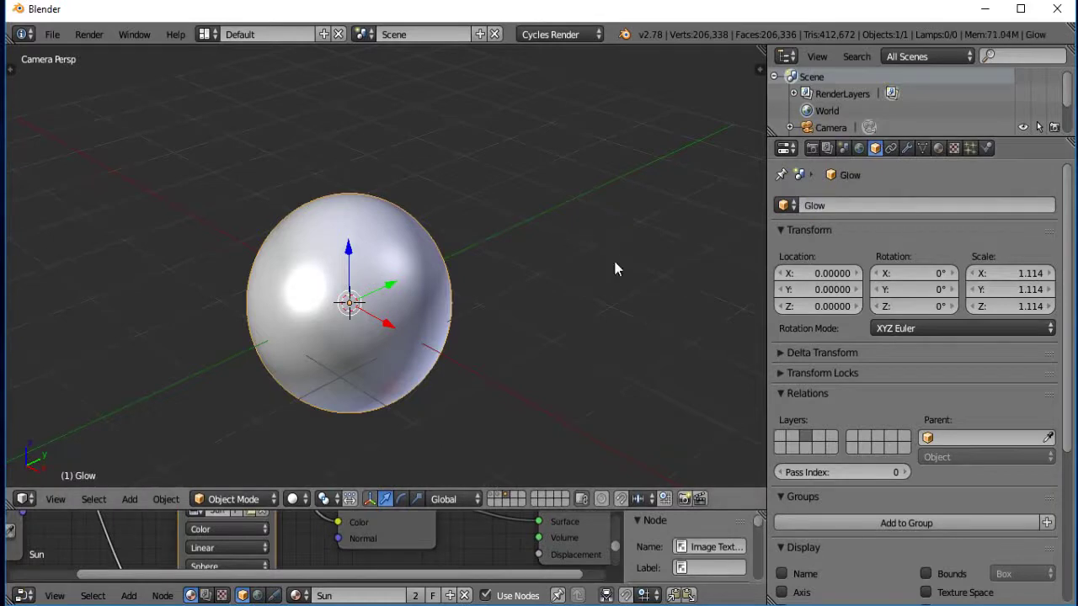
Step: Remove the Sun material from Glow and give it a new material
left_click(938, 148)
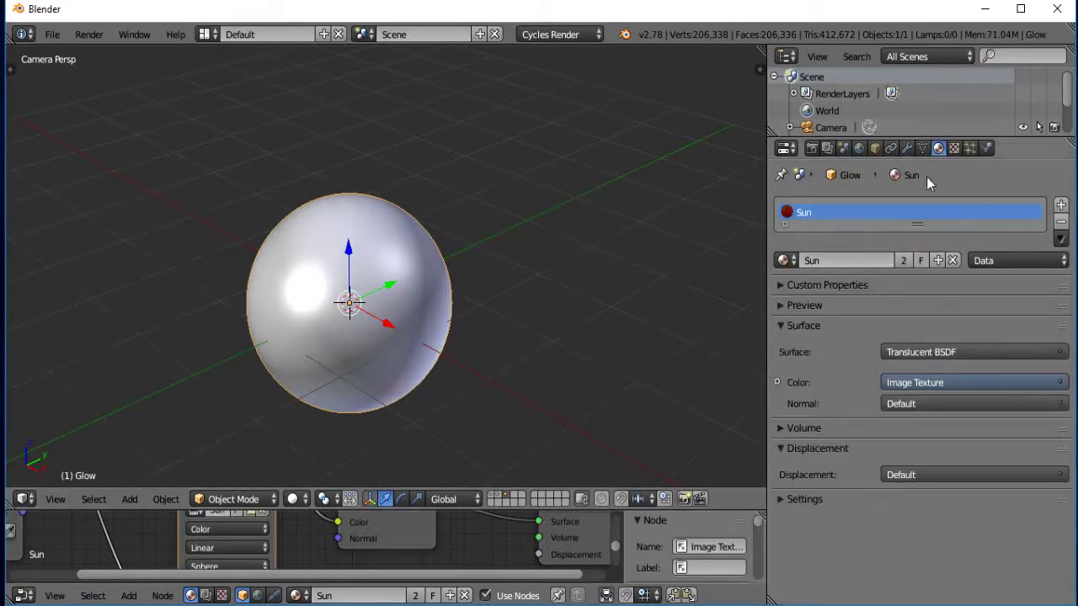
left_click(1061, 222)
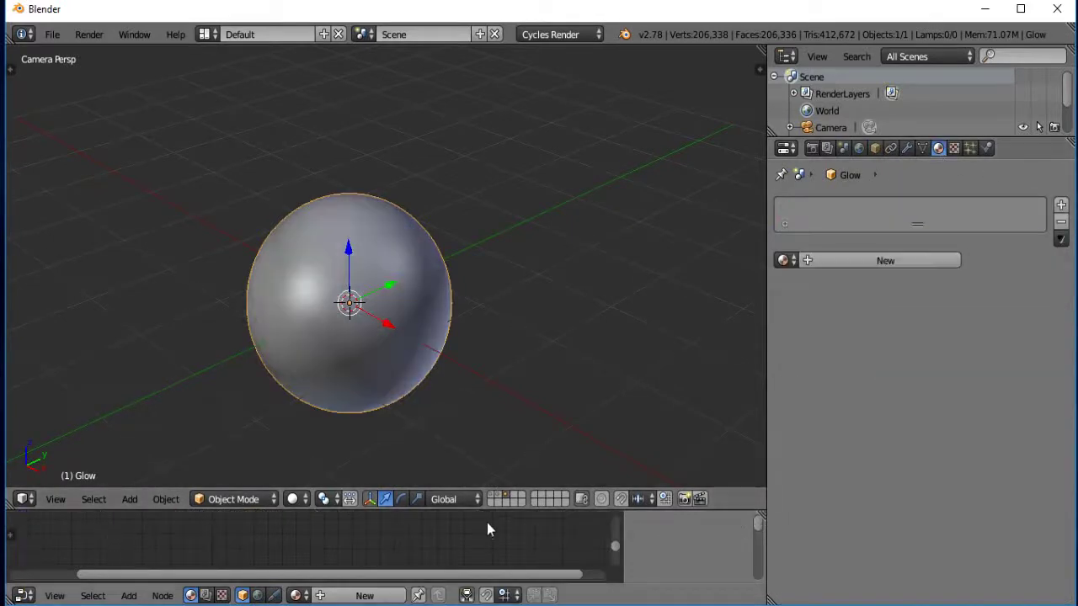
left_click_drag(485, 508, 319, 364)
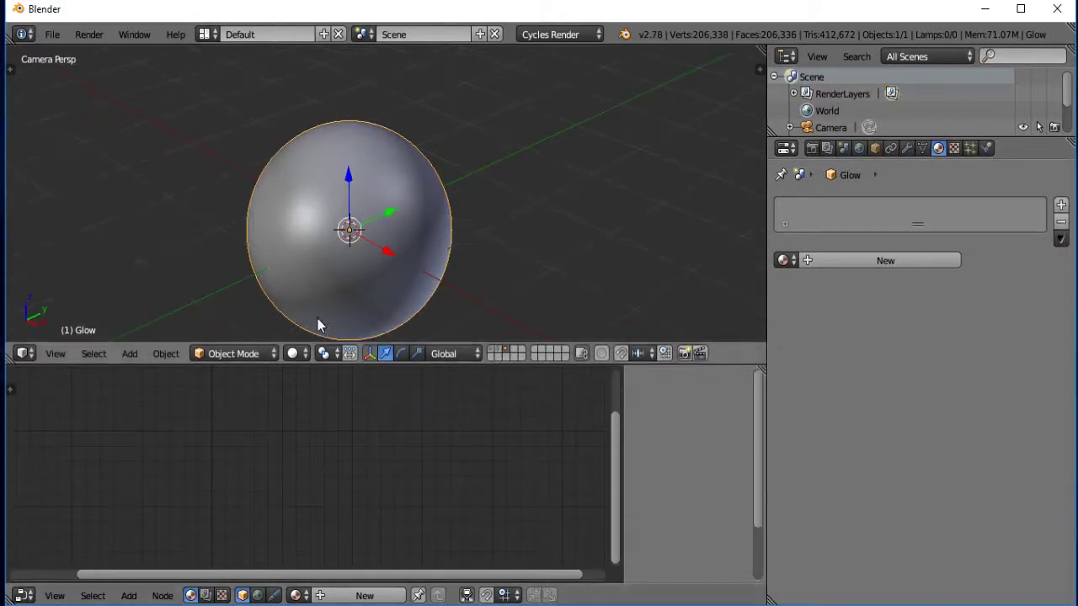
left_click(365, 595)
Step: Fit the material nodes in view, move the Diffuse BSDF aside and add a Layer Weight node
key("ctrl+Up")
key("Home")
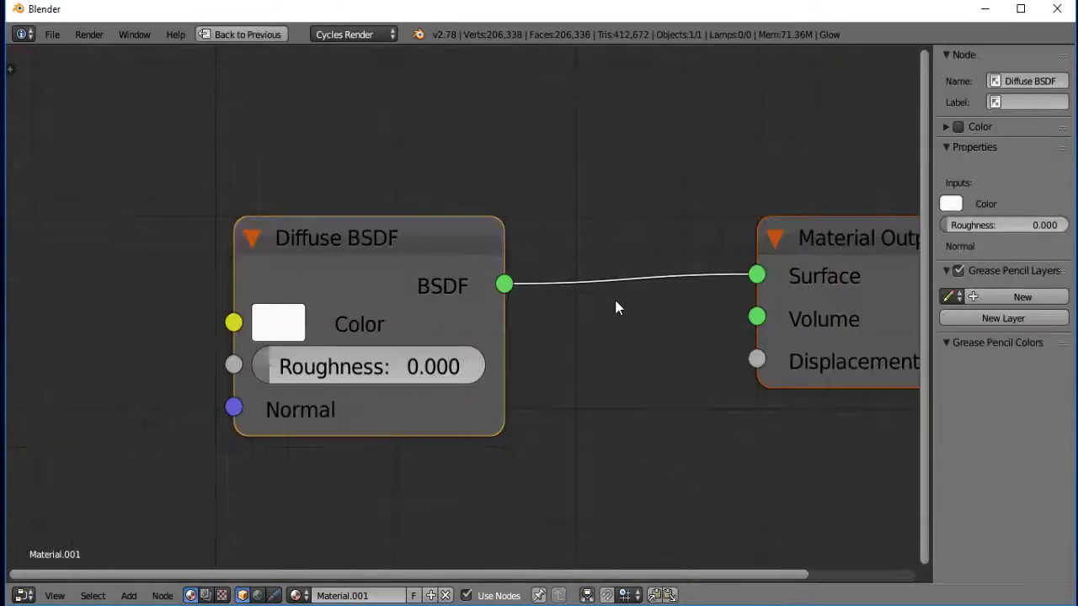
scroll(613, 307, "down", 3)
left_click(643, 287)
left_click_drag(395, 277, 380, 369)
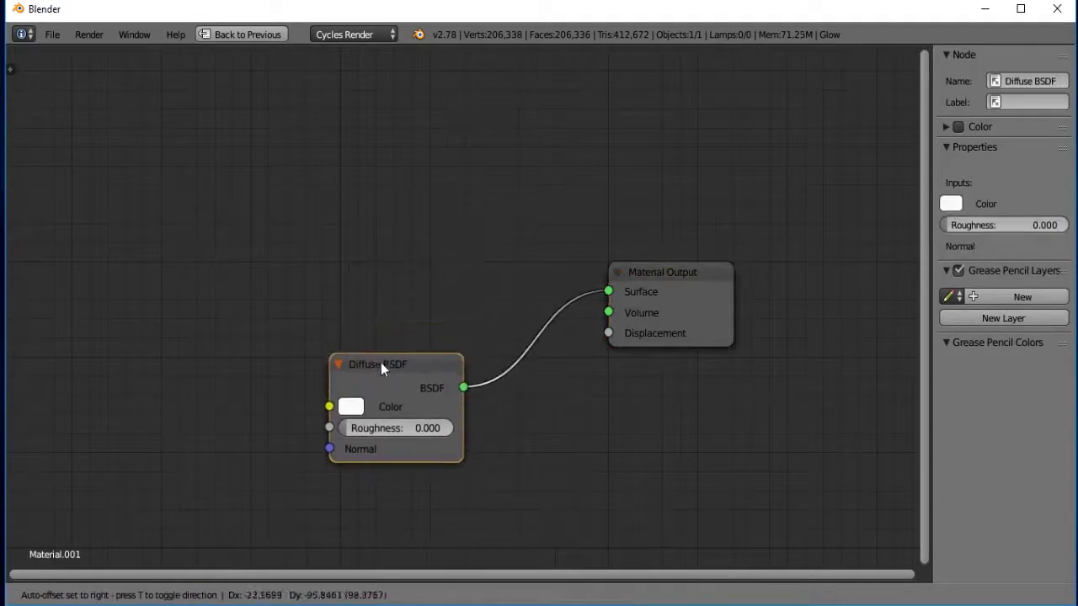
key("shift+a")
left_click(212, 214)
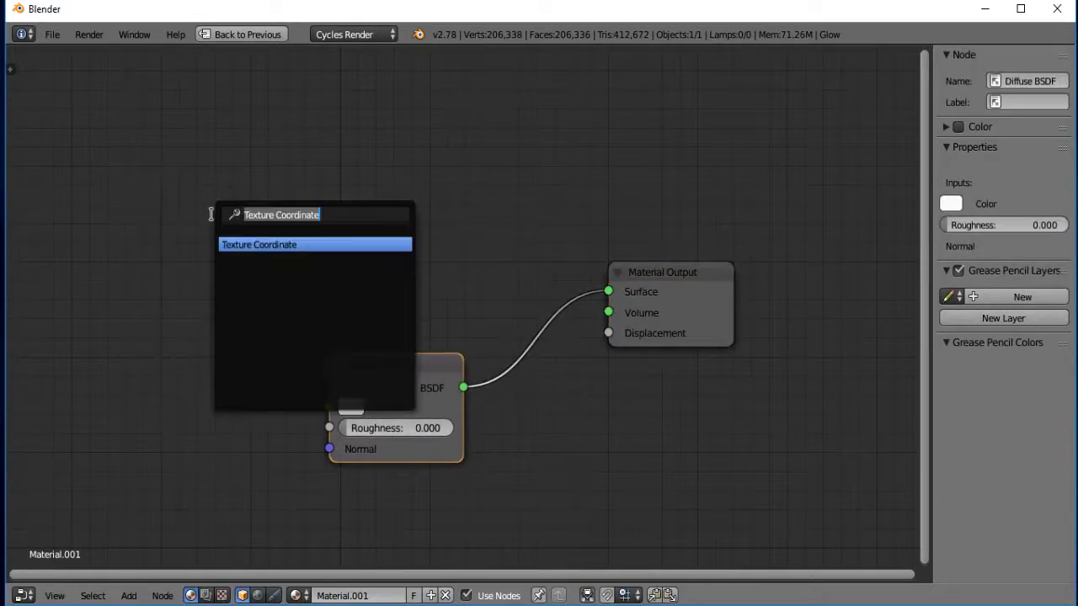
type("laye")
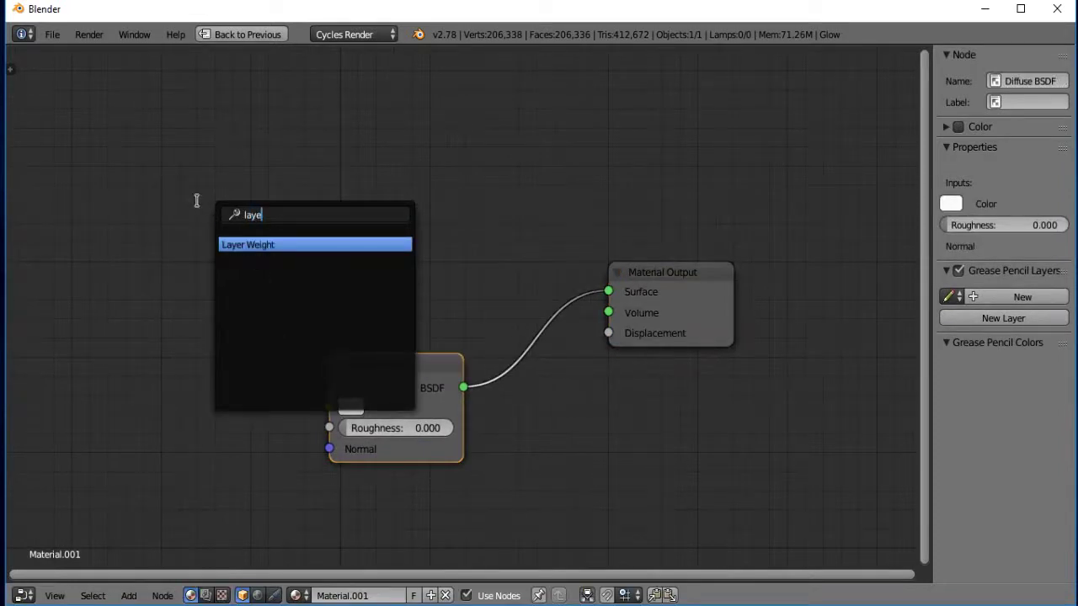
key("Return")
left_click(96, 173)
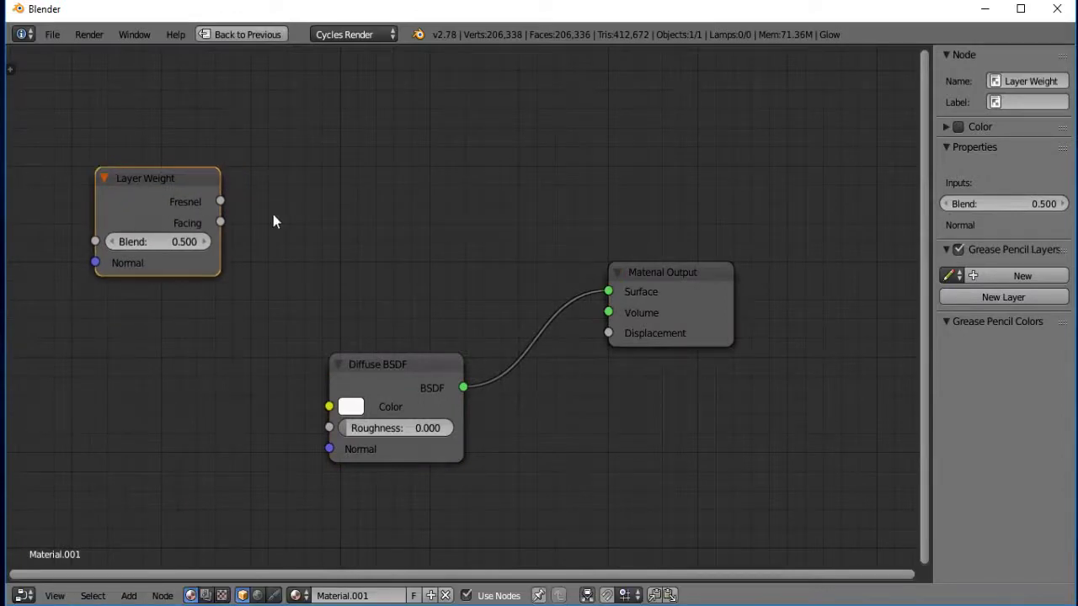
key("g")
Step: Reposition the Diffuse BSDF and insert a Mix Shader into its link to the Material Output
left_click(188, 217)
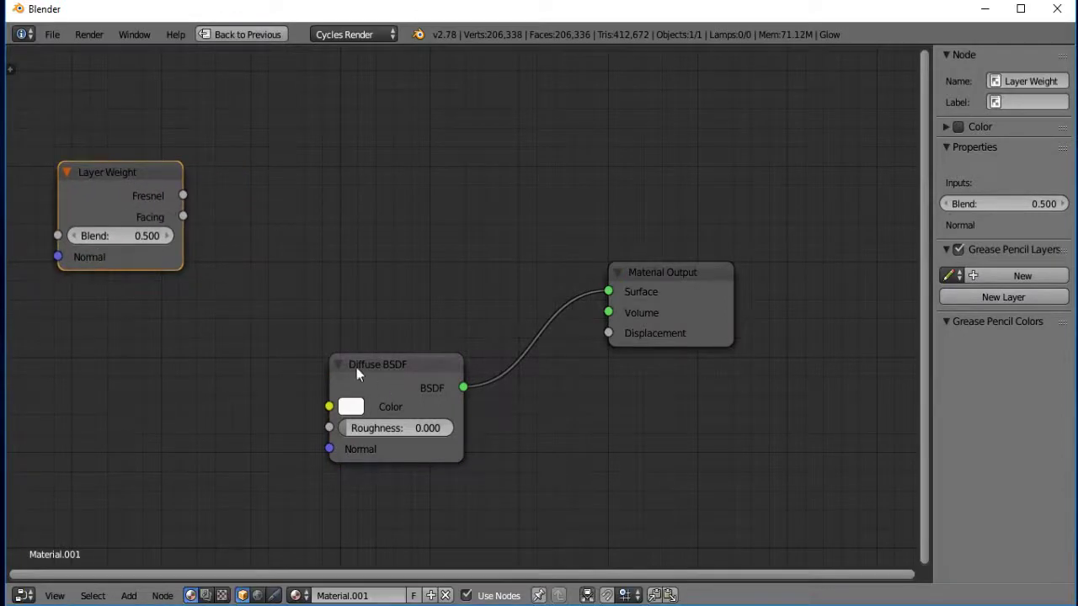
left_click(375, 366)
left_click_drag(376, 365, 243, 394)
key("x")
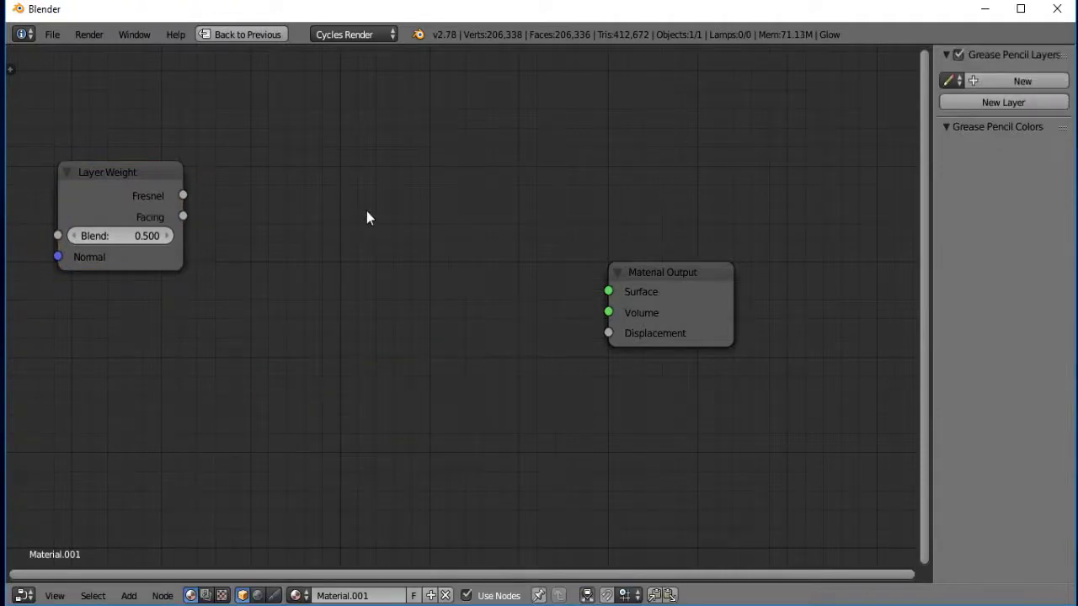
key("ctrl+z")
key("shift+a")
left_click(370, 207)
type("mix")
key("Return")
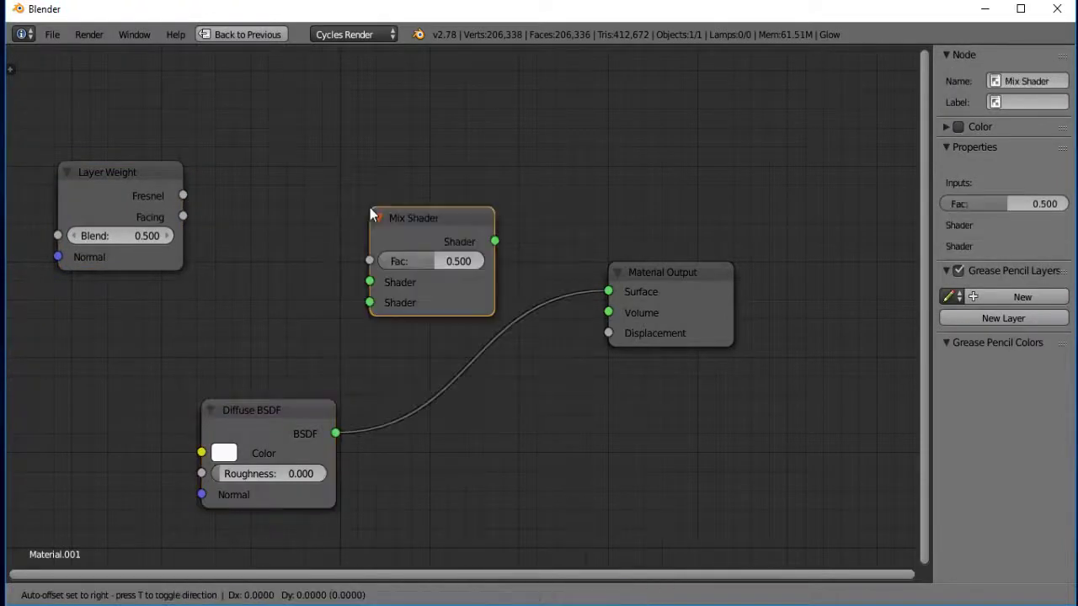
left_click(431, 276)
Step: Add a Translucent BSDF and connect it to the Mix Shader's first Shader input
key("shift+a")
left_click(352, 124)
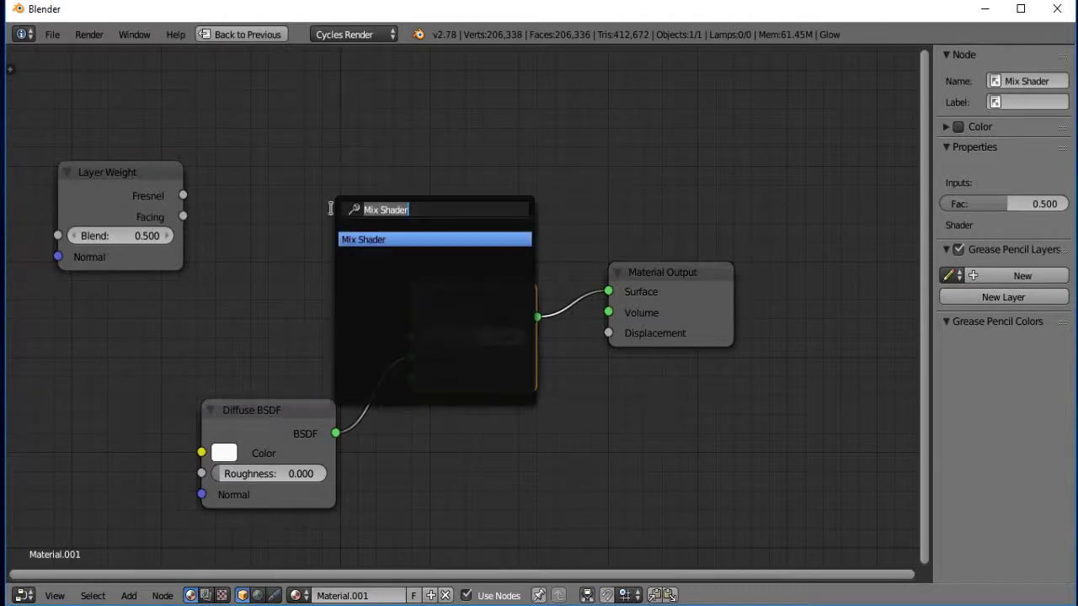
type("tar")
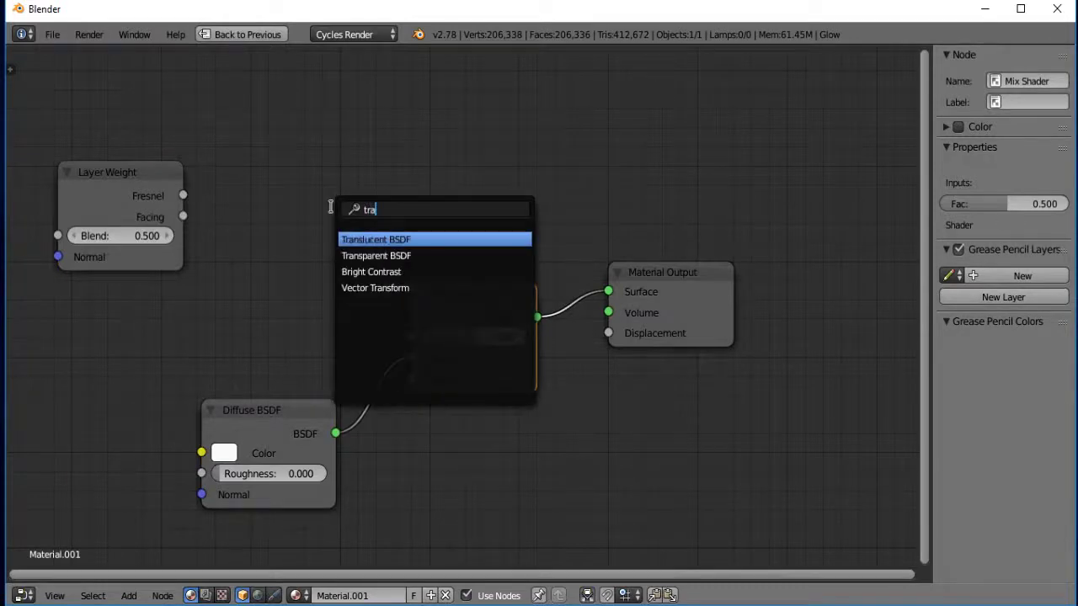
key("Return")
left_click(228, 93)
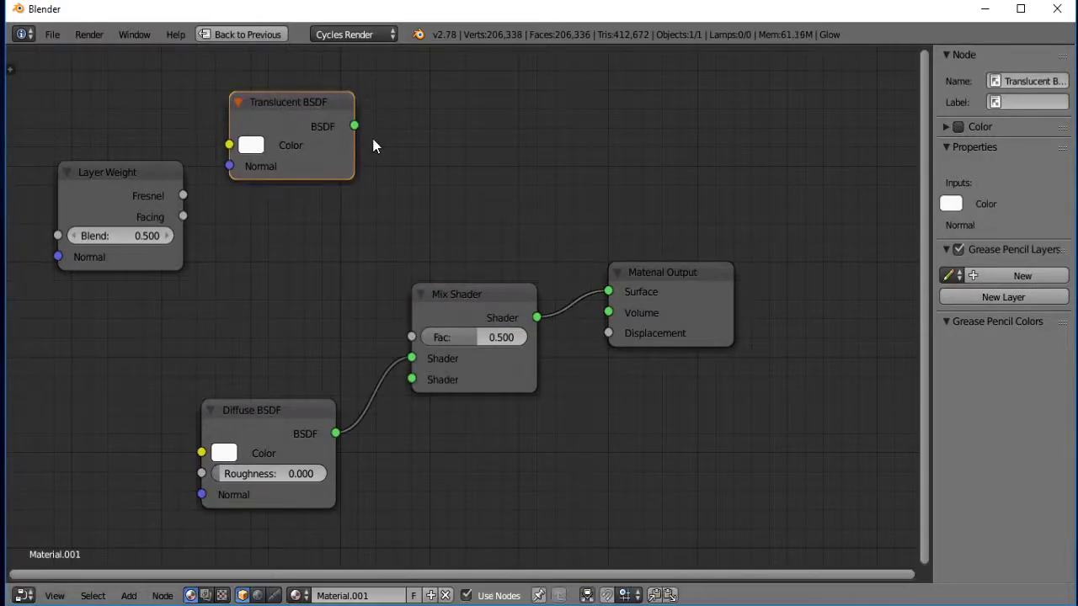
left_click_drag(354, 126, 411, 359)
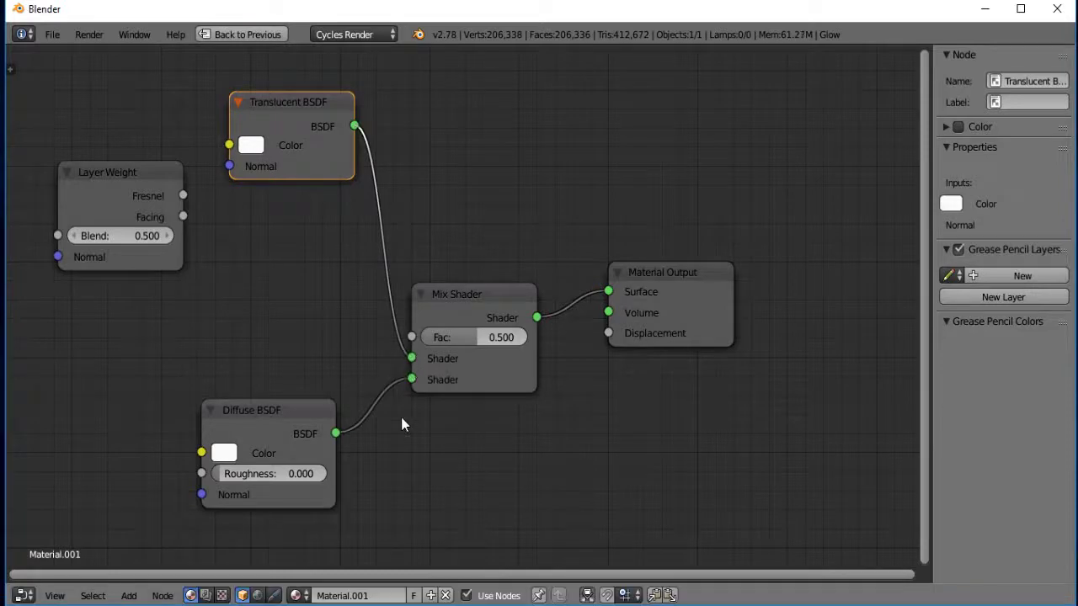
Step: Wire Layer Weight Facing to the Mix Shader Fac, then preview the sphere in rendered shading
left_click_drag(140, 179, 98, 163)
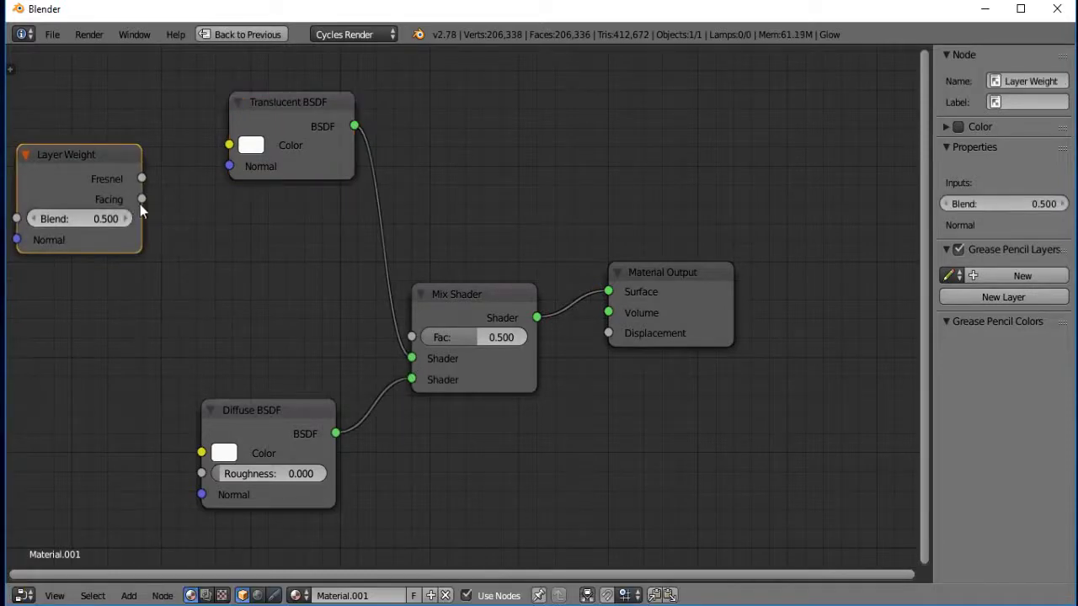
left_click_drag(153, 202, 410, 335)
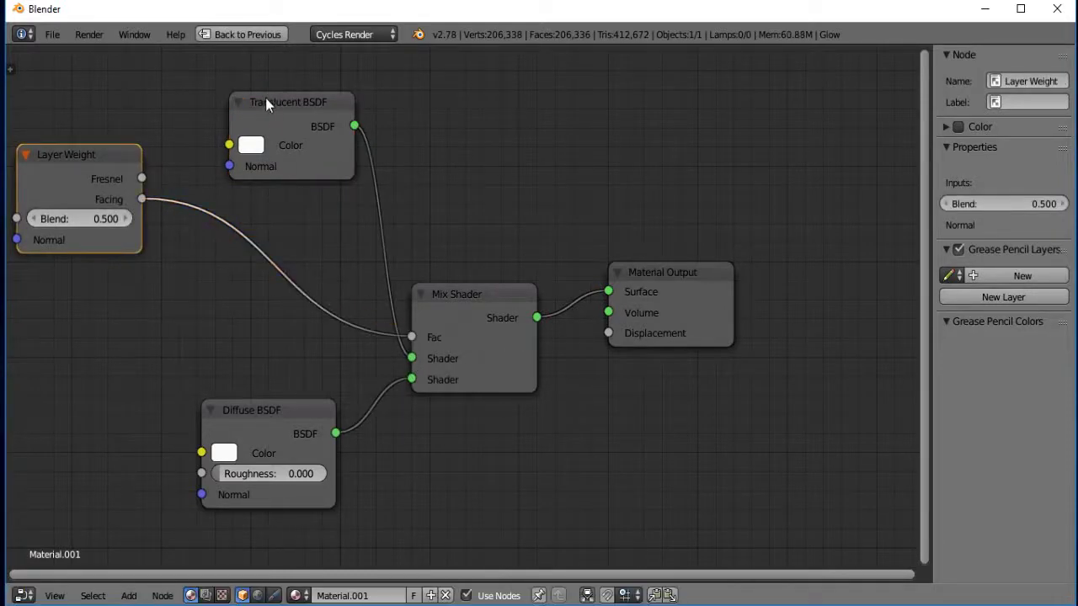
left_click(280, 101)
mouse_move(280, 101)
left_mouse_down()
mouse_move(236, 263)
mouse_move(185, 306)
left_mouse_up()
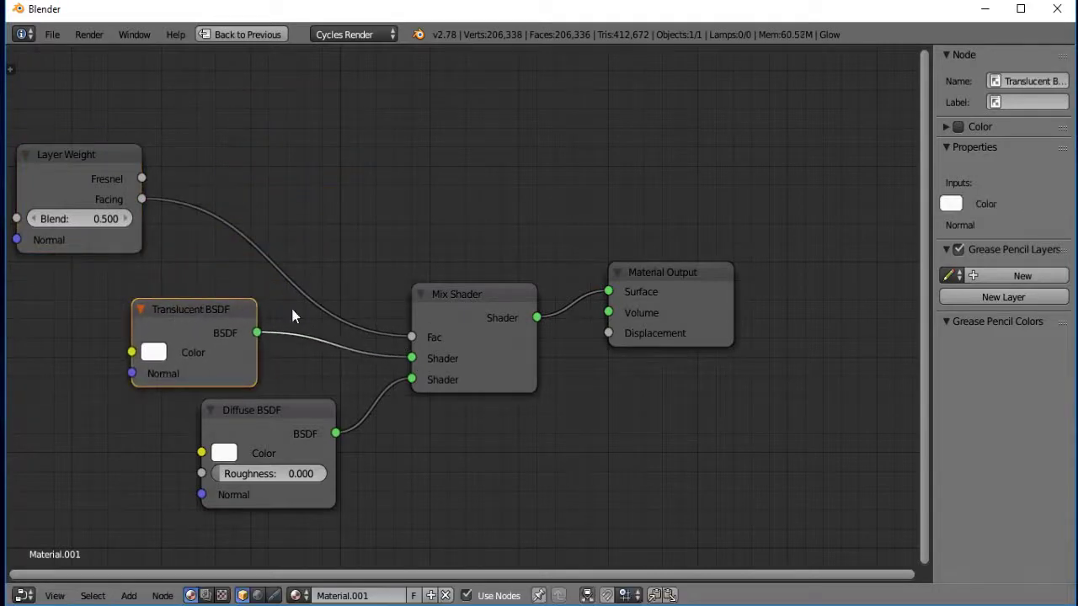
key("ctrl+Up")
key("shift+z")
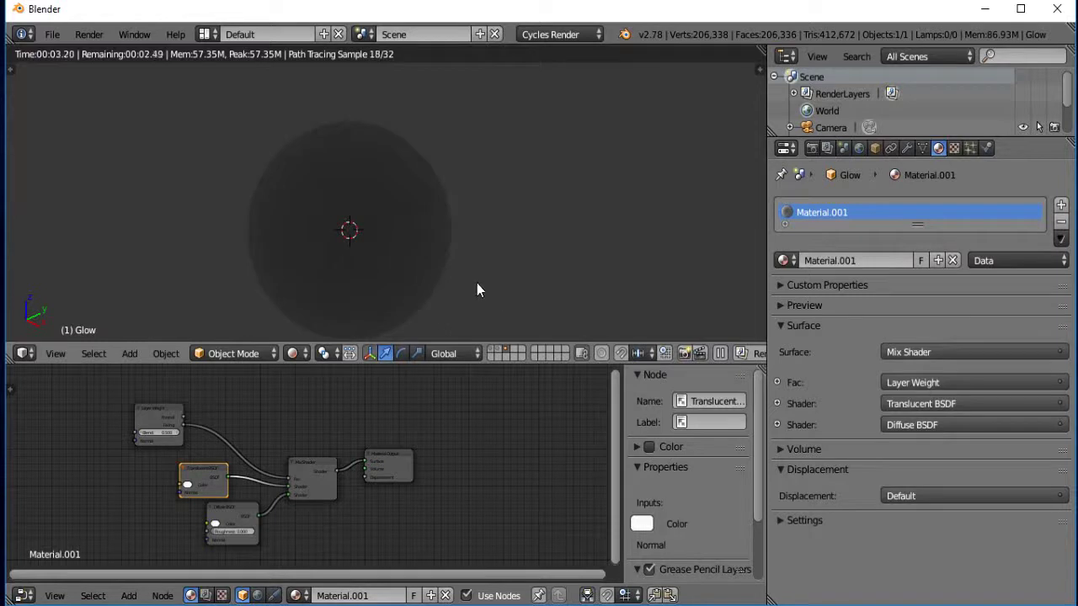
Step: Display the Sun and Glow spheres together, check the orange rendered preview, then return to solid shading
key("Delete")
key("shift+z")
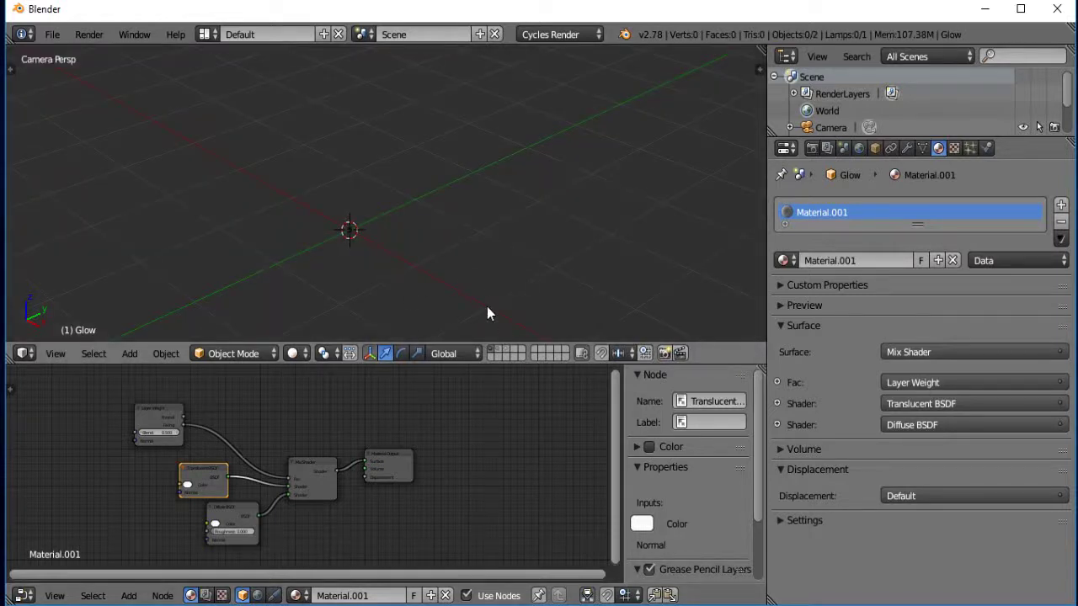
key("ctrl+z")
key("ctrl+v")
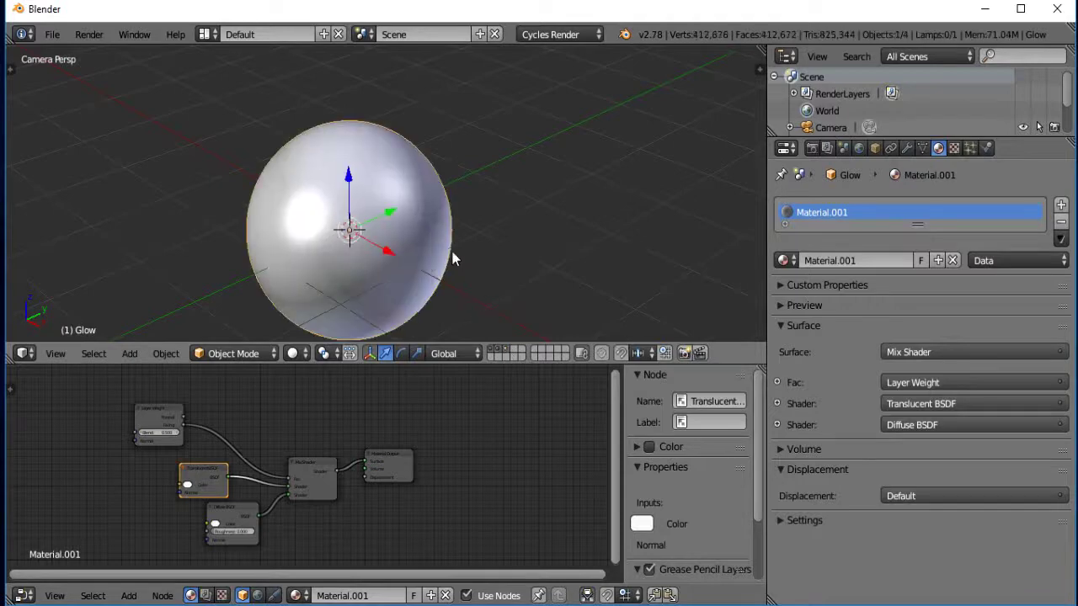
key("shift+z")
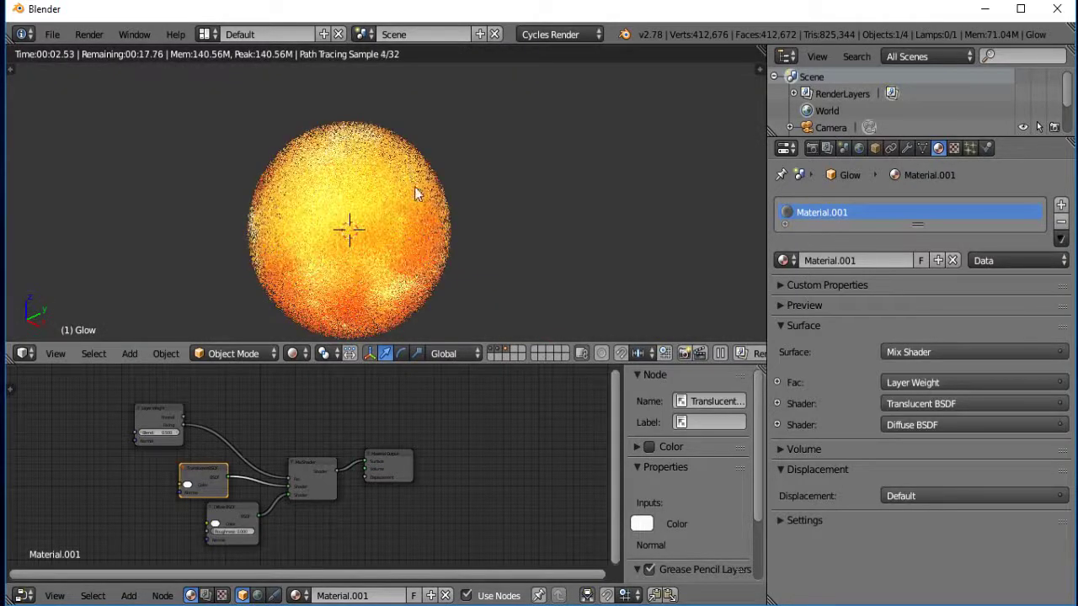
scroll(338, 473, "up", 1)
scroll(337, 473, "up", 1)
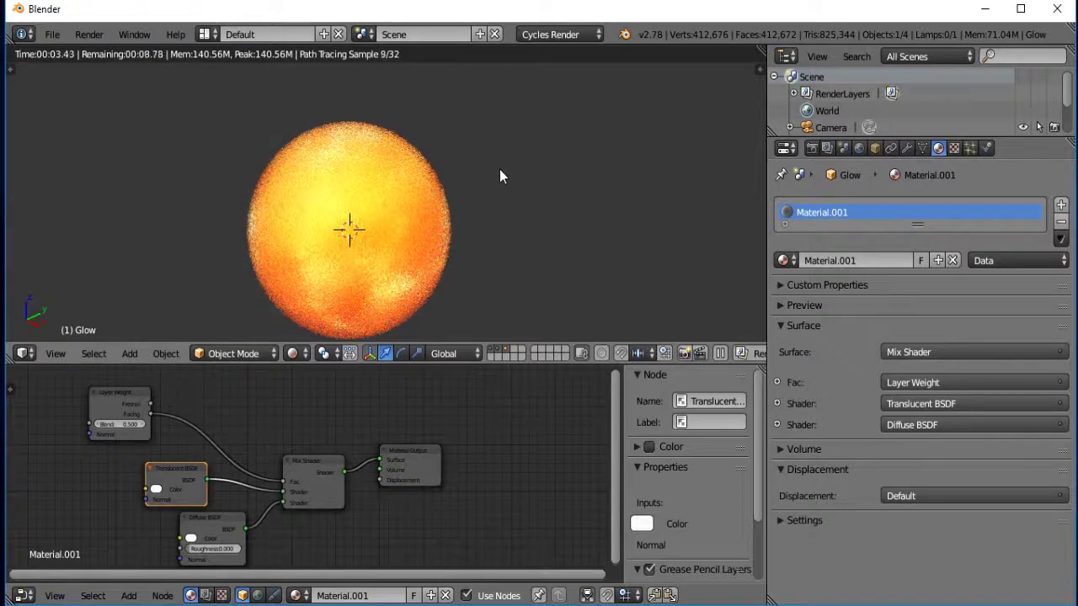
key("shift+z")
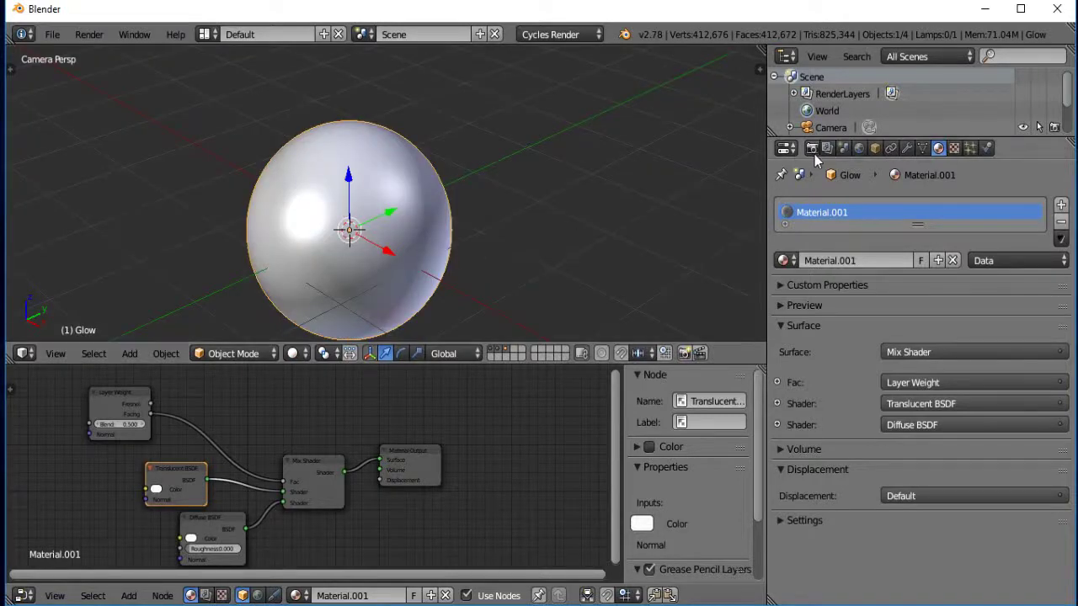
Step: Rename the first render layer to Sun and limit it to the second scene layer
left_click(826, 149)
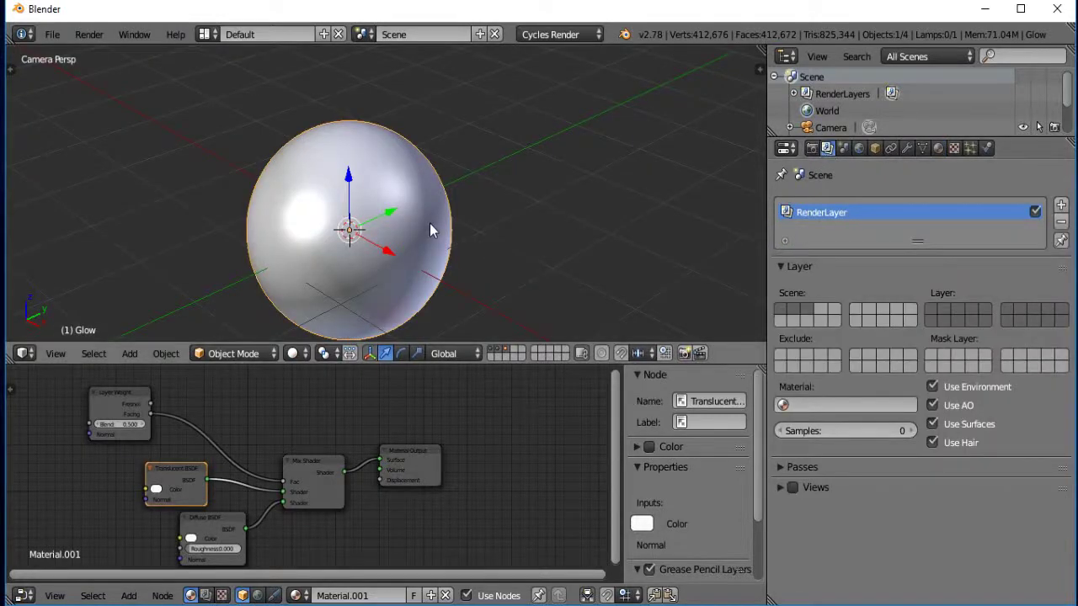
left_click(501, 354)
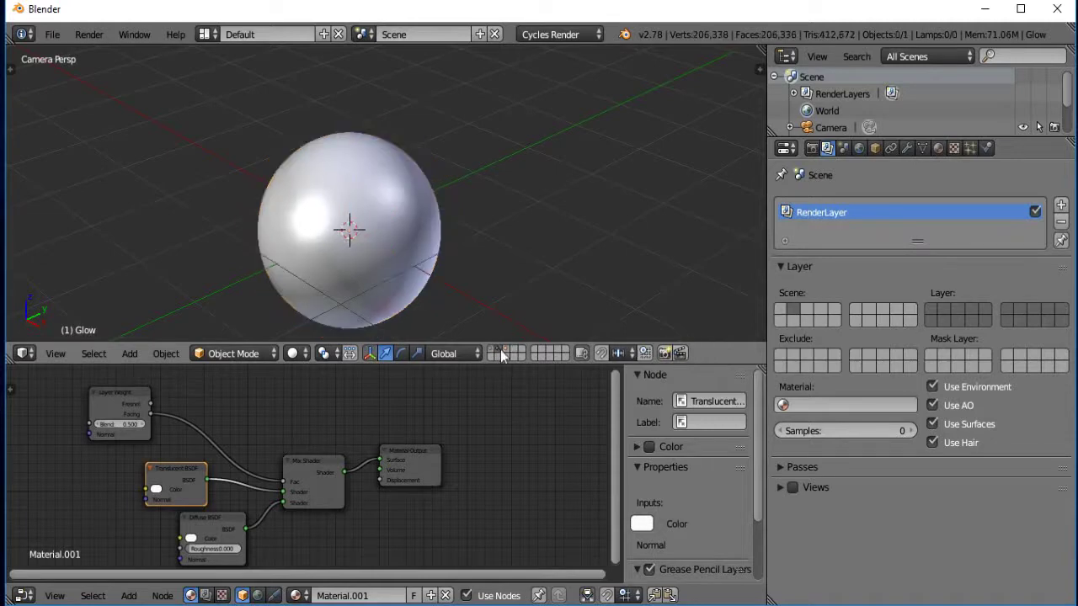
double_click(838, 213)
type("Sun")
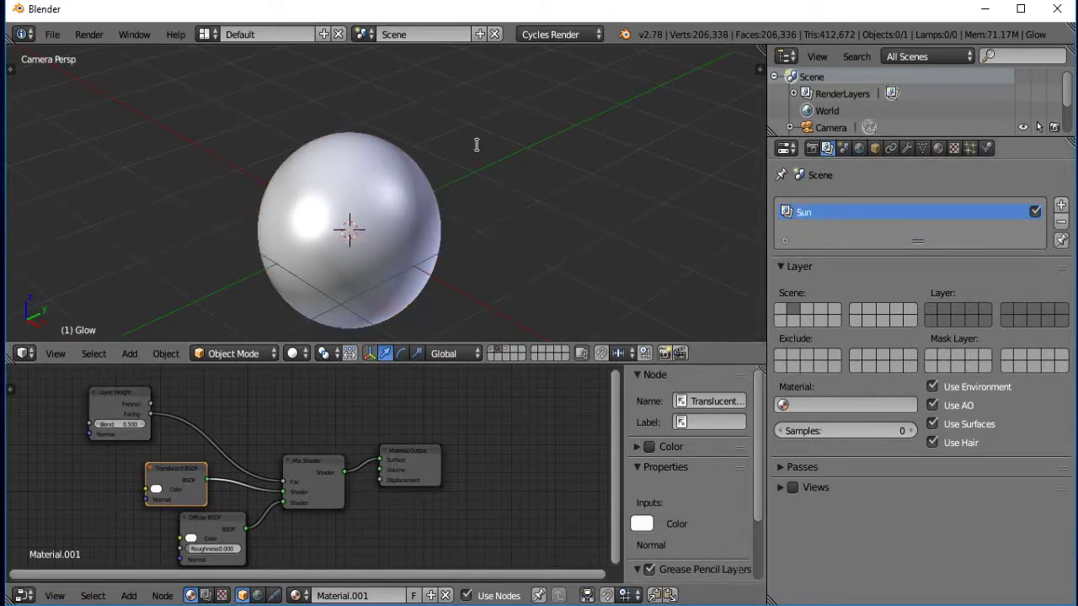
left_click(782, 312)
left_click(806, 307, "shift")
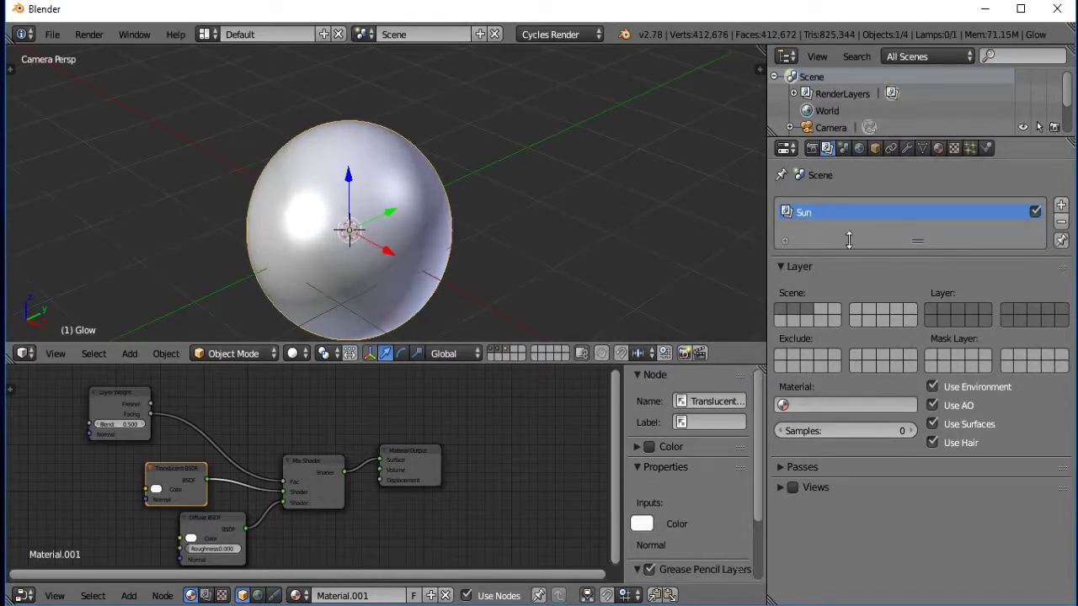
left_click(944, 309)
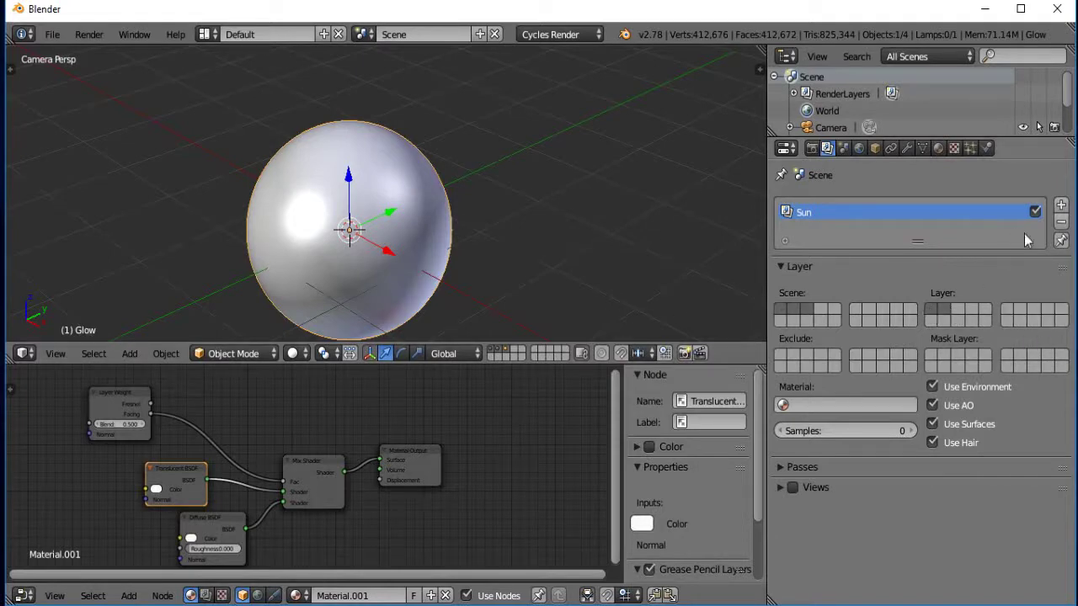
Step: Add a second render layer and name it Glow
left_click(1061, 207)
double_click(845, 230)
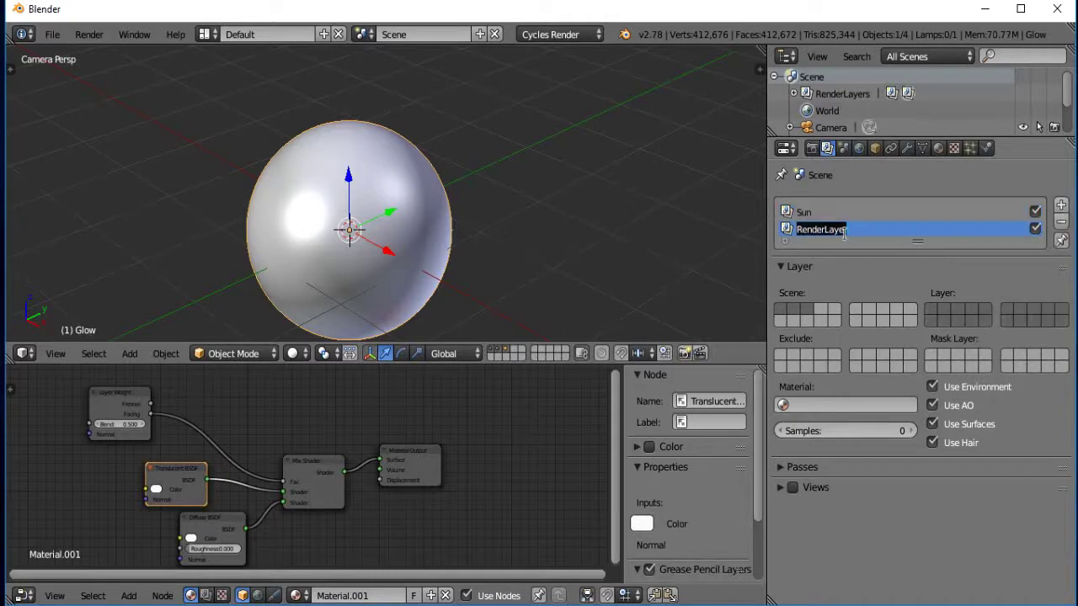
type("Glow")
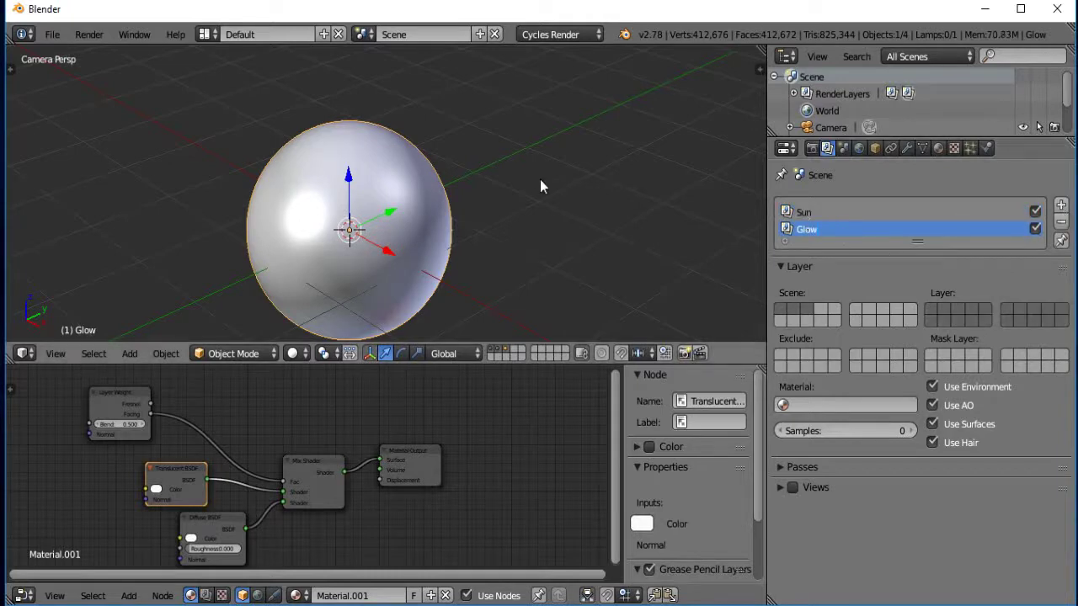
type("3")
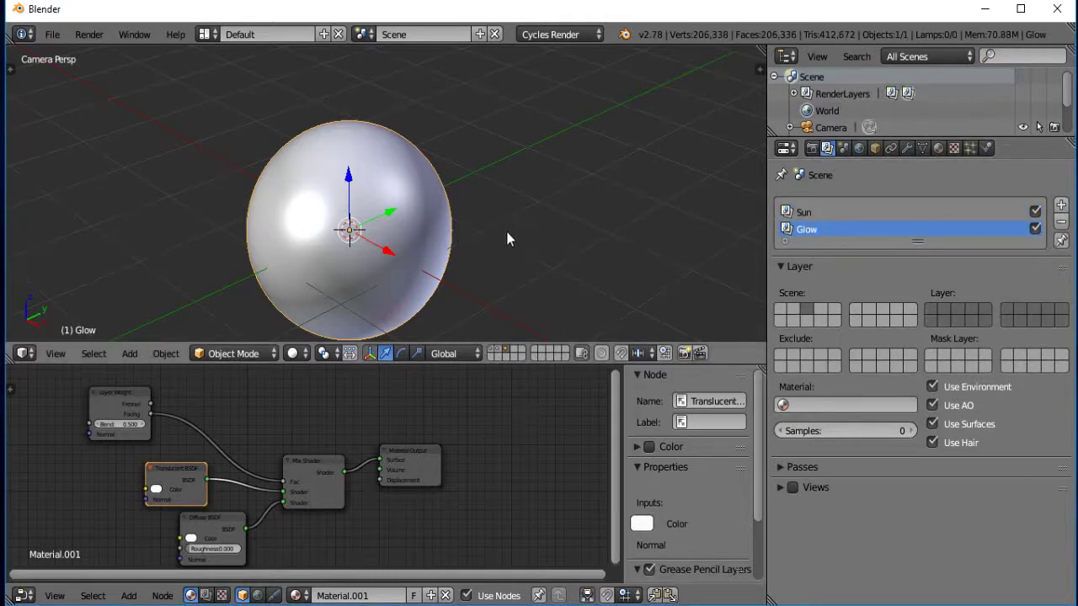
type("gyz")
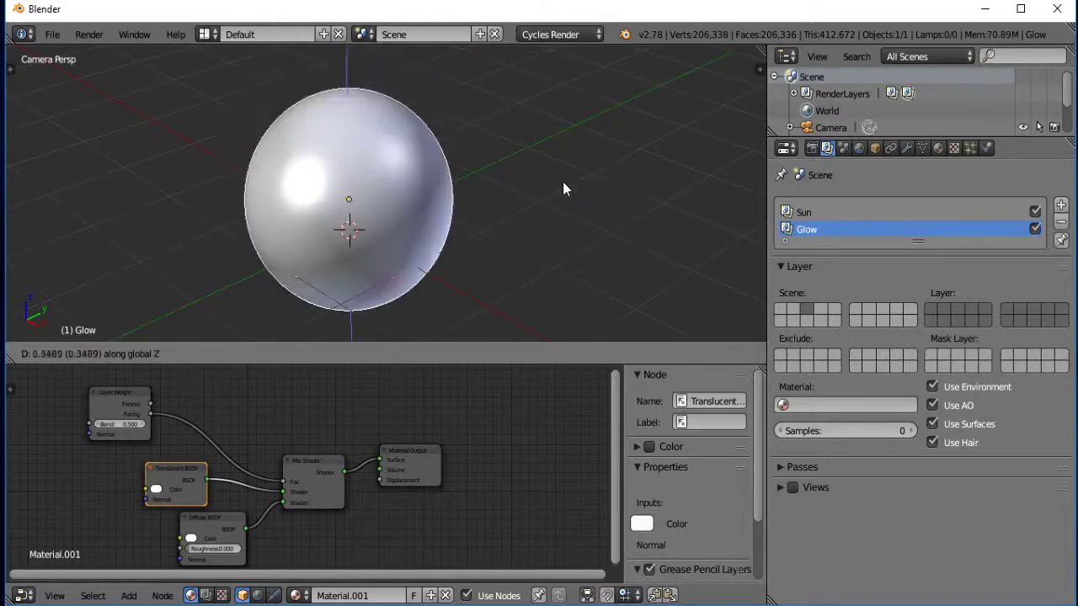
Step: Centre the Glow sphere on the world origin
left_click(563, 190)
key("ctrl+Up")
key("a")
scroll(600, 250, "up", 2)
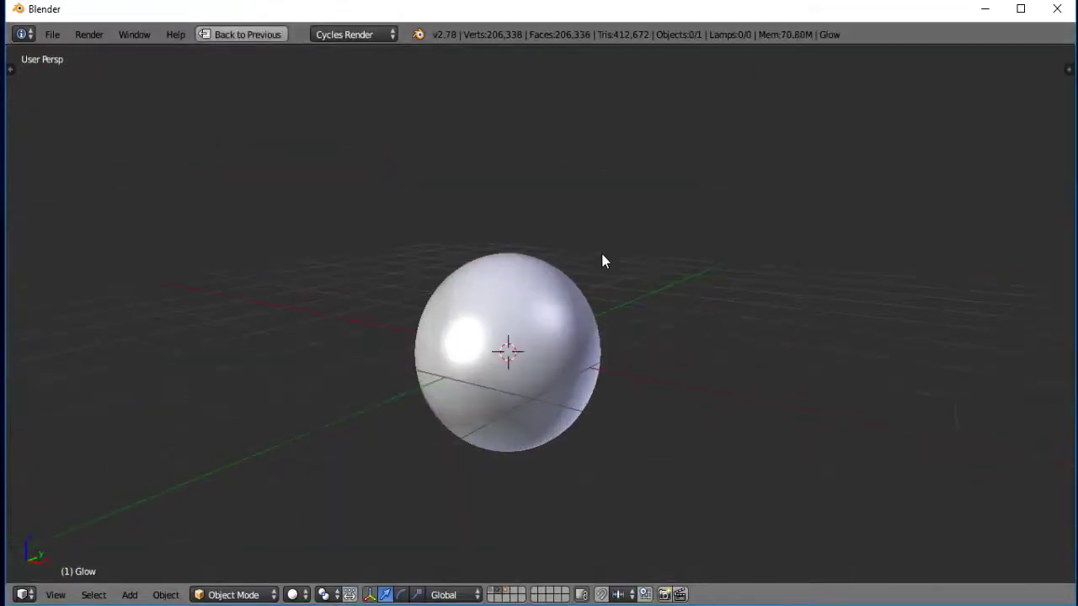
right_click(512, 355)
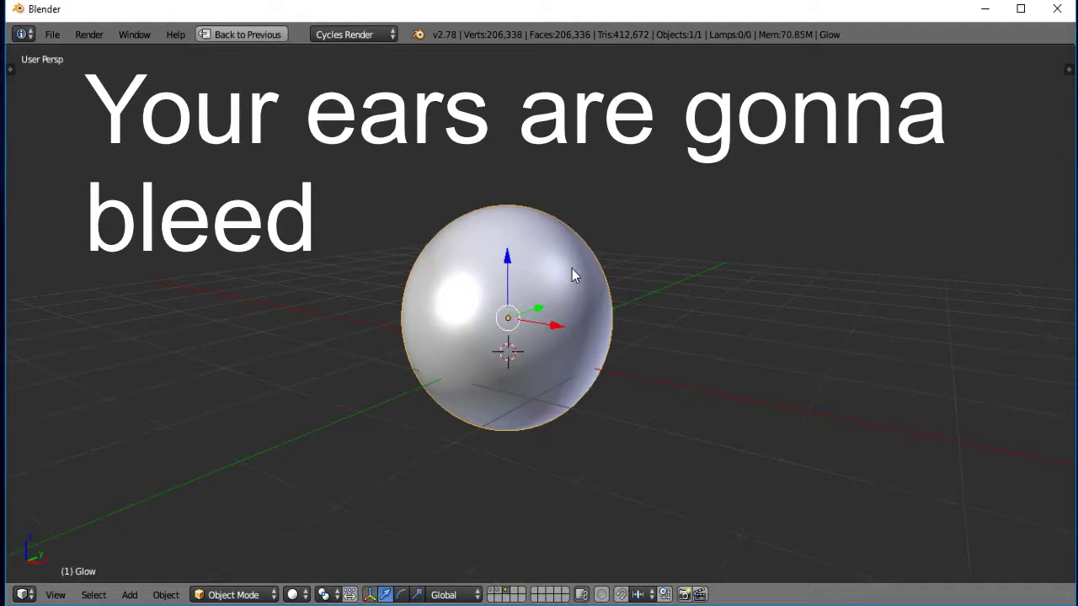
key("alt+g")
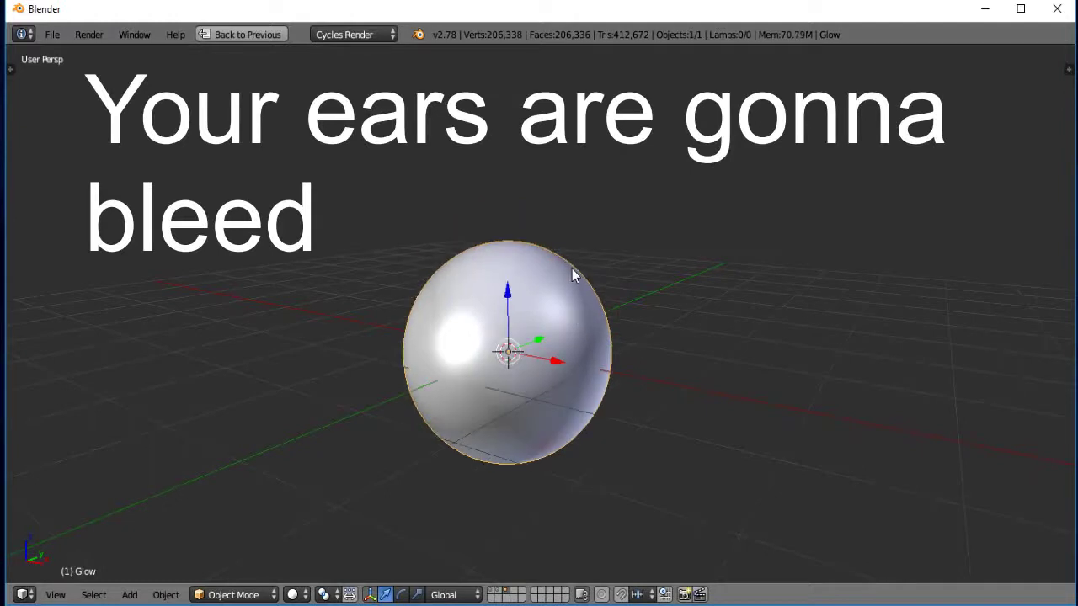
key("ctrl+z")
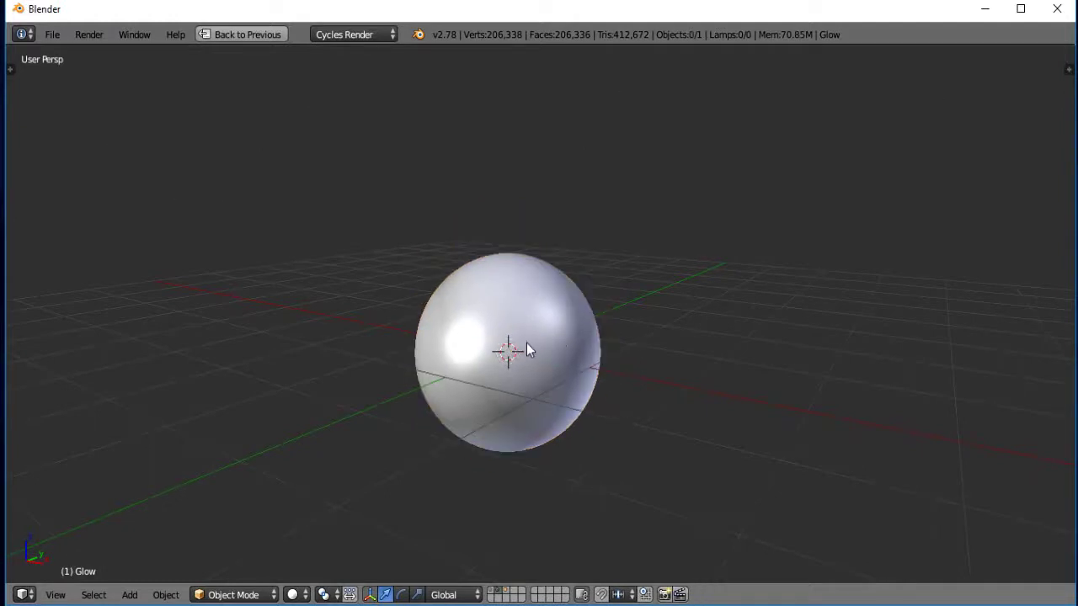
right_click(527, 344)
Step: Toggle the visible scene layers and set the Glow render layer to layers 1 and 3
key("ctrl+Up")
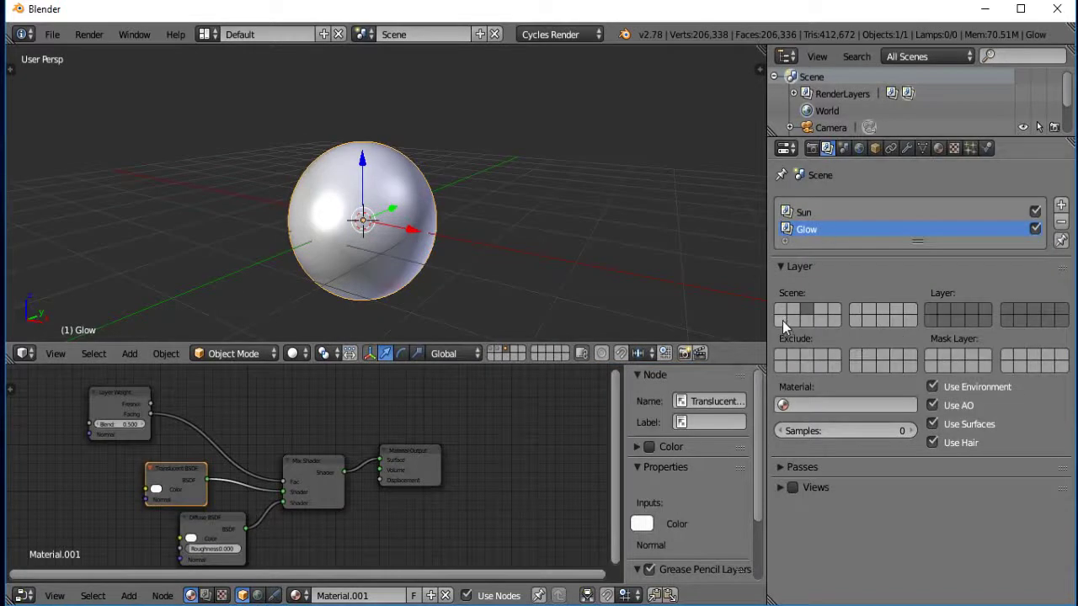
left_click(779, 314, "shift")
left_click(781, 314)
left_click(802, 314, "shift")
left_click(931, 310)
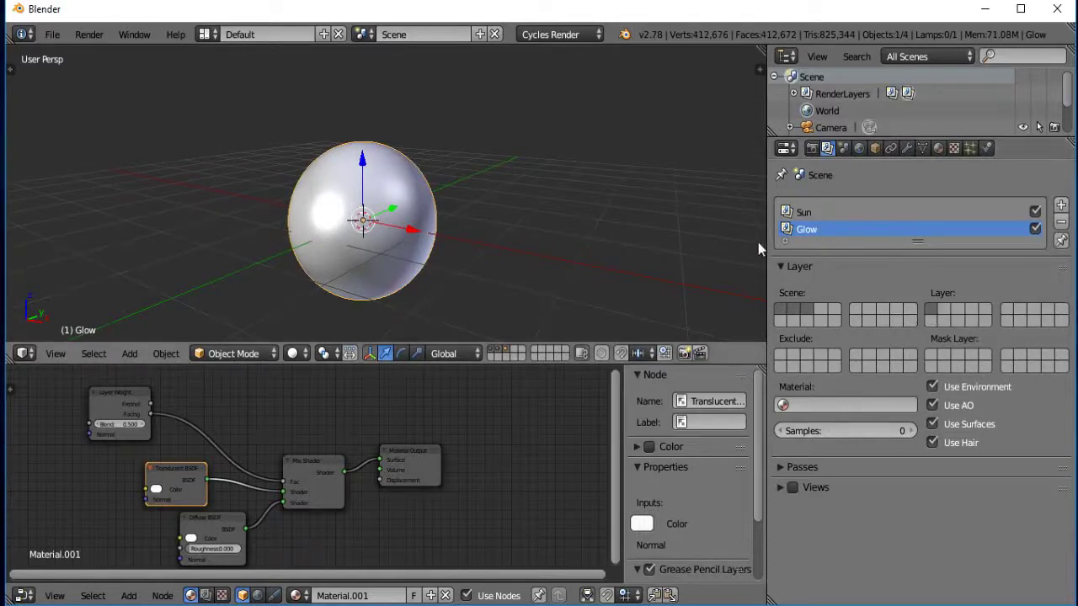
left_click(959, 311, "shift")
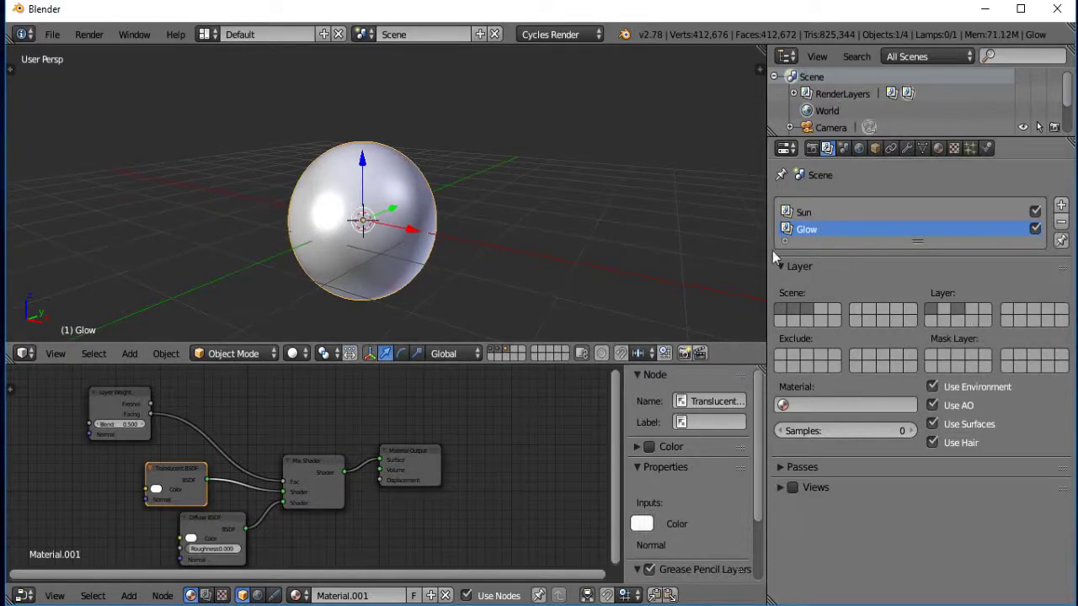
Step: Select the Sun sphere, switch between the Sun and Glow render layers, and maximize the viewport
key("2")
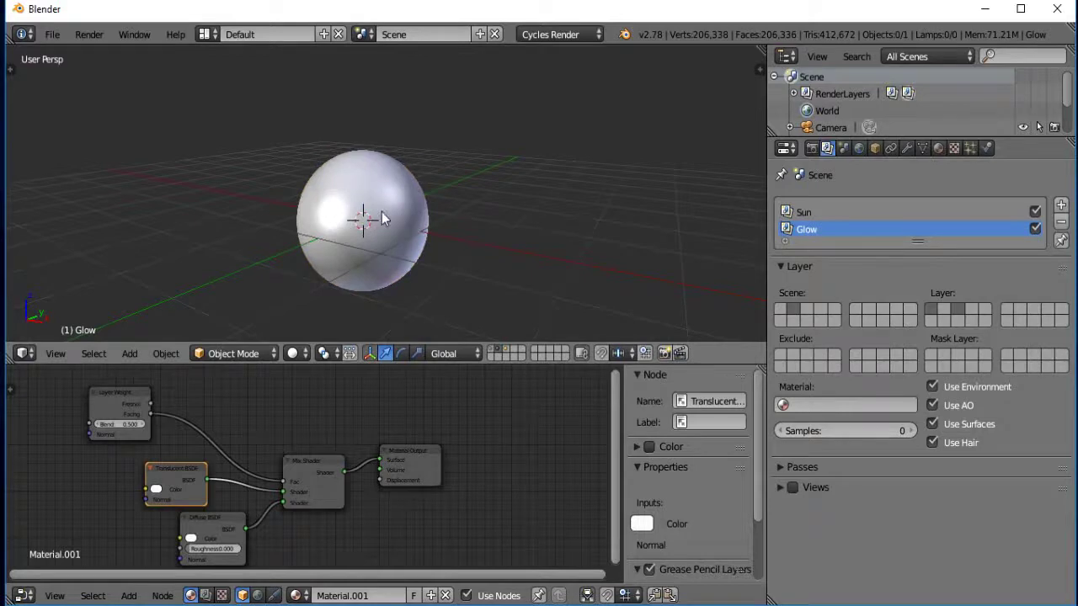
key("1")
left_click(804, 213)
left_click(815, 230)
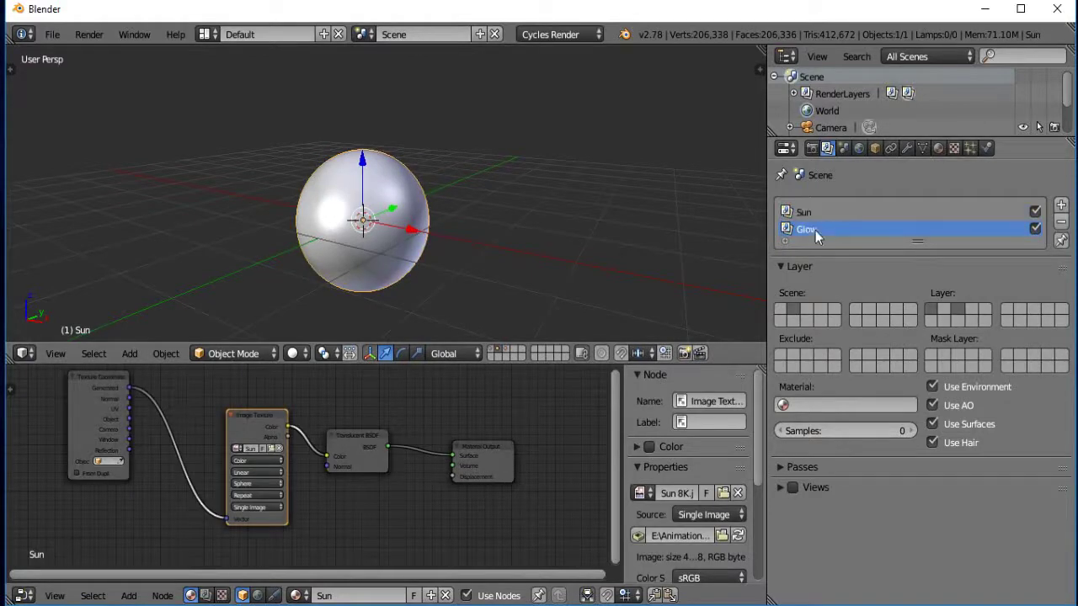
mouse_move(444, 191)
middle_mouse_down("ctrl")
mouse_move(343, 285)
mouse_move(225, 48)
middle_mouse_up("ctrl")
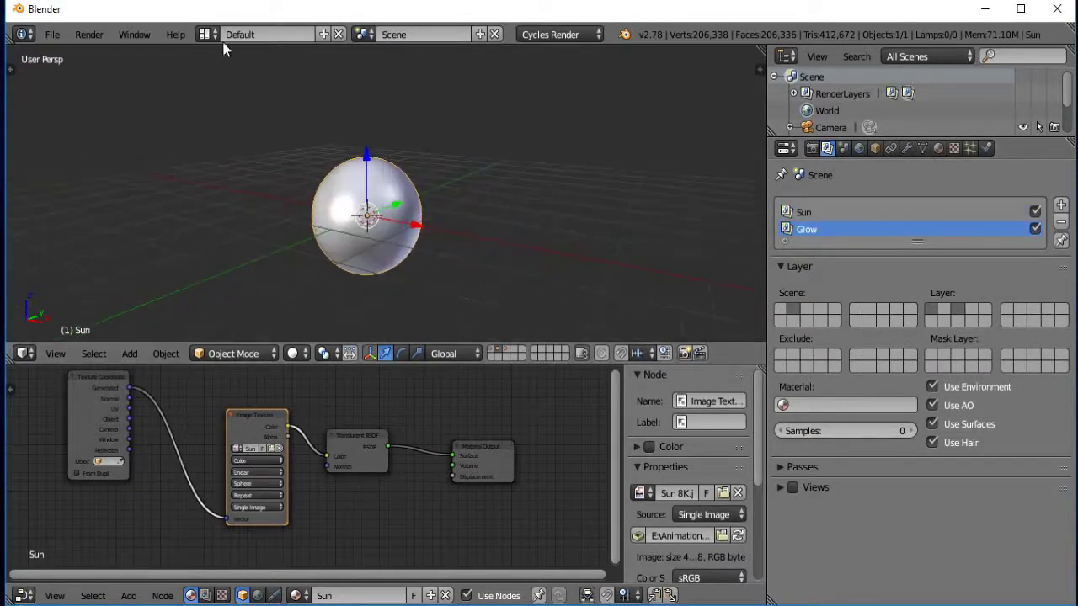
key("shift+space")
Step: Preview the scene through the camera in rendered shading, showing a dark red disc, then return to solid
key("KP_0")
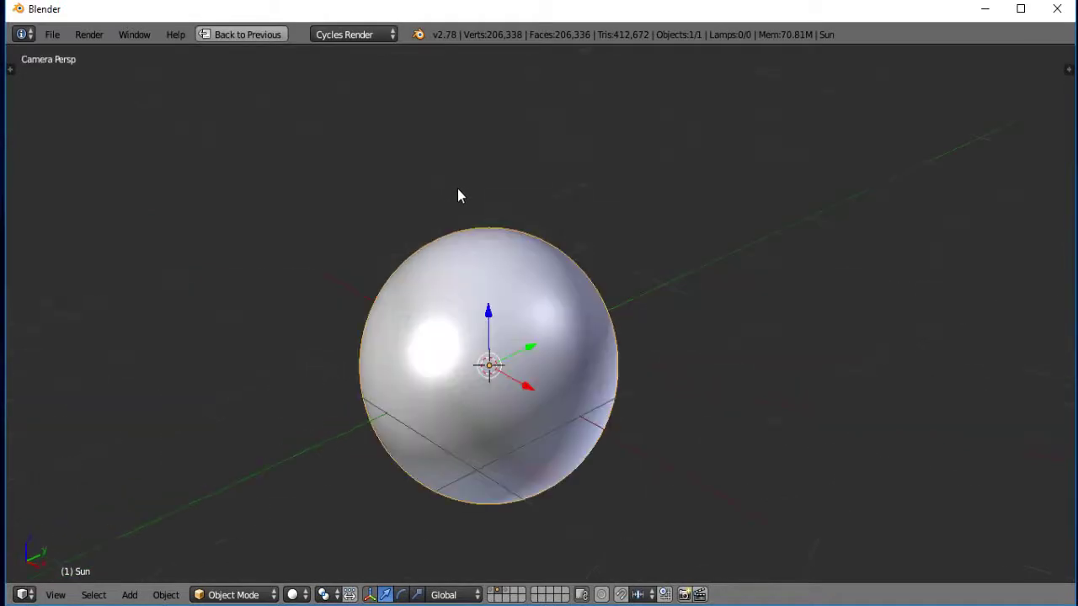
mouse_move(531, 291)
middle_mouse_down()
mouse_move(609, 301)
mouse_move(609, 244)
middle_mouse_up()
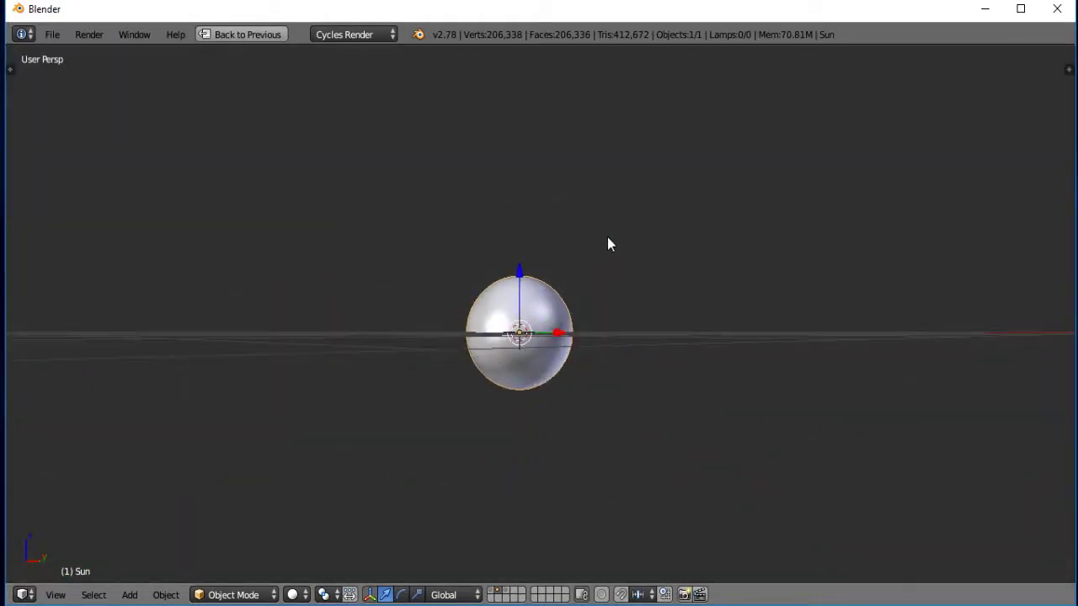
key("KP_0")
key("shift+z")
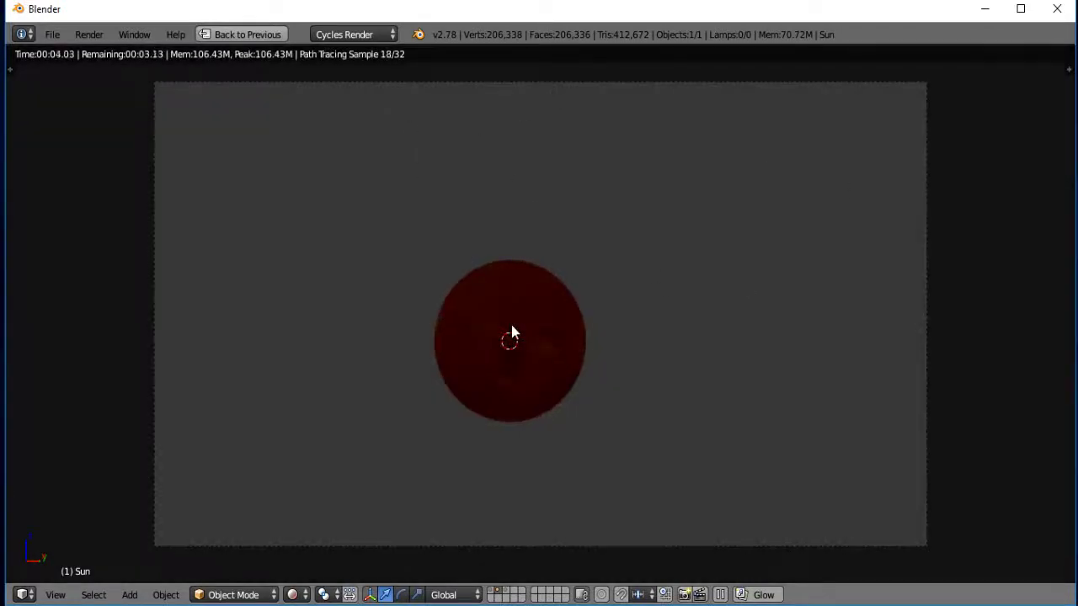
scroll(511, 325, "up", 2)
scroll(507, 320, "up", 2)
scroll(504, 332, "down", 1)
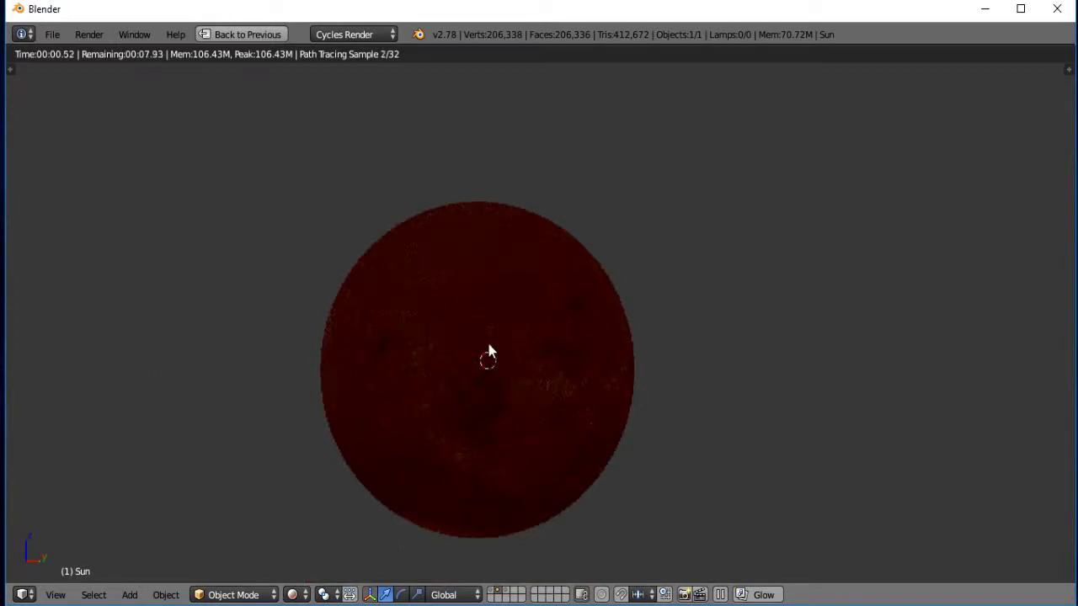
scroll(486, 351, "down", 1)
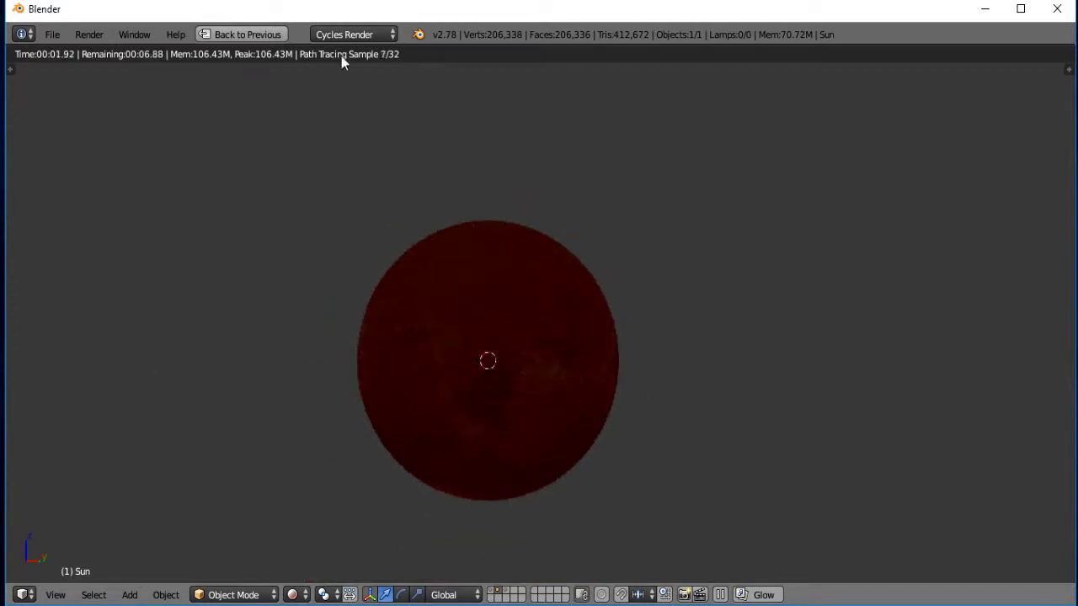
key("shift+z")
Step: View the Glow scene through the camera and fit the whole camera frame
mouse_move(543, 270)
middle_mouse_down()
mouse_move(253, 306)
mouse_move(343, 339)
mouse_move(505, 350)
middle_mouse_up()
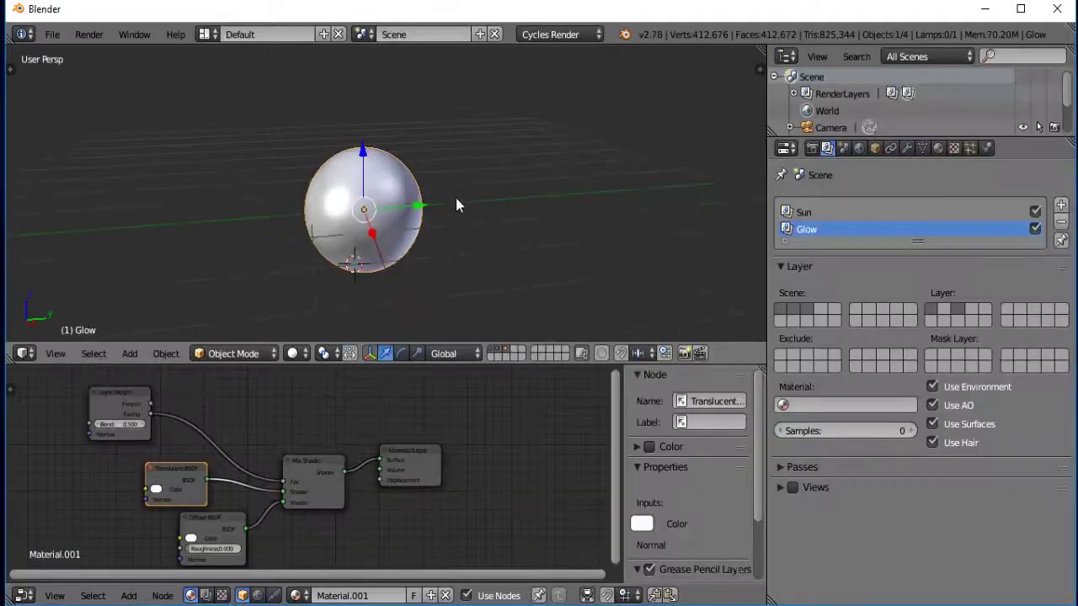
key("KP_0")
key("ctrl+Up")
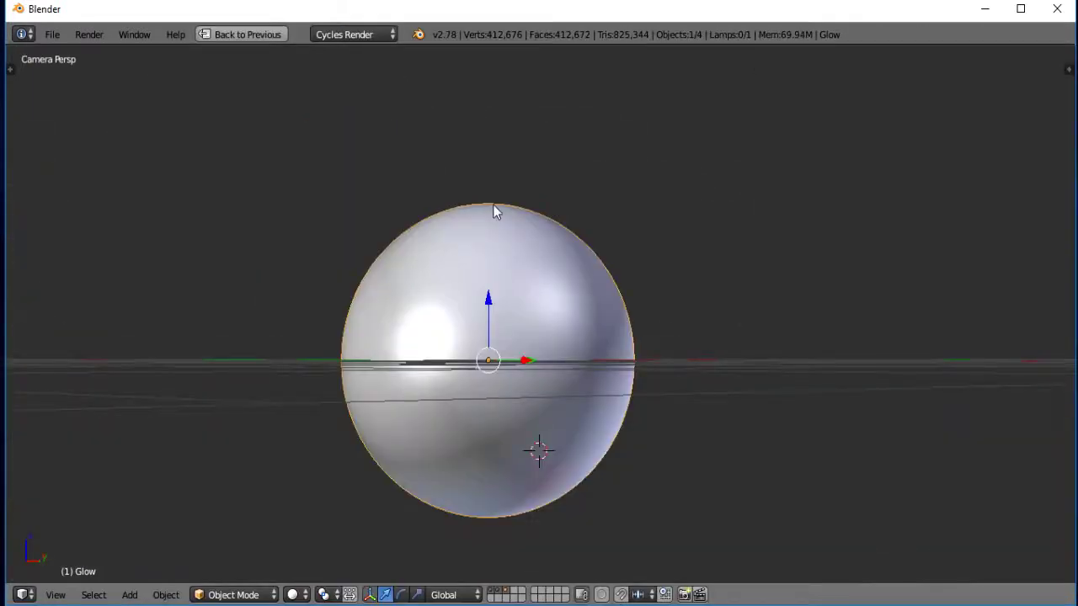
key("Home")
Step: Set the render resolution to 1280 × 720 px
key("ctrl+Up")
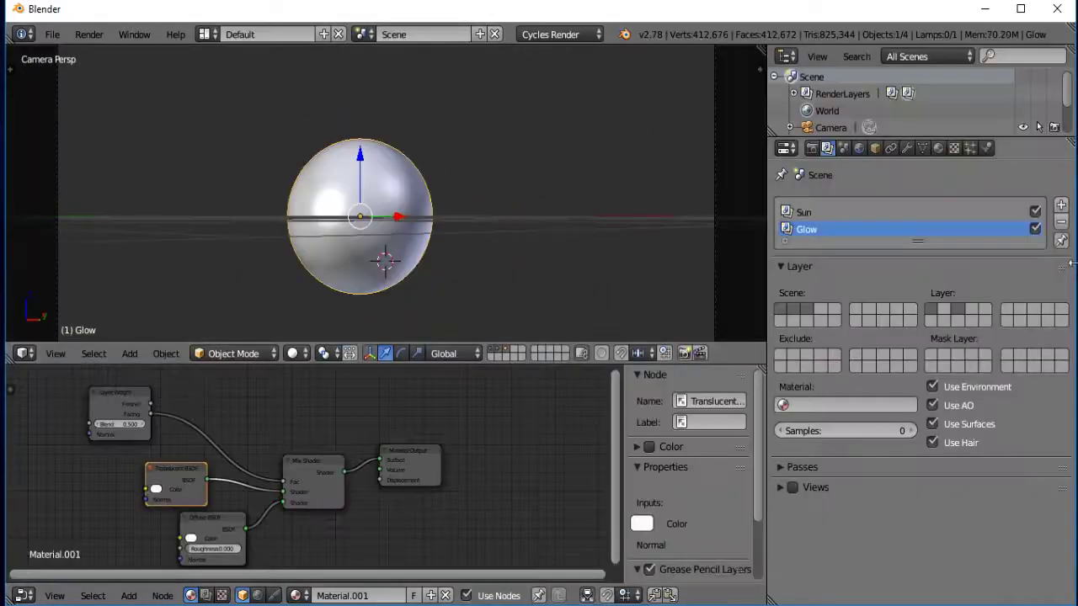
left_click(810, 148)
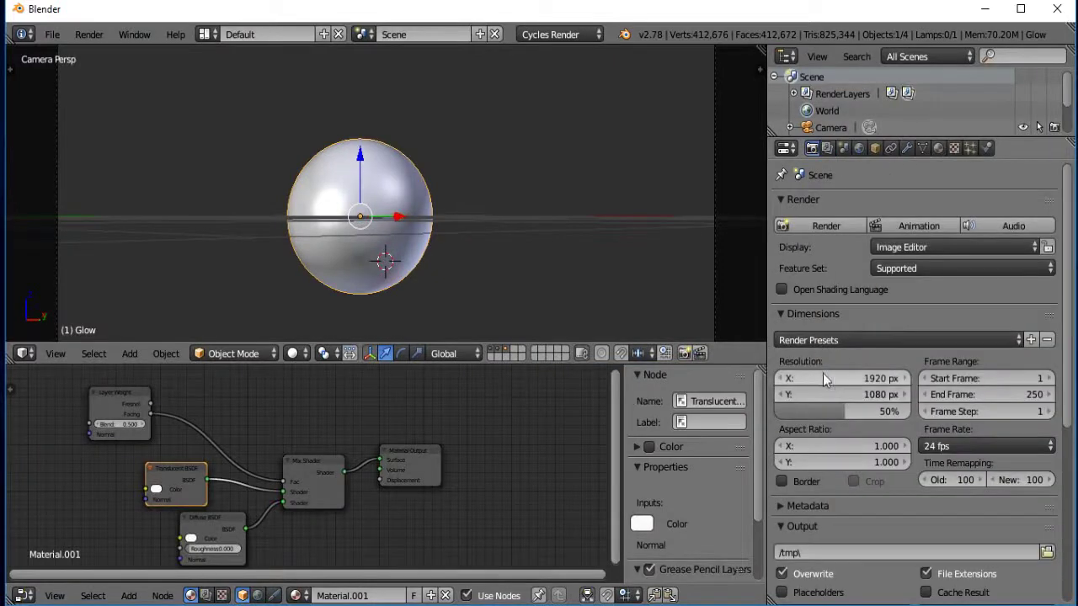
left_click(829, 378)
type("1280")
key("Tab")
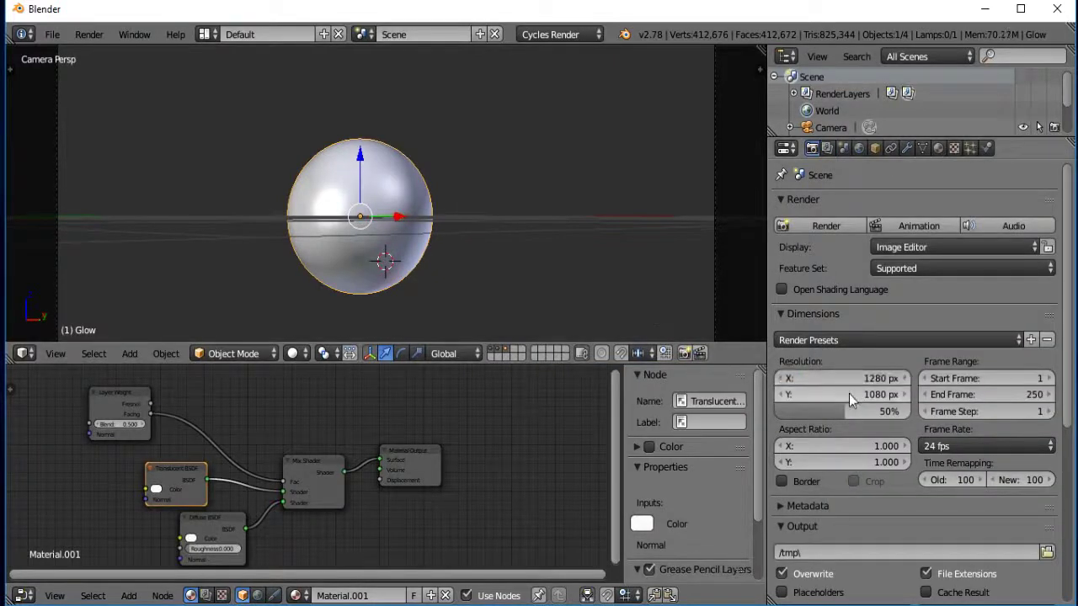
type("720")
key("Return")
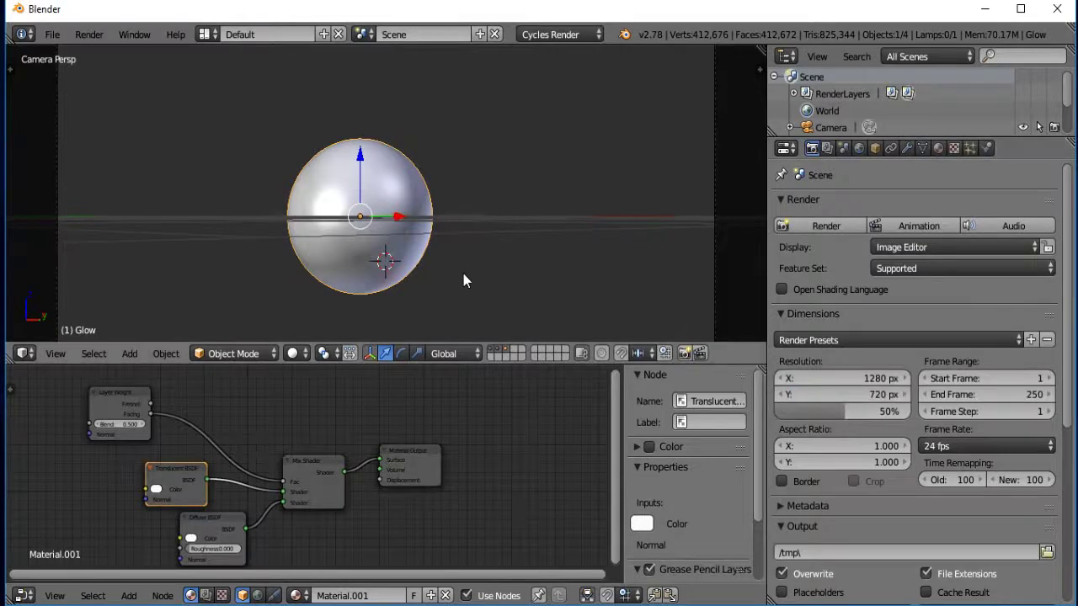
Step: Render the frame with F12 and switch the result between the Glow and Sun layers
key("F12")
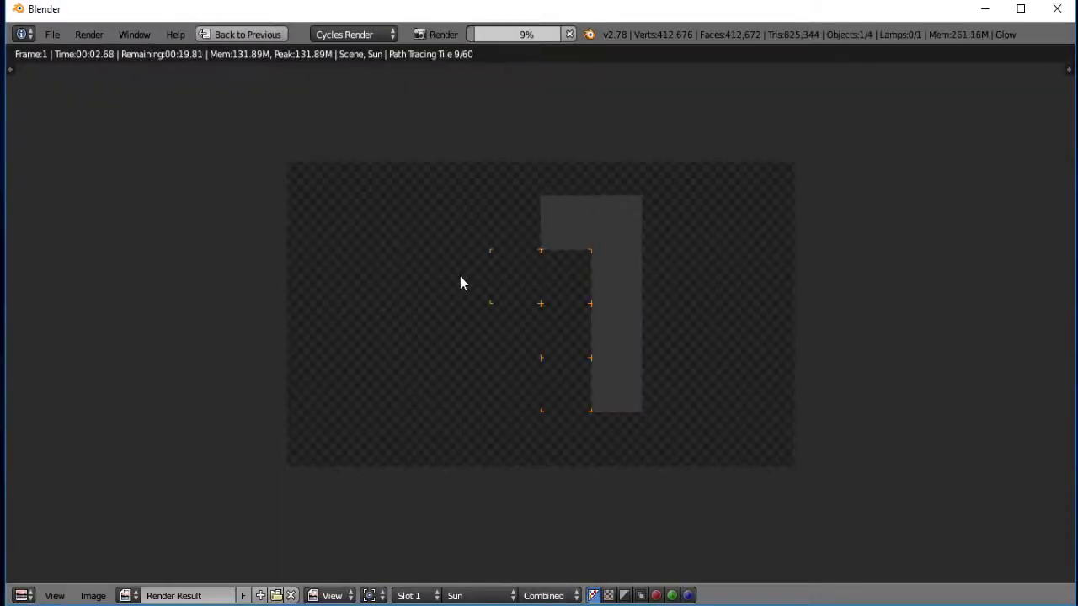
scroll(460, 282, "up", 4)
scroll(462, 281, "down", 3)
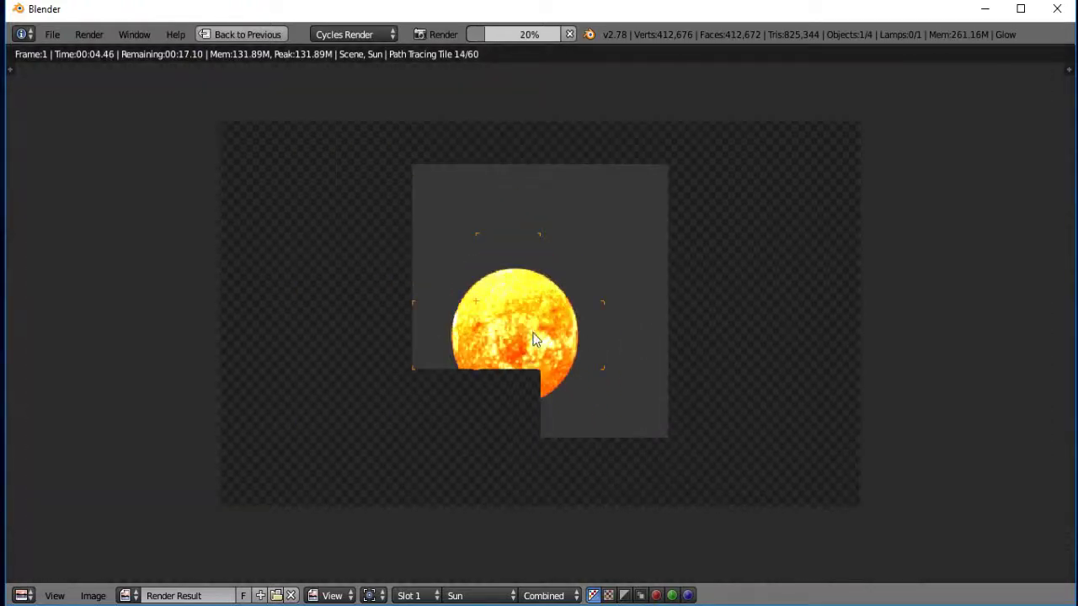
left_click(472, 595)
left_click(472, 559)
left_click(480, 594)
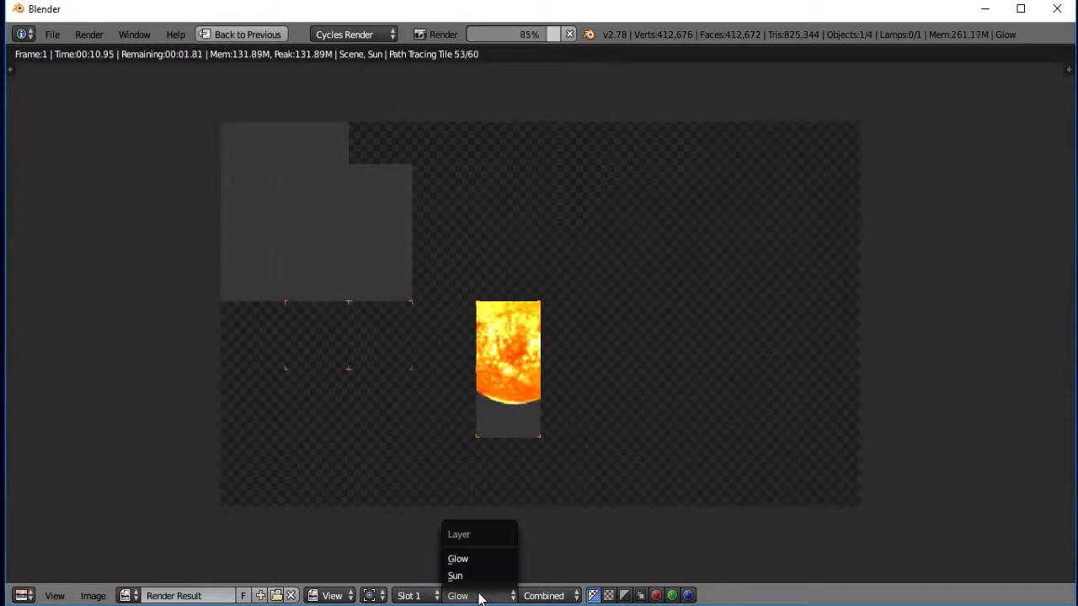
left_click(478, 576)
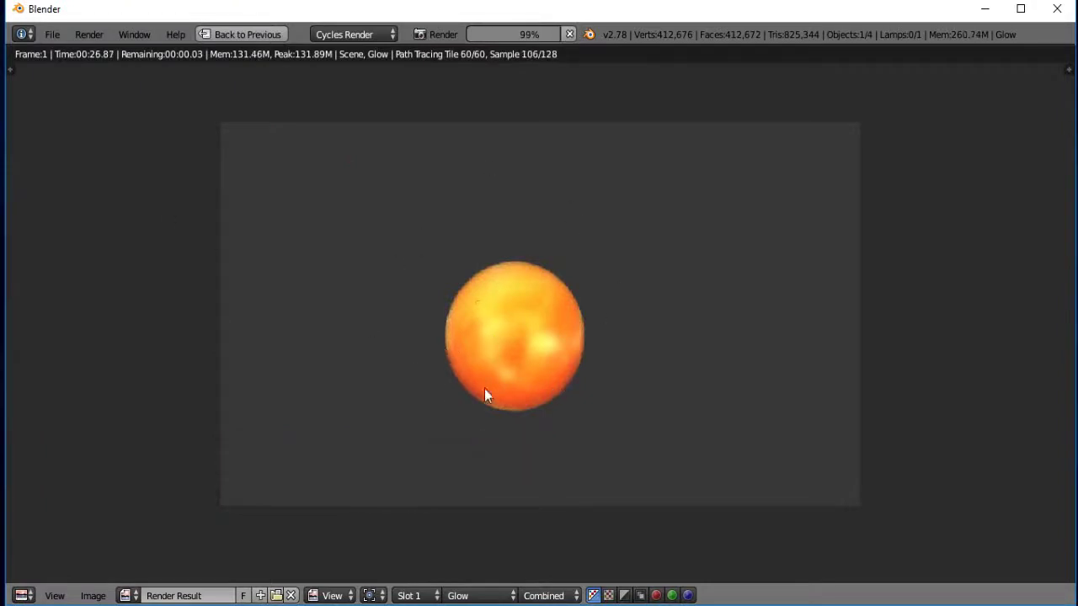
Step: Inspect the render passes and compare the Glow and Sun layer results again
scroll(477, 595, "down", 1, "ctrl")
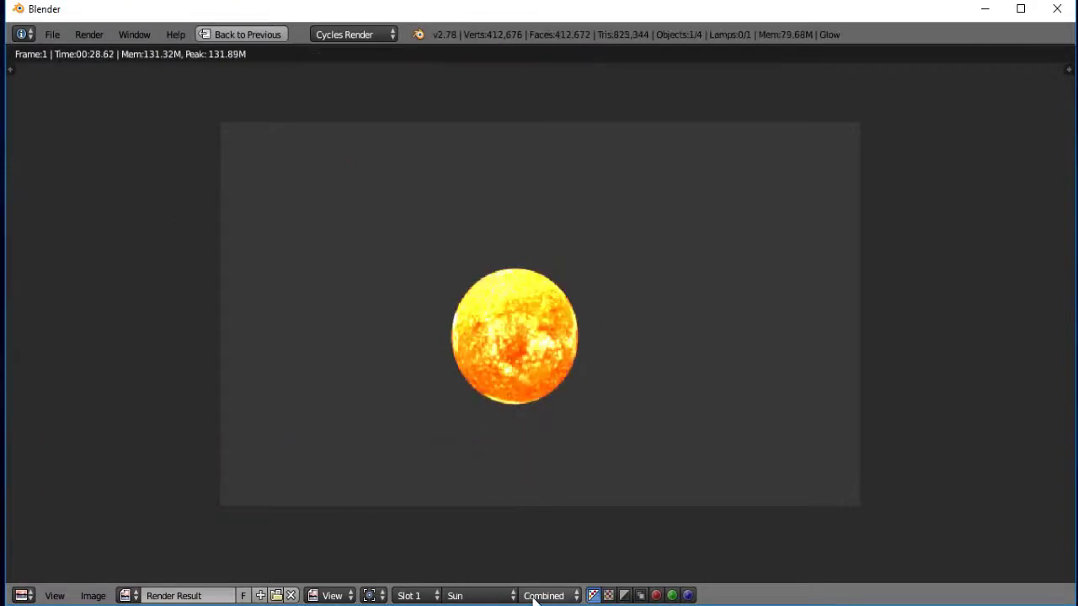
scroll(422, 295, "up", 5)
scroll(471, 379, "up", 1)
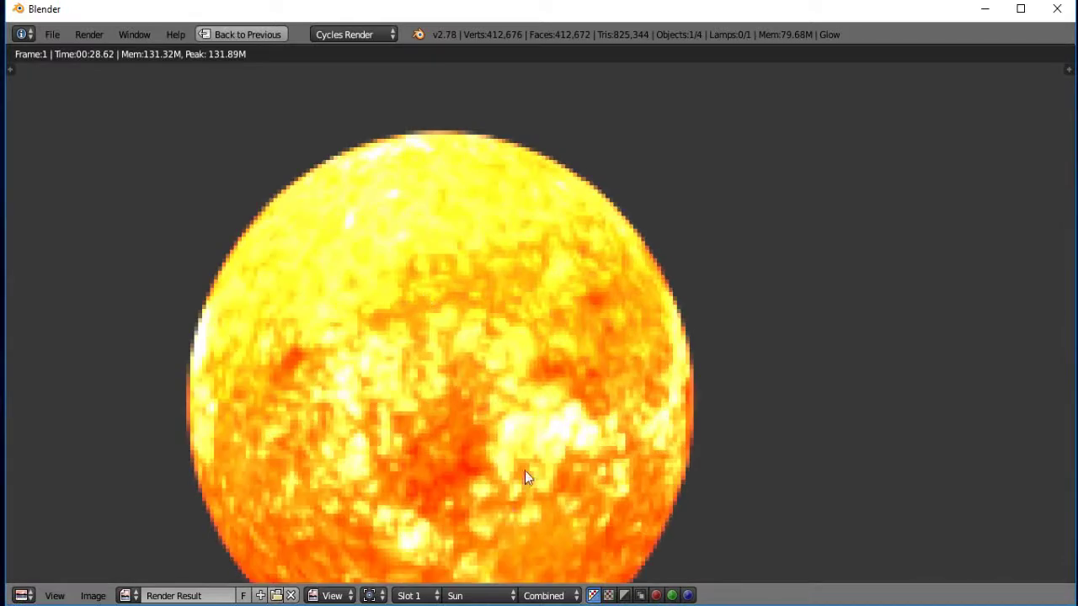
scroll(524, 471, "down", 3)
left_click(543, 596)
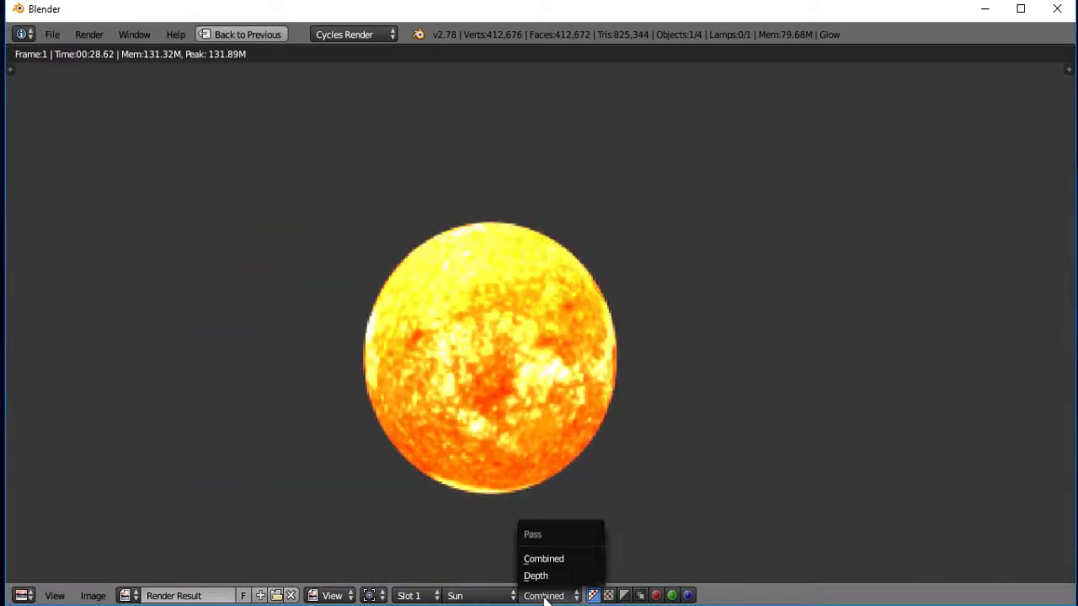
left_click(472, 596)
left_click(480, 560)
left_click(459, 595)
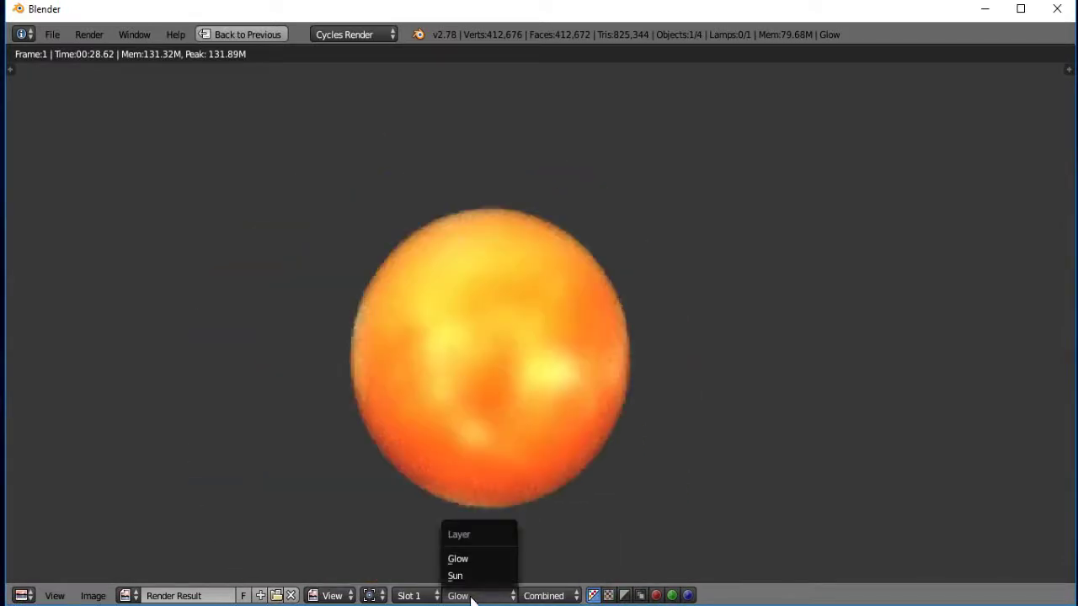
left_click(459, 575)
key("ctrl+Up")
Step: Darken the World background colour to black and render the glowing sun against it with F12
left_click(937, 147)
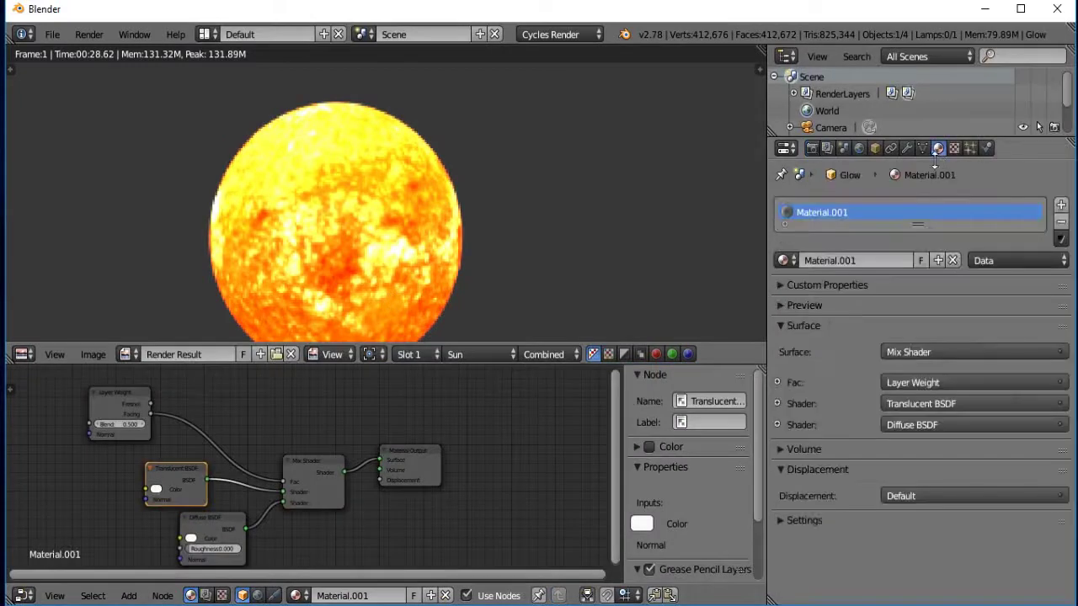
left_click(858, 148)
key("ctrl+Right")
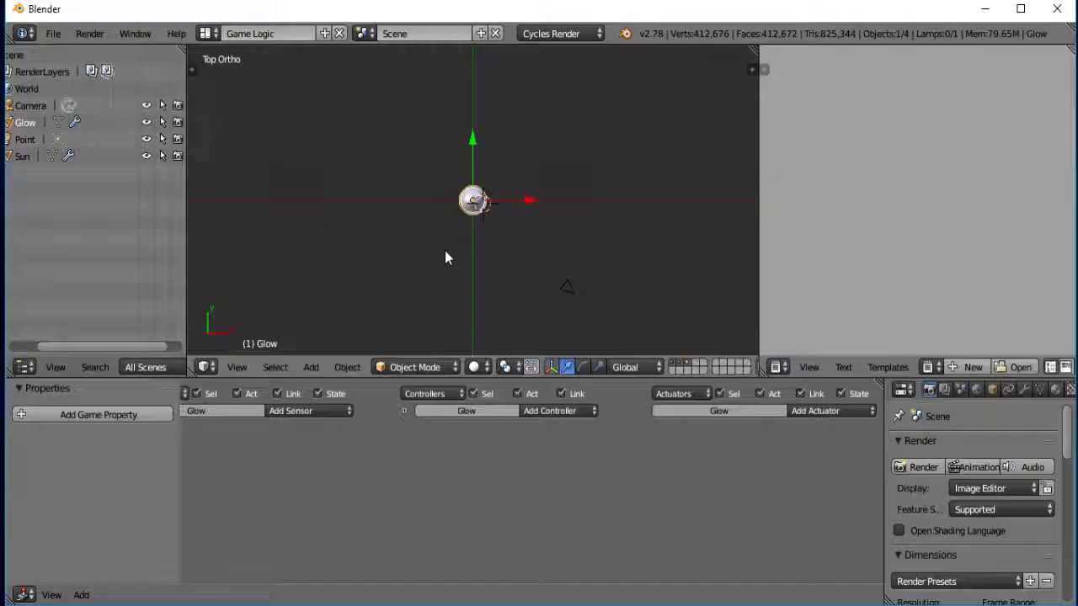
key("ctrl+Left")
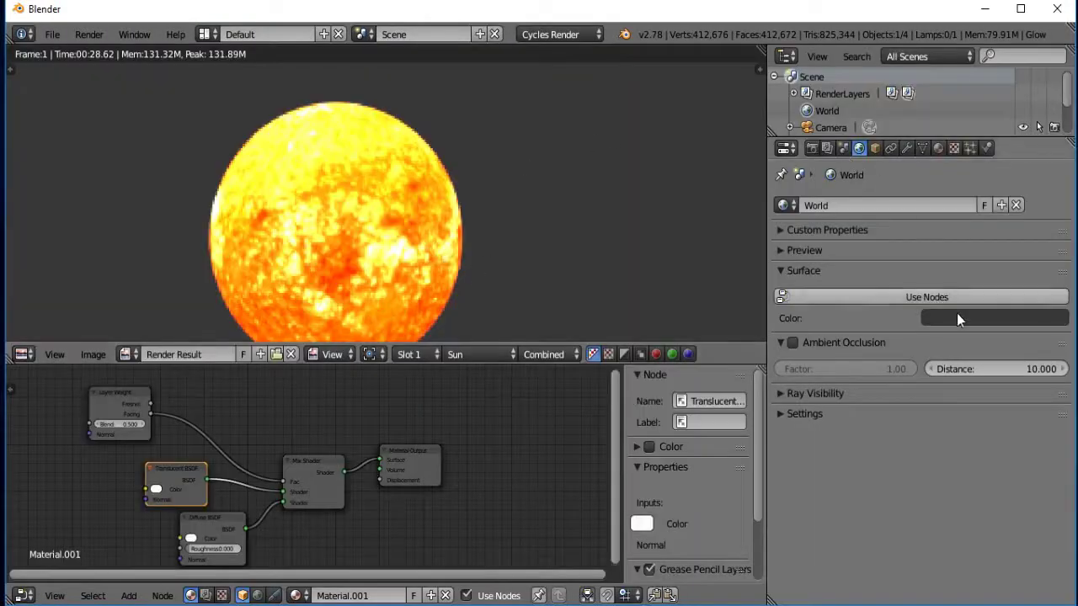
left_click(953, 318)
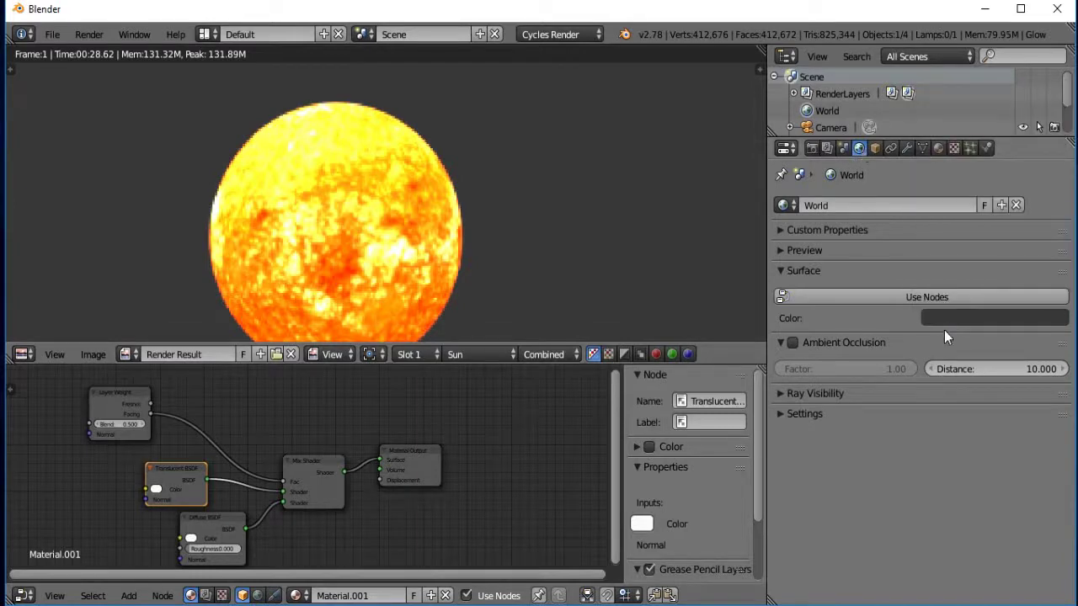
left_click(947, 320)
left_click_drag(1061, 179, 1059, 186)
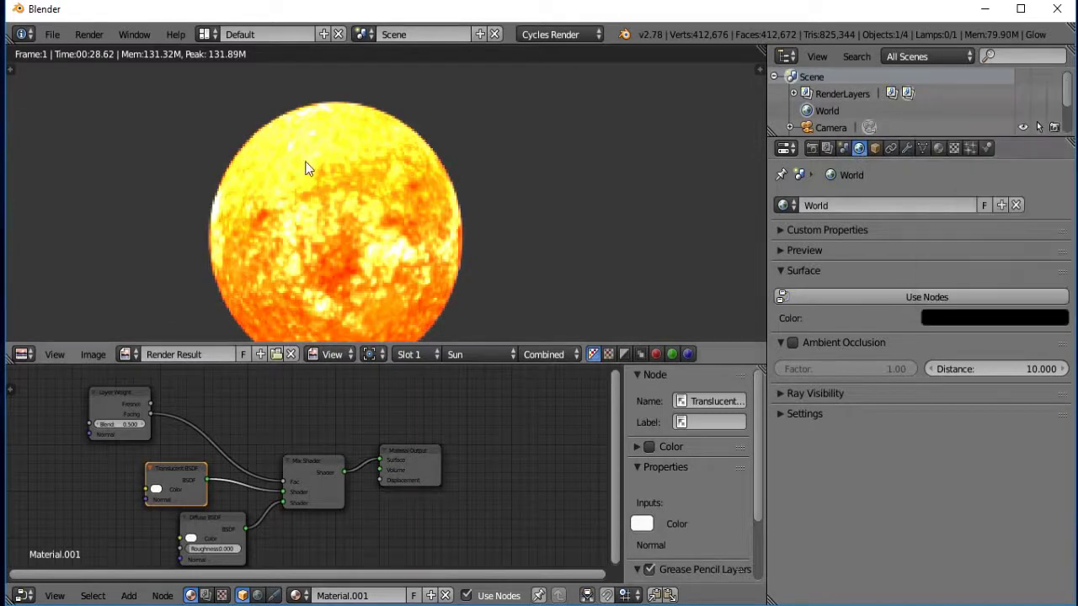
key("F12")
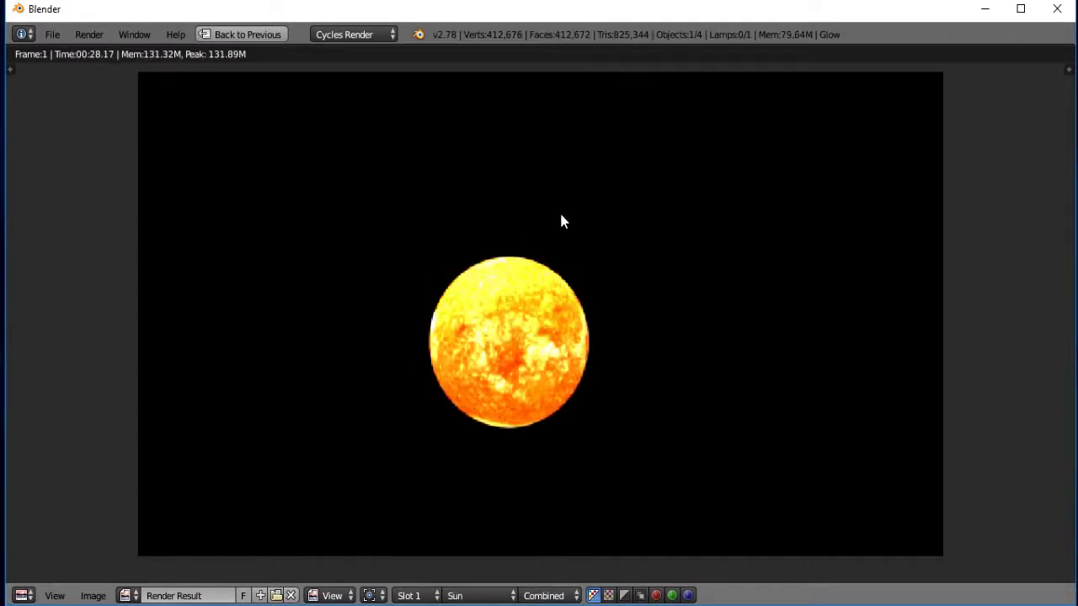
key("Escape")
Step: Switch to the Compositing layout, enable compositing nodes and show the render backdrop
left_click(205, 33)
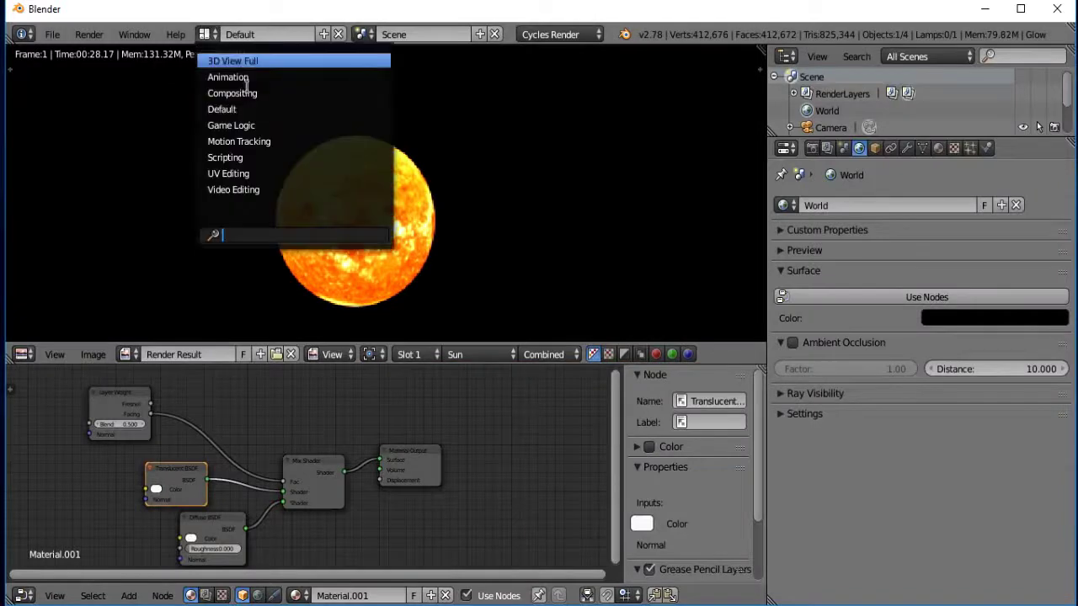
left_click(229, 91)
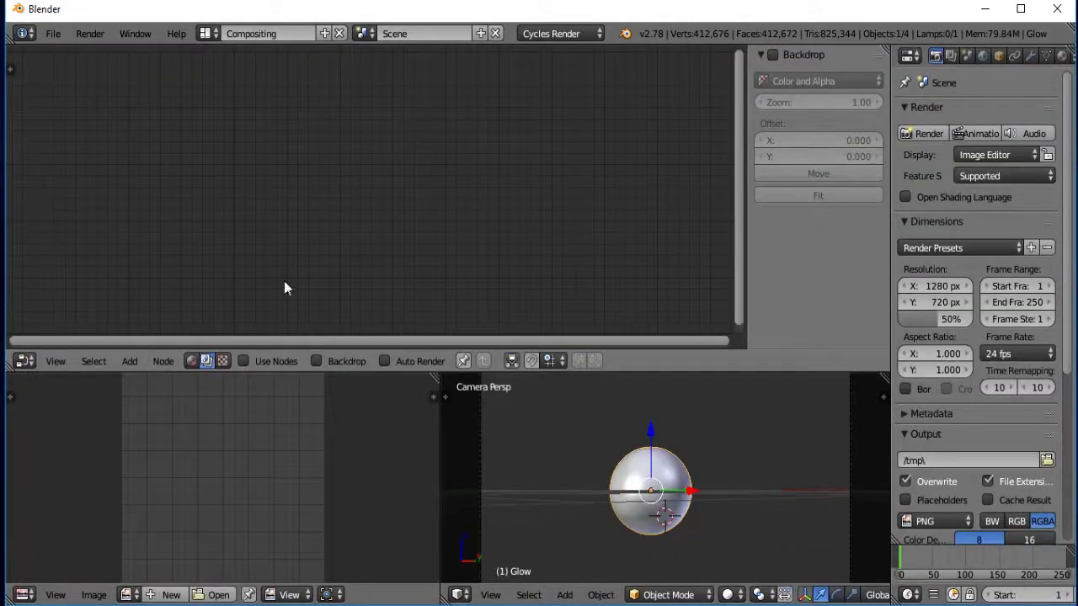
left_click(255, 364)
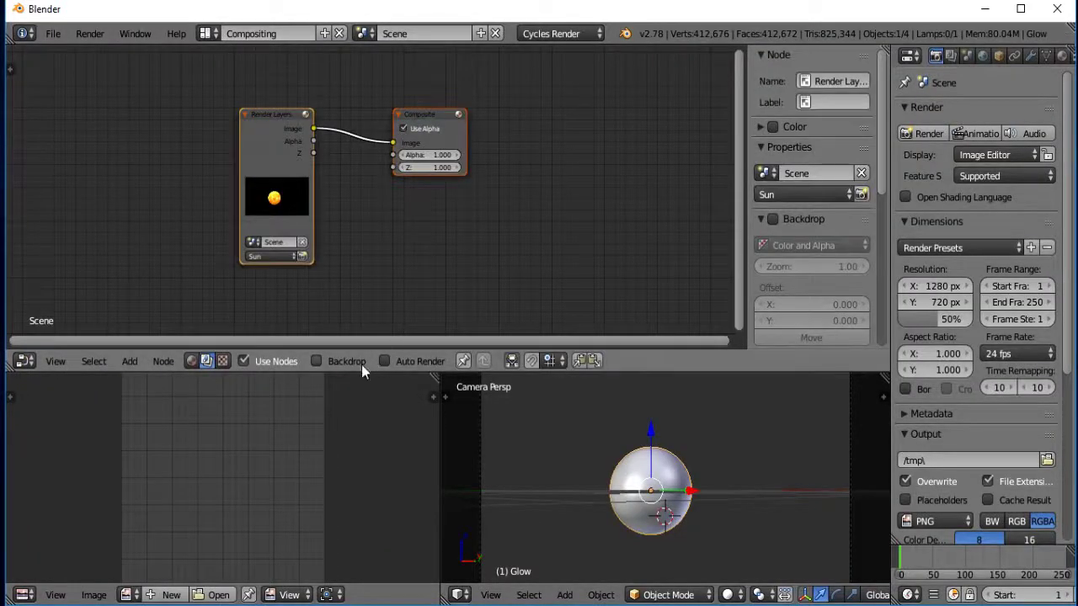
left_click(336, 360)
Step: Add a Viewer node and arrange the Render Layers, Composite and Viewer nodes in the maximized editor
key("ctrl+space")
left_click_drag(522, 218, 749, 236)
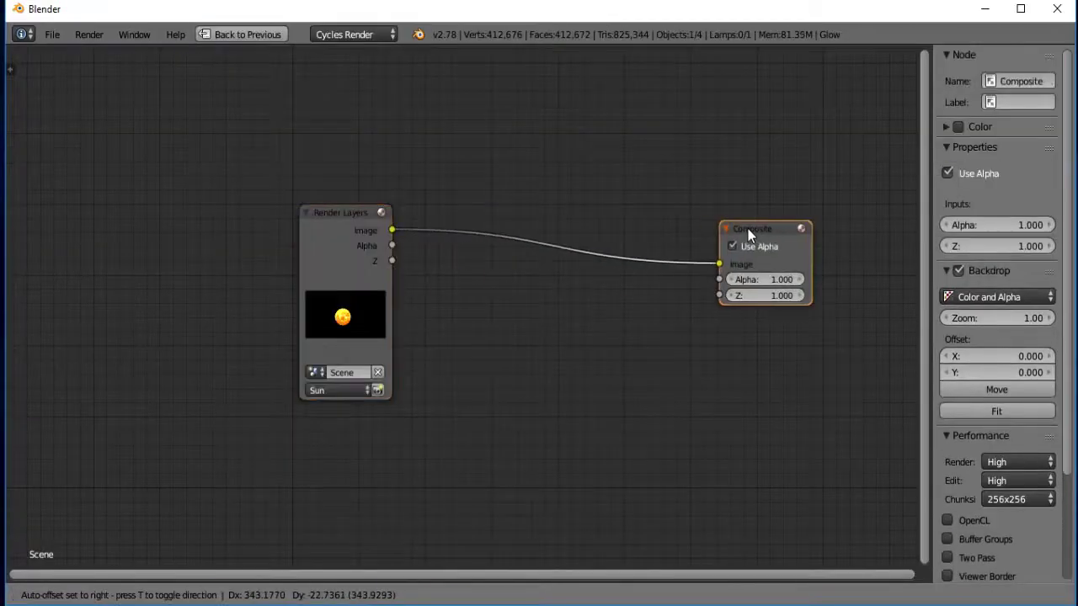
left_click(344, 216, "ctrl+shift")
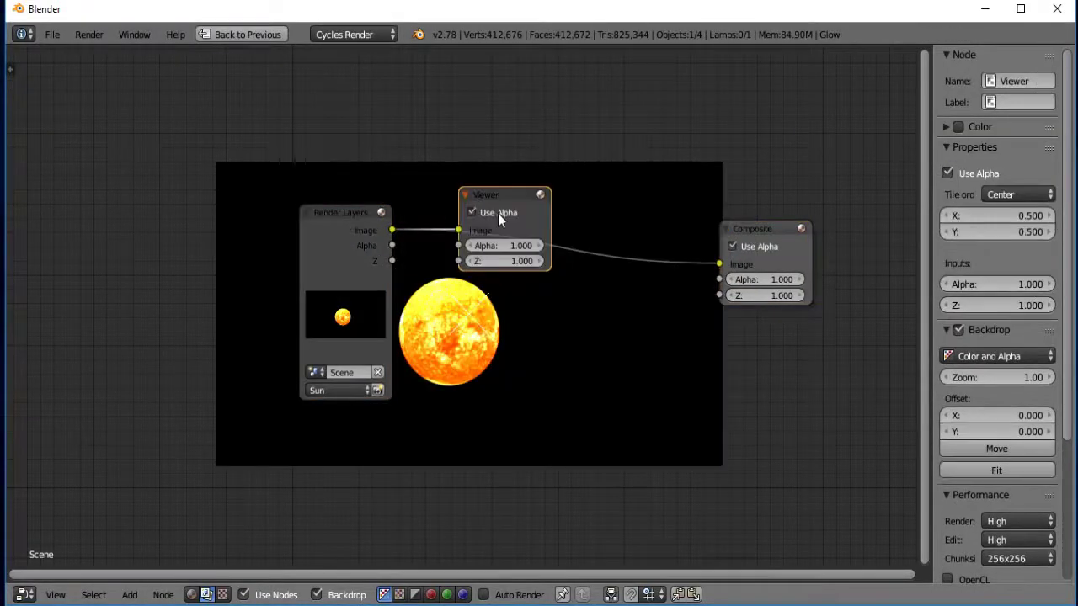
left_click_drag(487, 196, 814, 381)
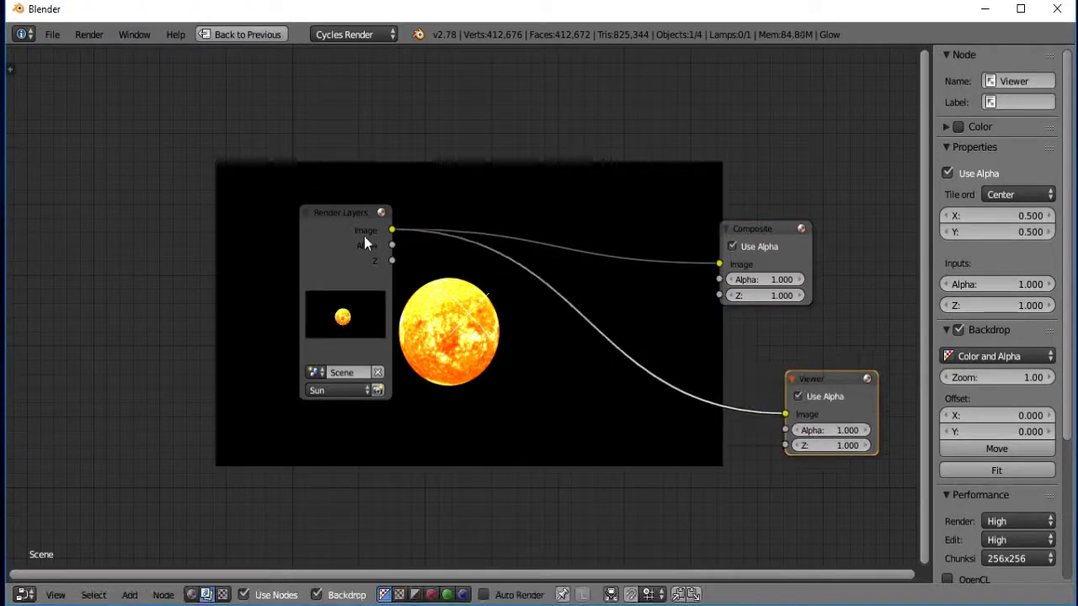
left_click_drag(364, 236, 221, 207)
left_click_drag(752, 233, 811, 178)
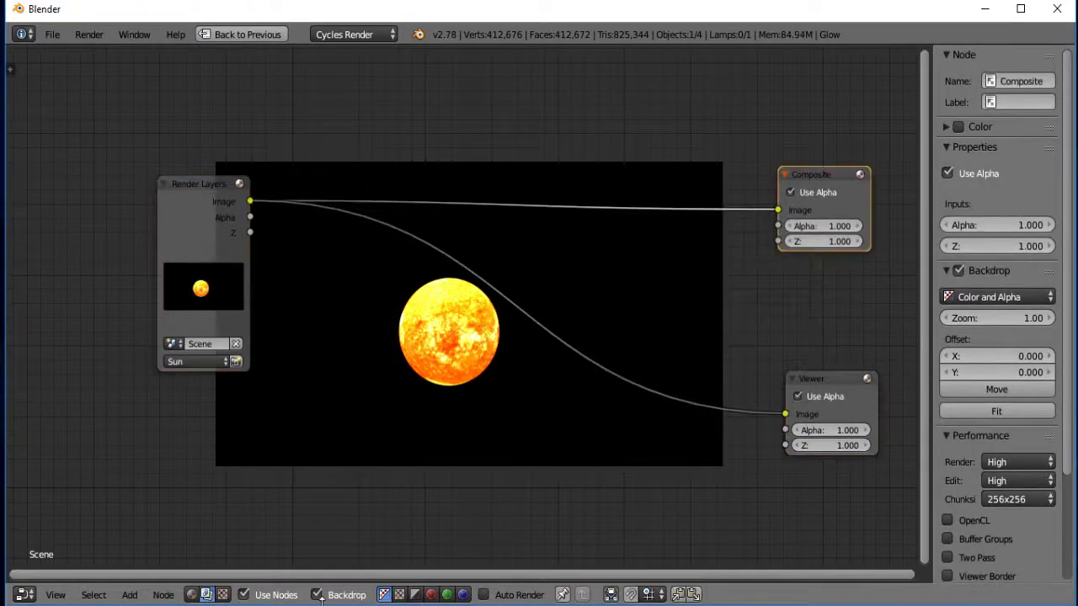
left_click(335, 592)
left_click(328, 596)
left_click_drag(189, 222, 195, 167)
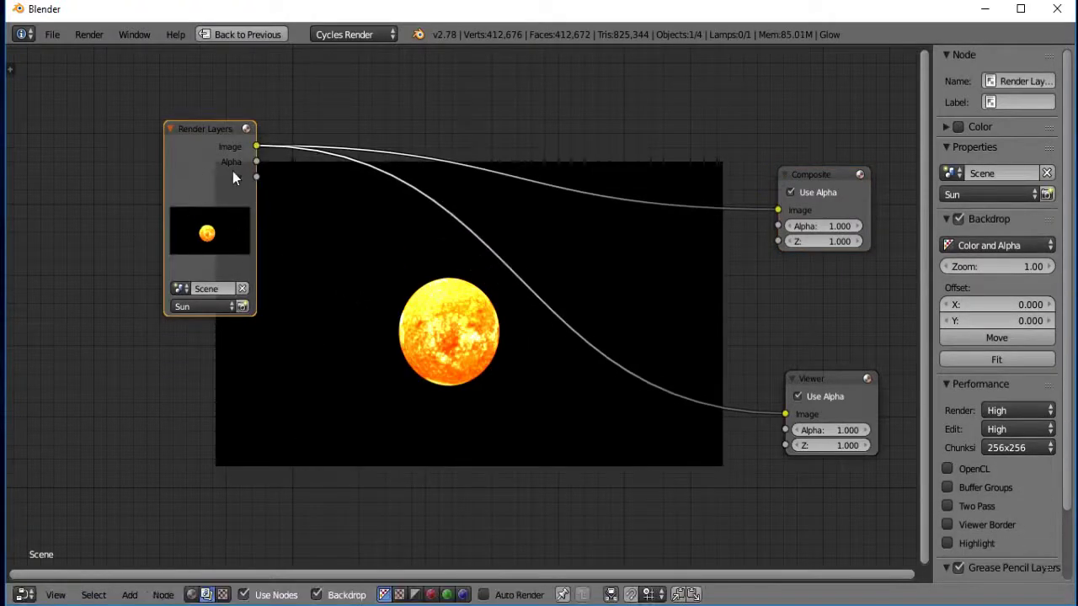
Step: Duplicate the Render Layers node below the original and set the copy to the Glow layer
key("shift+d")
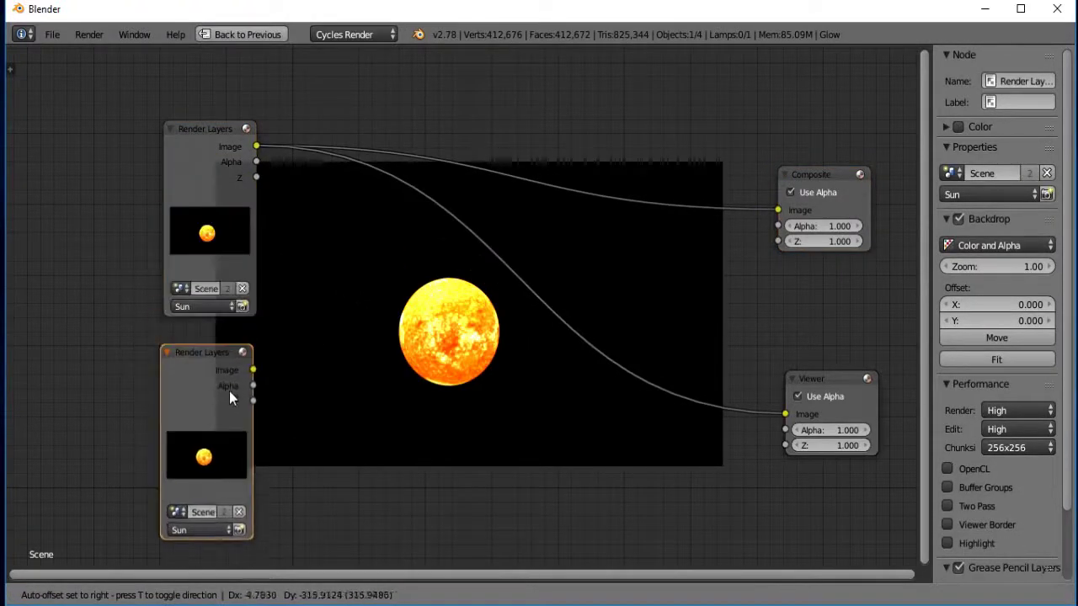
left_click(211, 539)
left_click(191, 523)
left_click(197, 493)
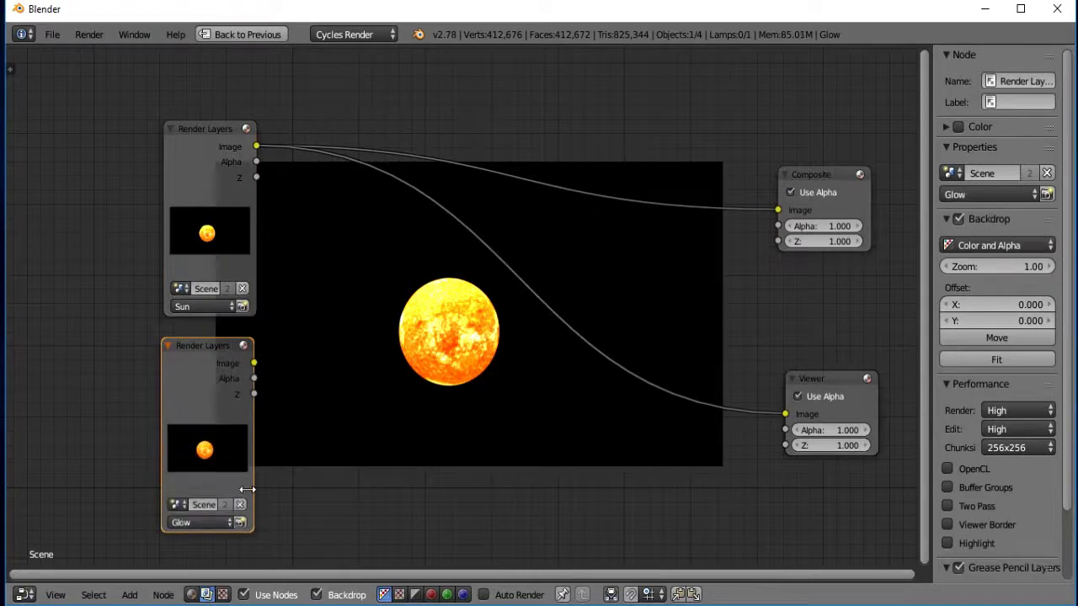
Step: Insert a Mix node set to Add, feeding Composite and Viewer, with Glow as its second image
key("shift+a")
left_click(579, 253)
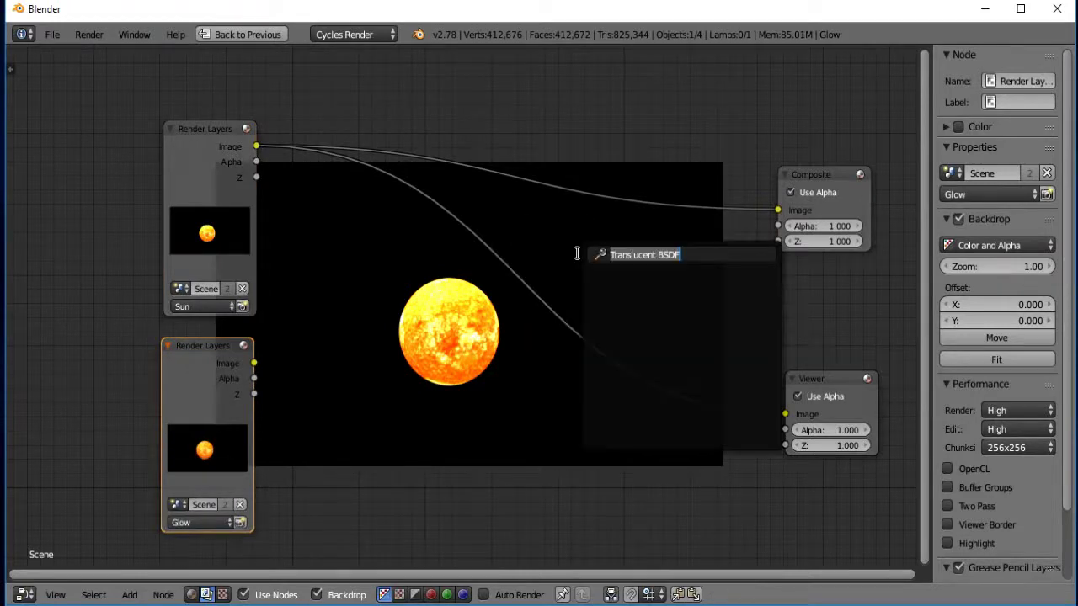
type("mix")
key("Return")
left_click(578, 254)
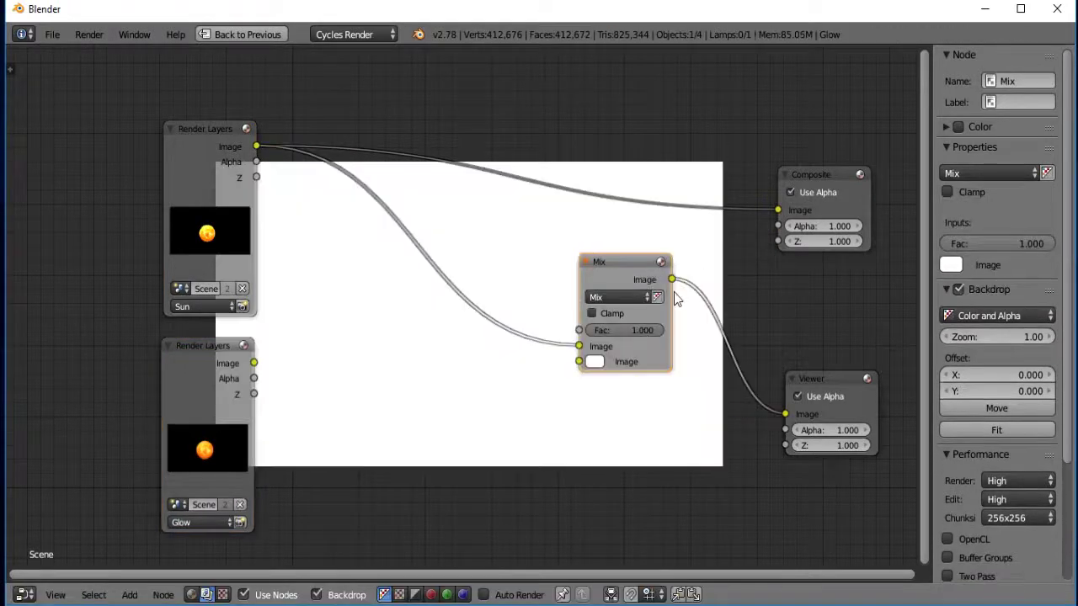
left_click_drag(674, 286, 777, 210)
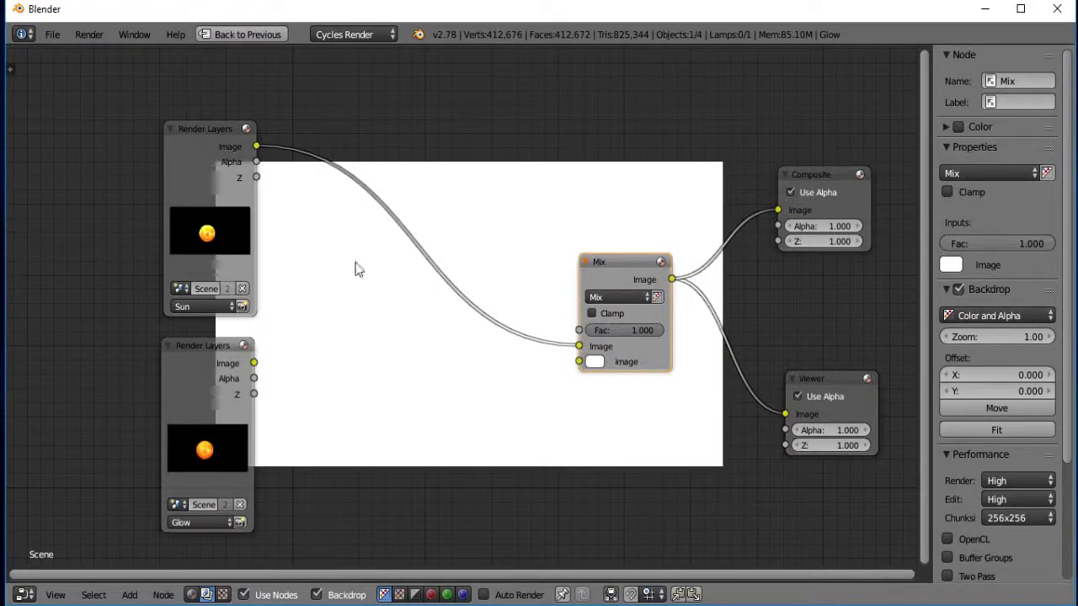
left_click_drag(255, 363, 589, 362)
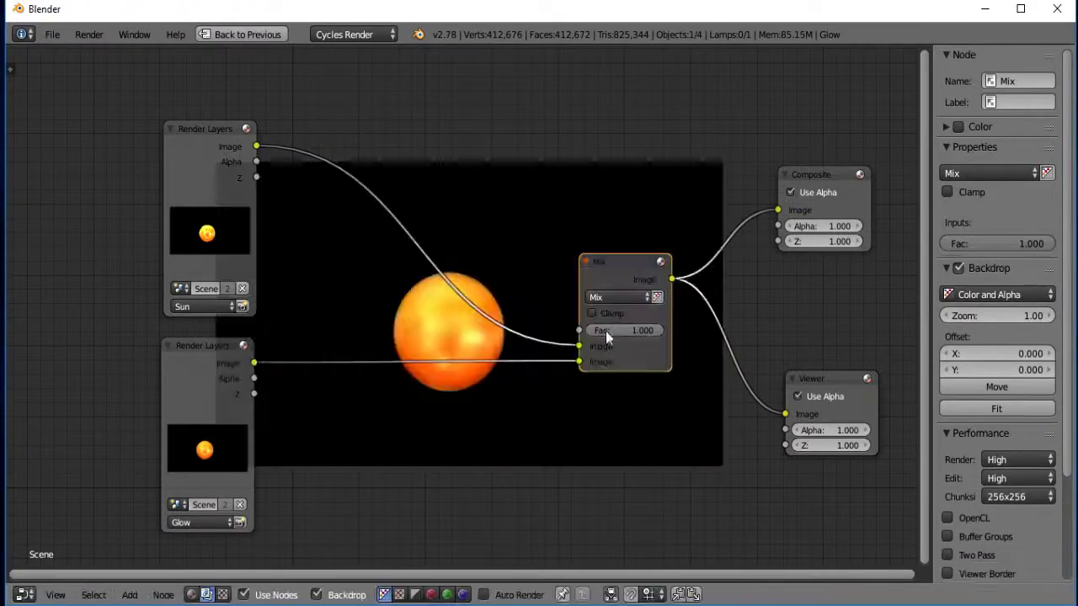
left_click(619, 299)
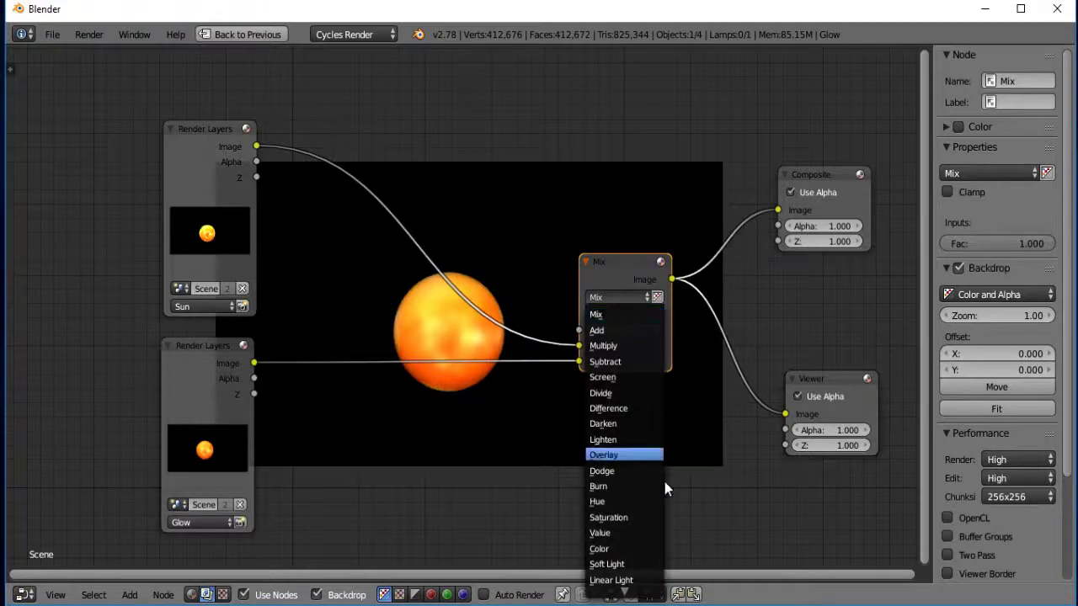
left_click(623, 330)
scroll(479, 380, "up", 1)
scroll(499, 347, "up", 1)
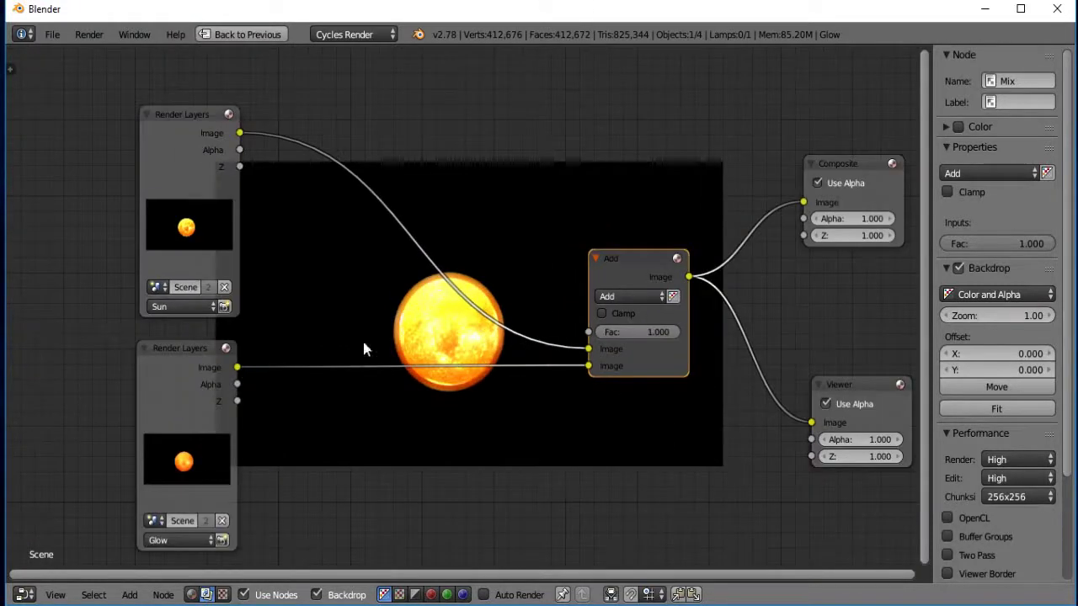
Step: Set the render resolution to 1920 x 1080 px
key("ctrl+Up")
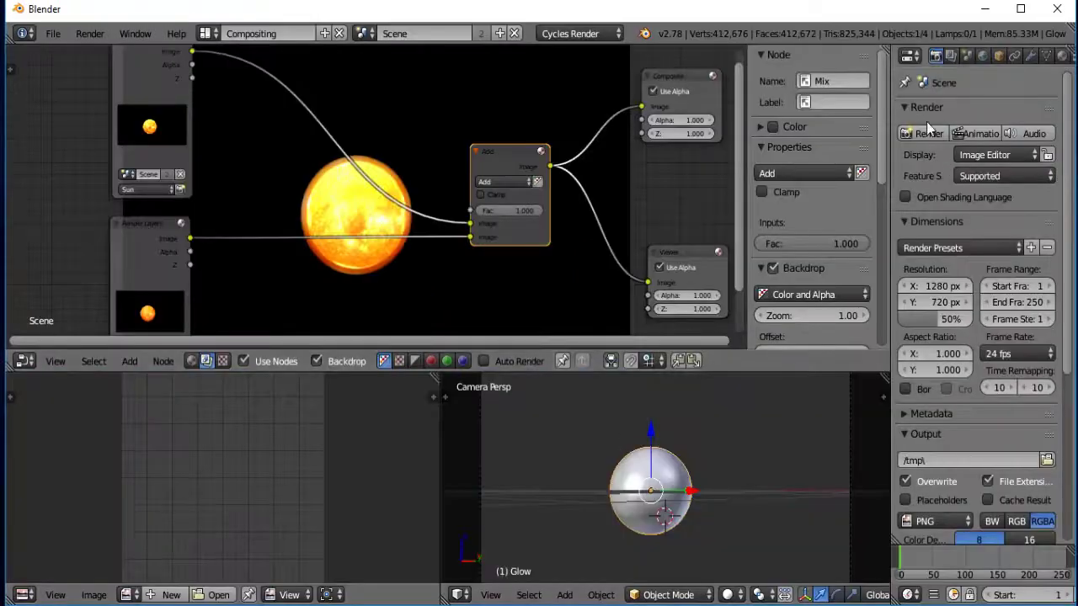
left_click(935, 284)
type("1920")
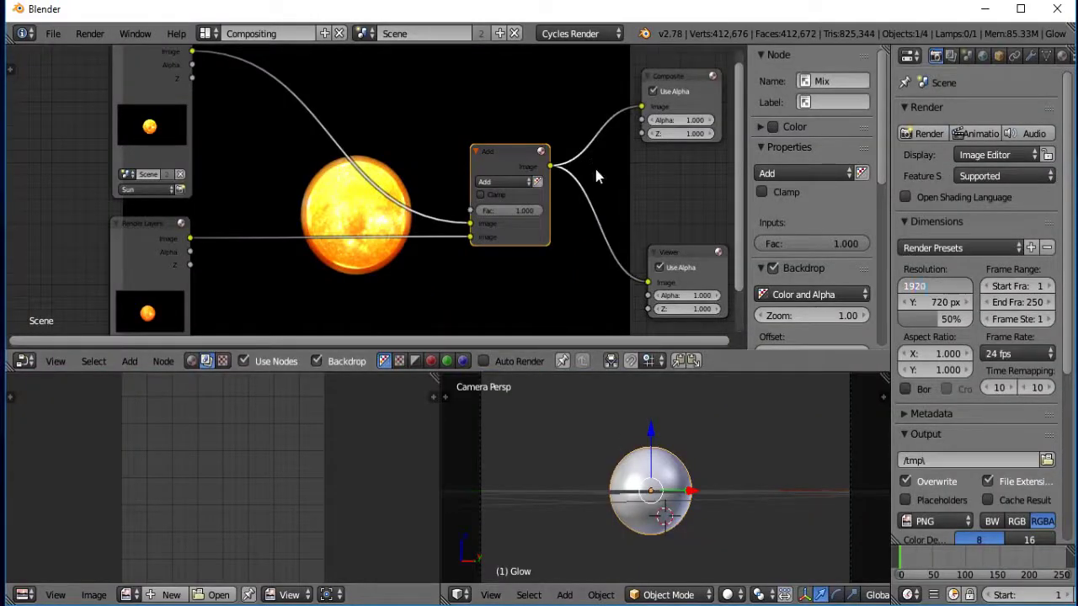
key("Return")
left_click(934, 301)
type("1080")
key("Return")
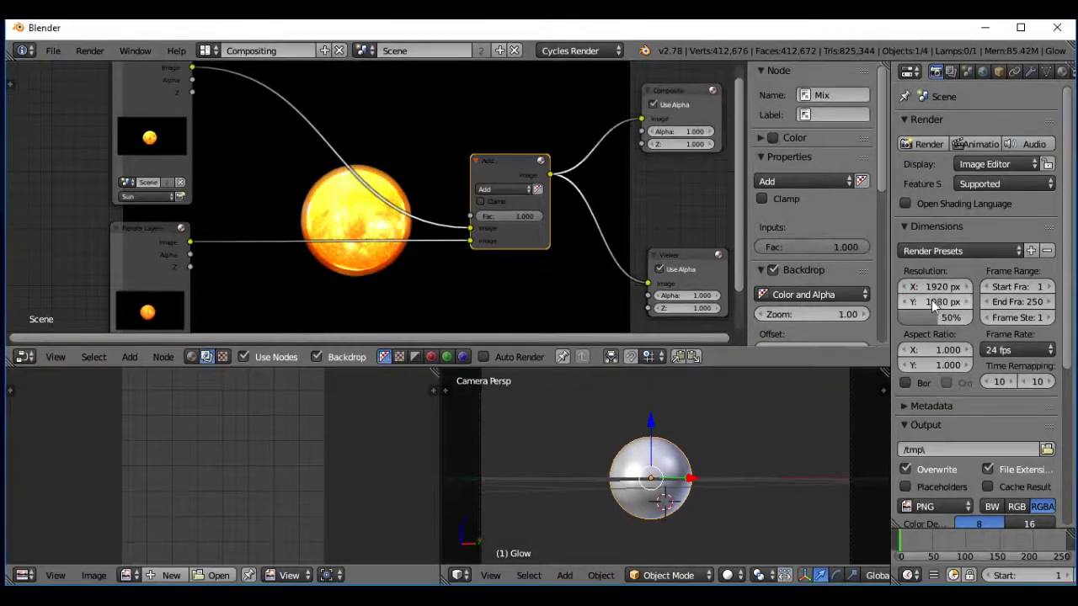
Step: Render the scene at the new resolution, then nudge the Add node slightly up and left
left_click(974, 144)
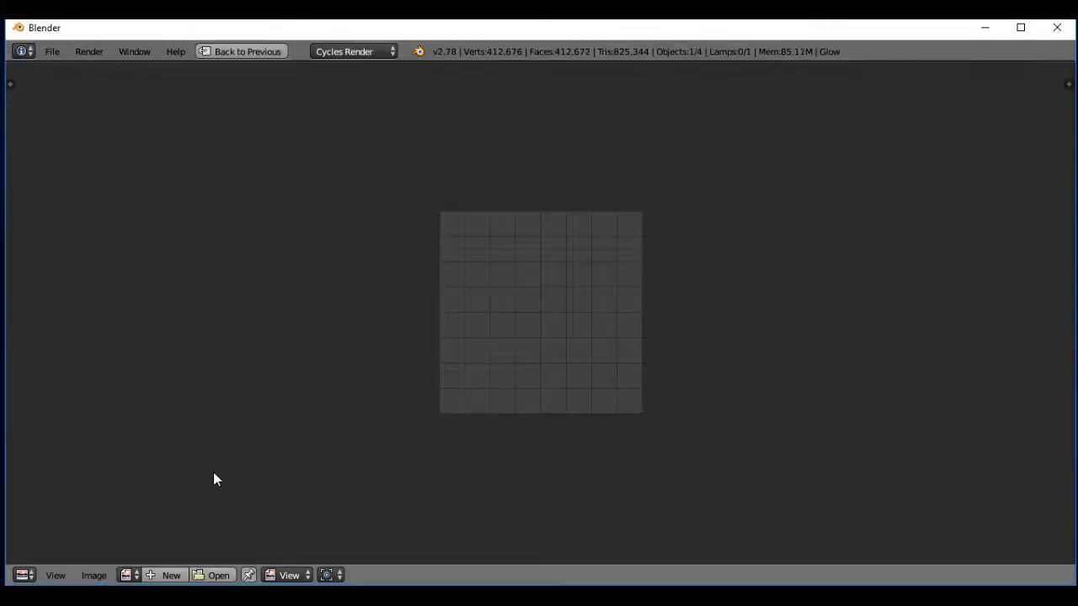
key("Escape")
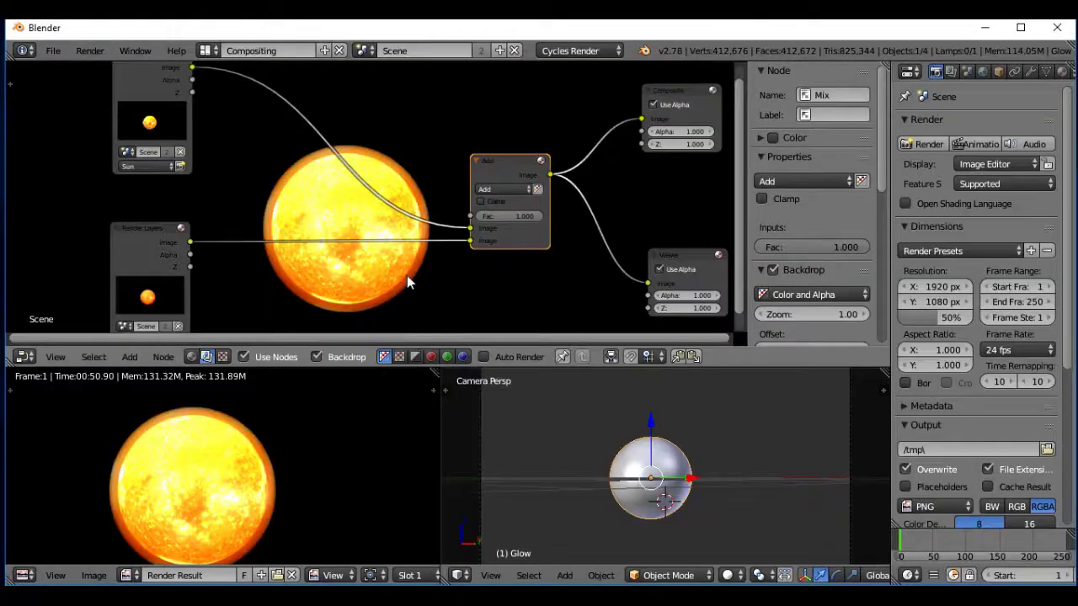
key("ctrl+space")
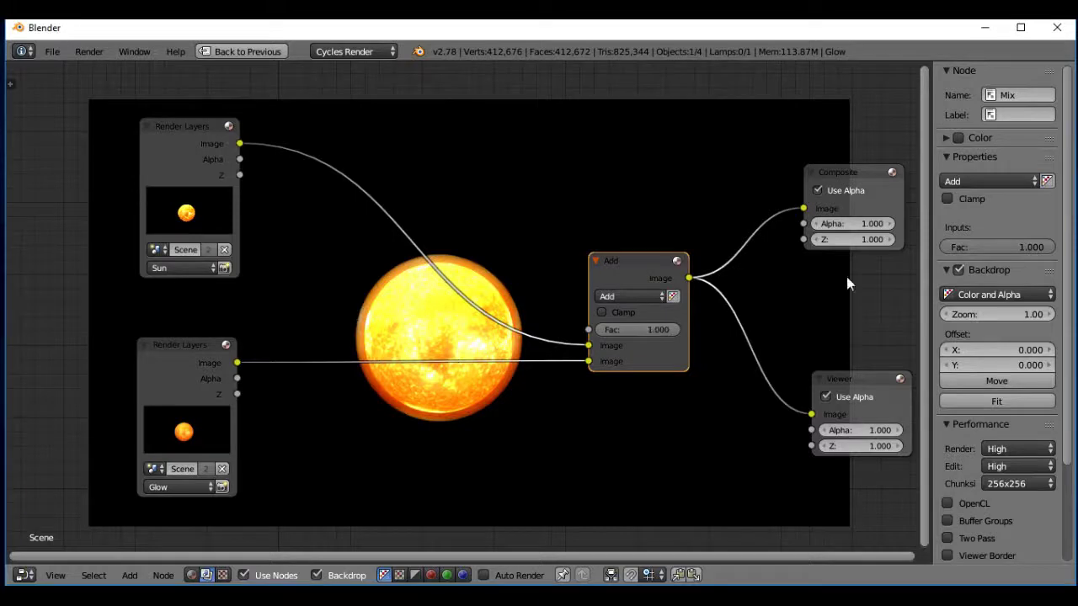
key("ctrl+space")
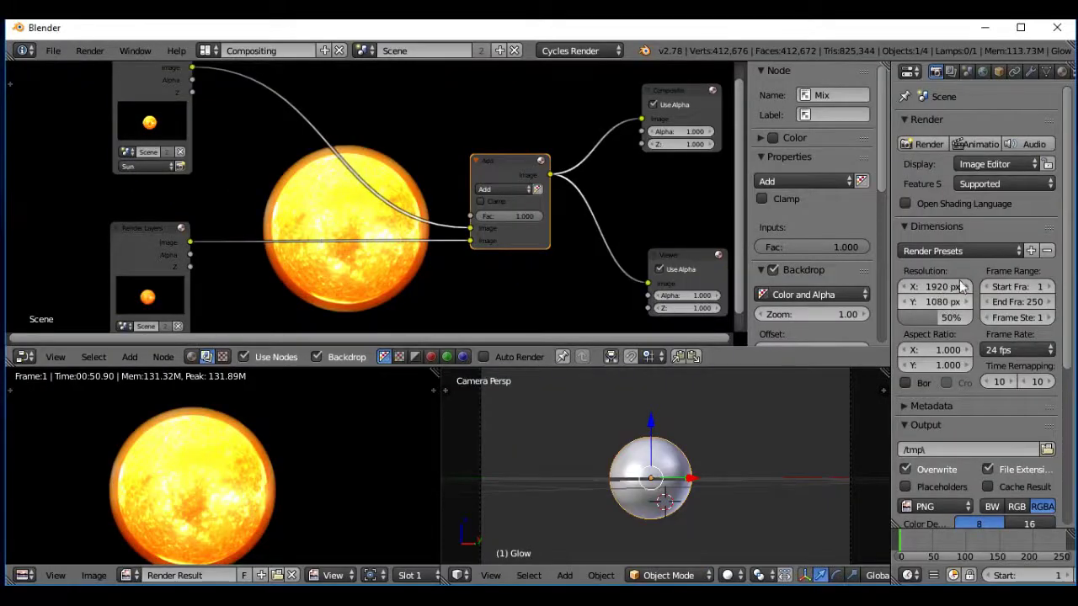
key("ctrl+space")
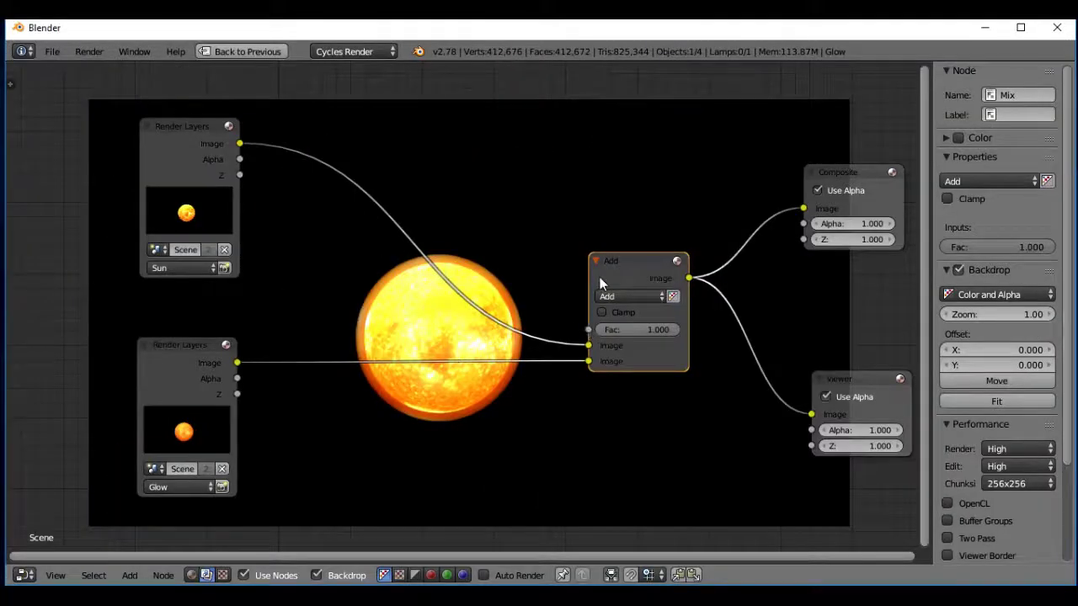
left_click_drag(621, 260, 598, 238)
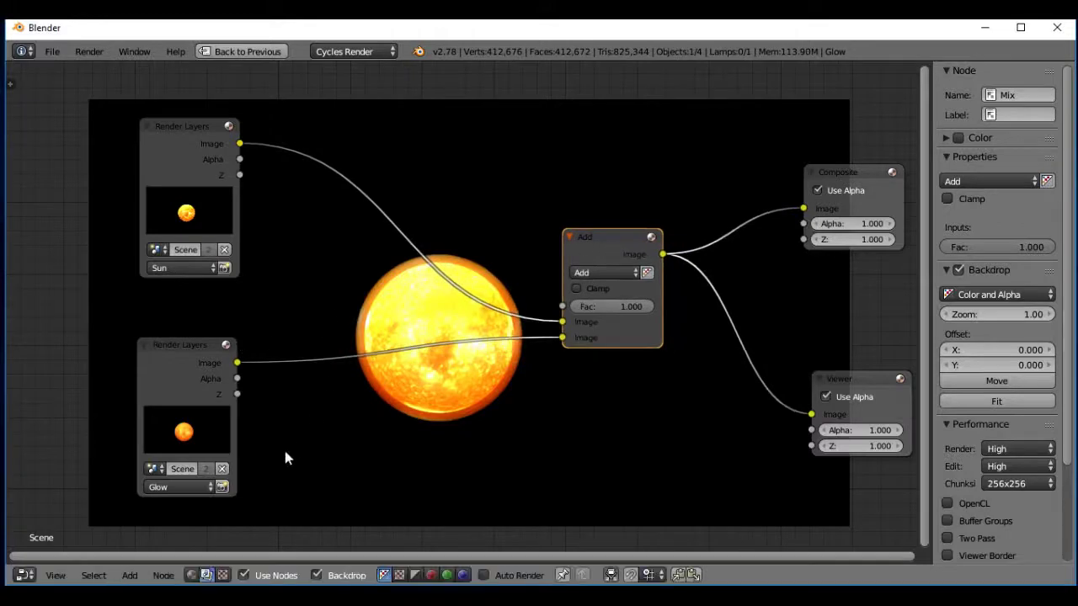
scroll(446, 357, "up", 2)
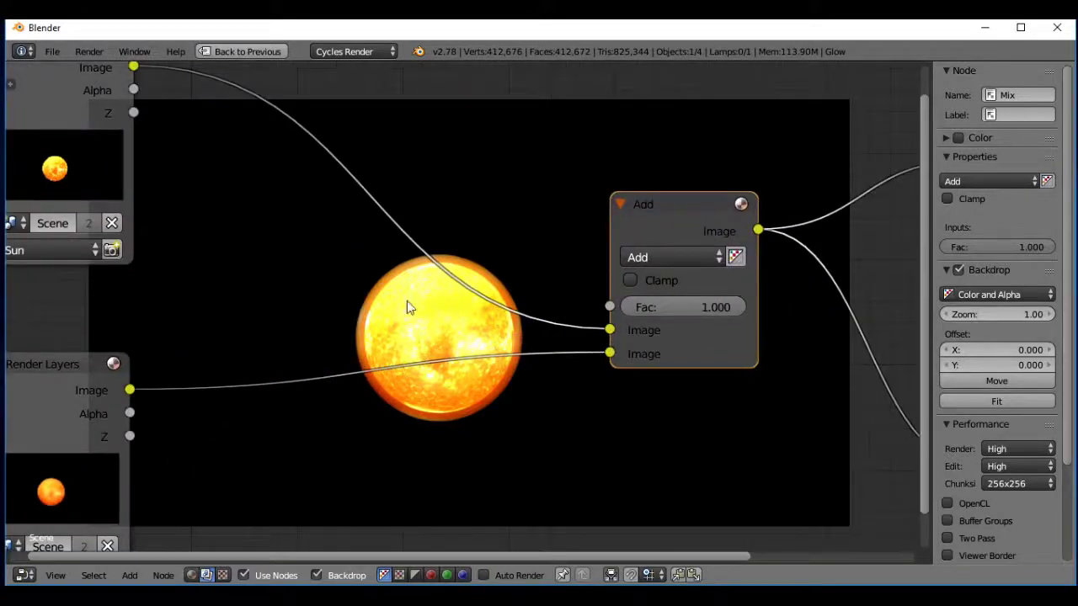
scroll(623, 231, "down", 1)
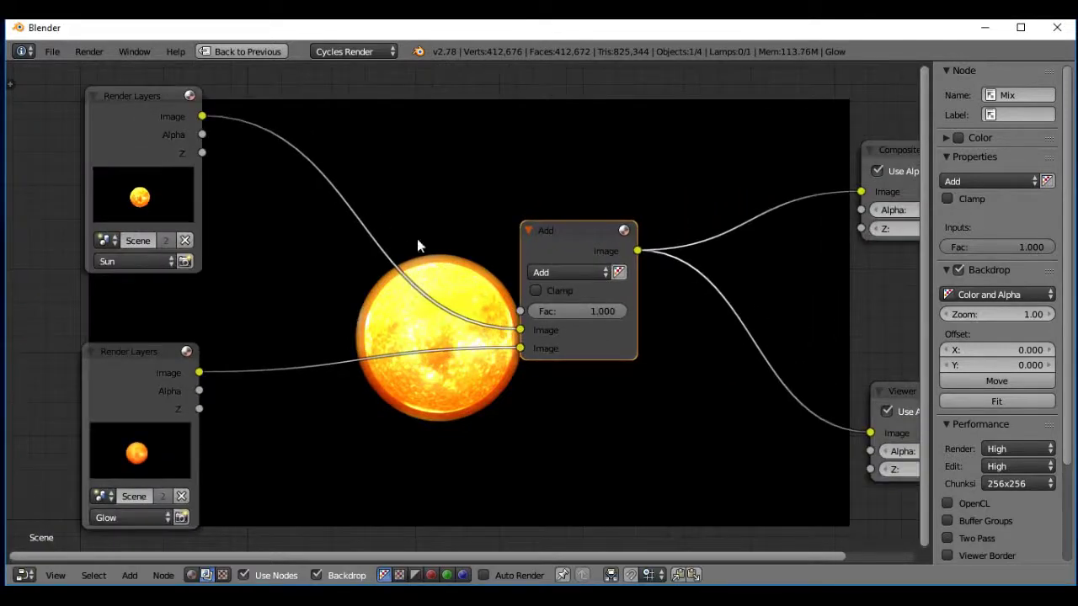
Step: Search for a blur node with 'bl', then delete the unwanted Bilateral Blur node
key("shift+a")
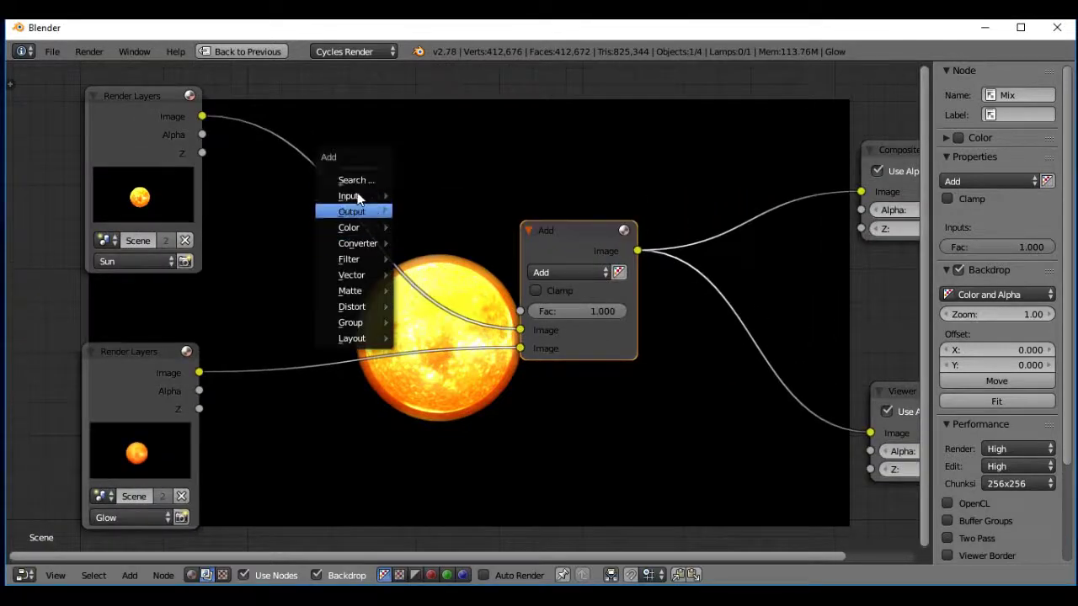
left_click(355, 180)
type("blur")
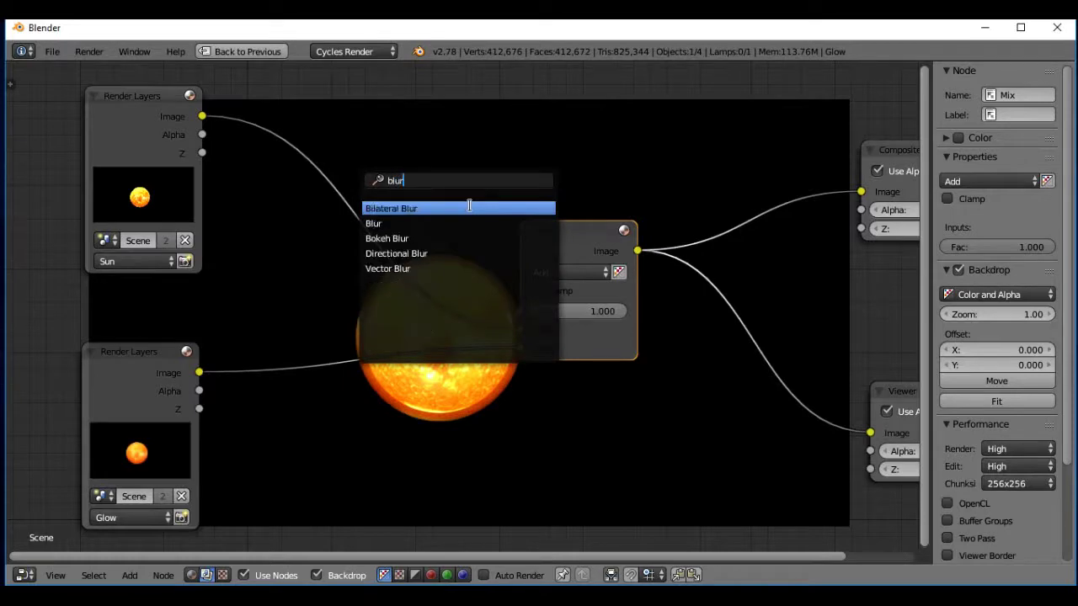
key("Return")
left_click(351, 434)
key("x")
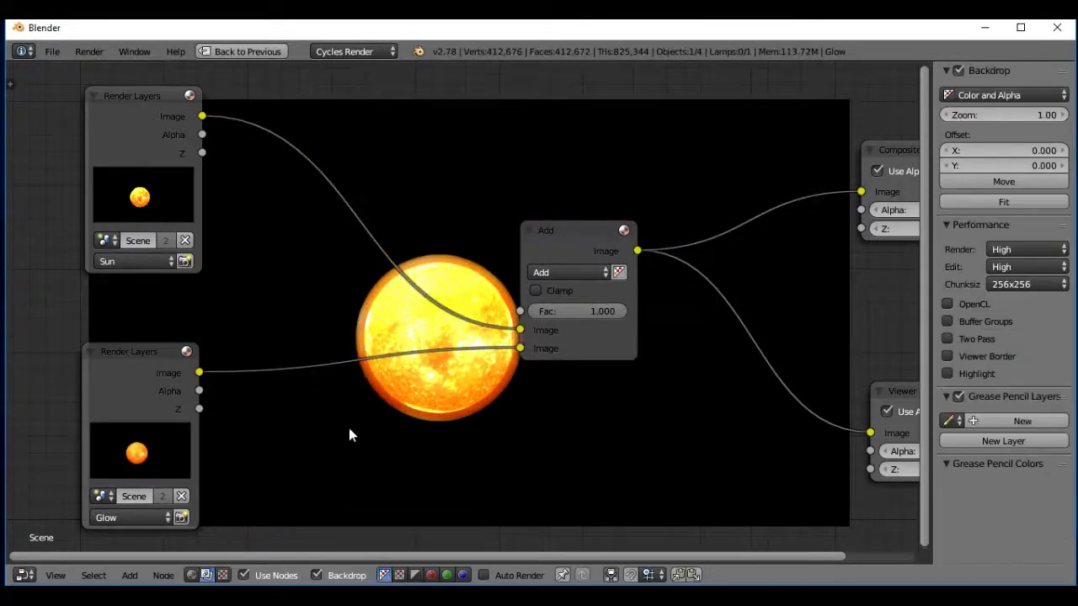
Step: Drop a Blur node on the Glow link, set Fast Gaussian with Size 3, X and Y 3
key("shift+a")
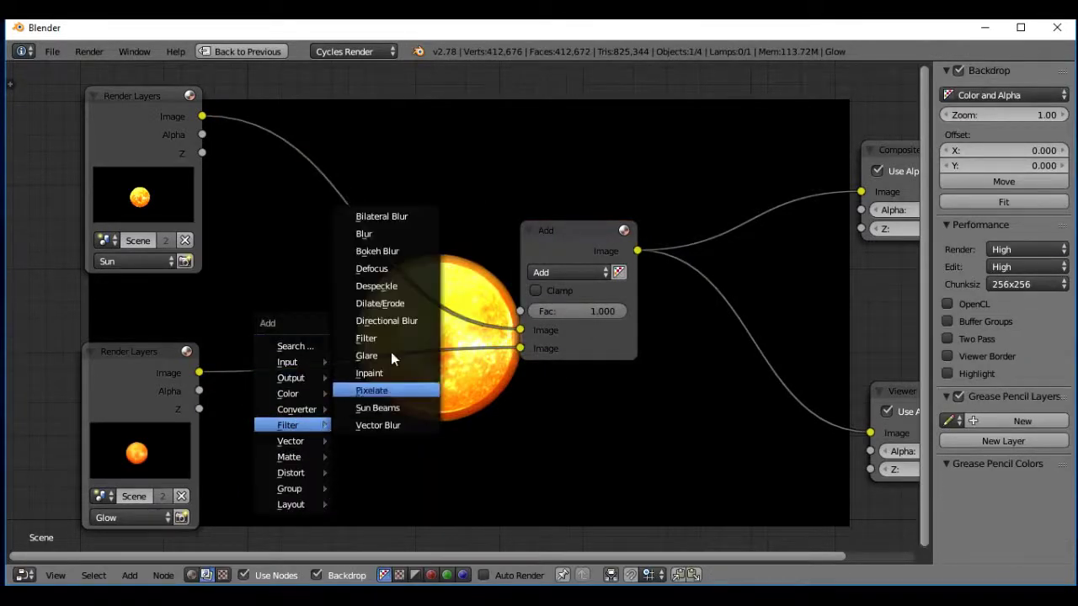
left_click(383, 233)
left_click(302, 304)
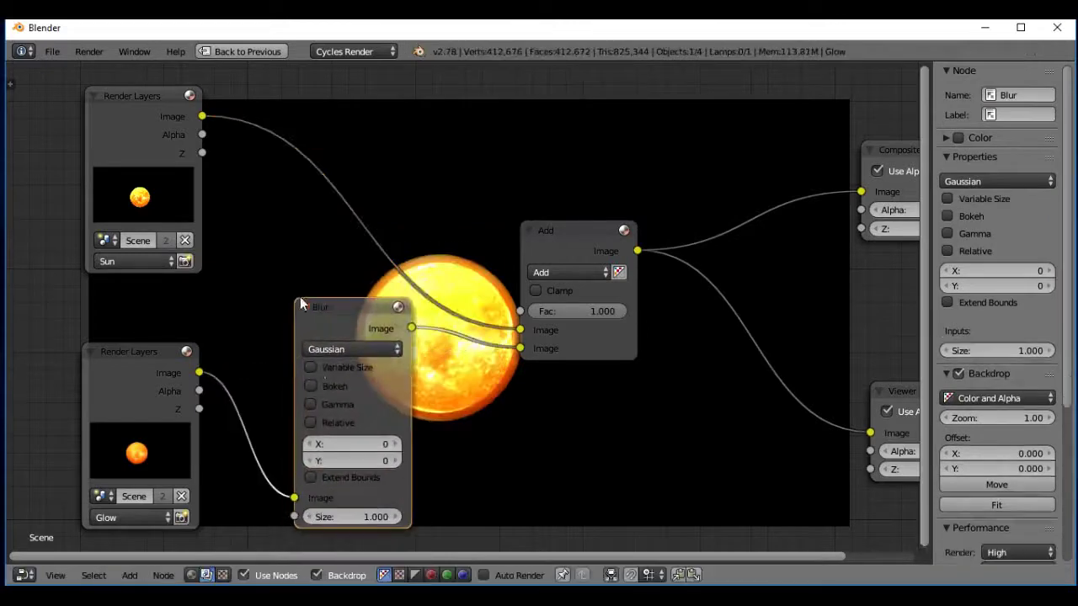
left_click(339, 354)
left_click(353, 235)
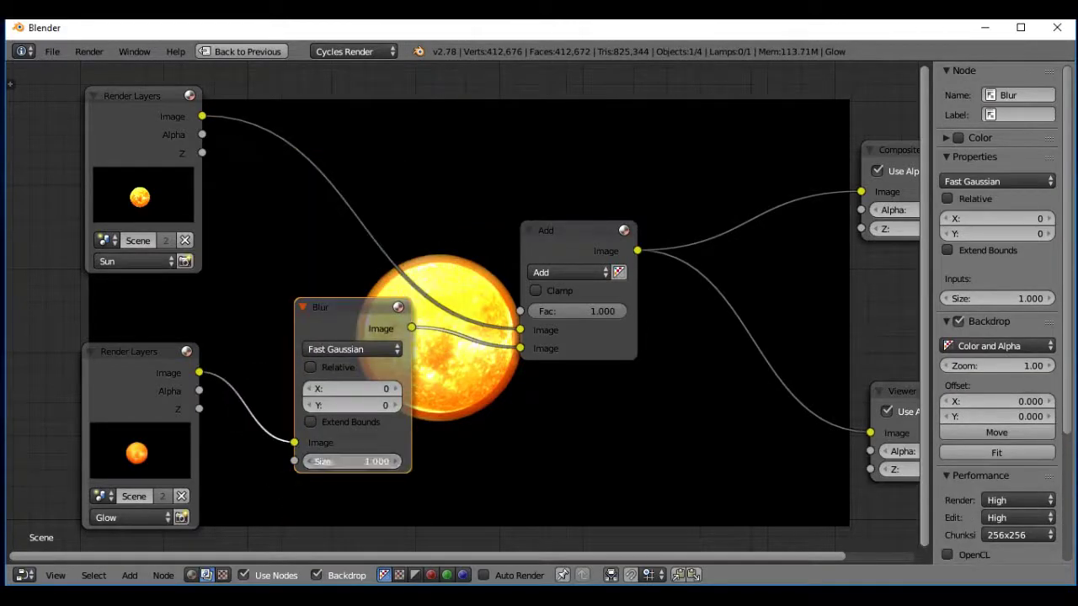
left_click_drag(354, 461, 463, 450)
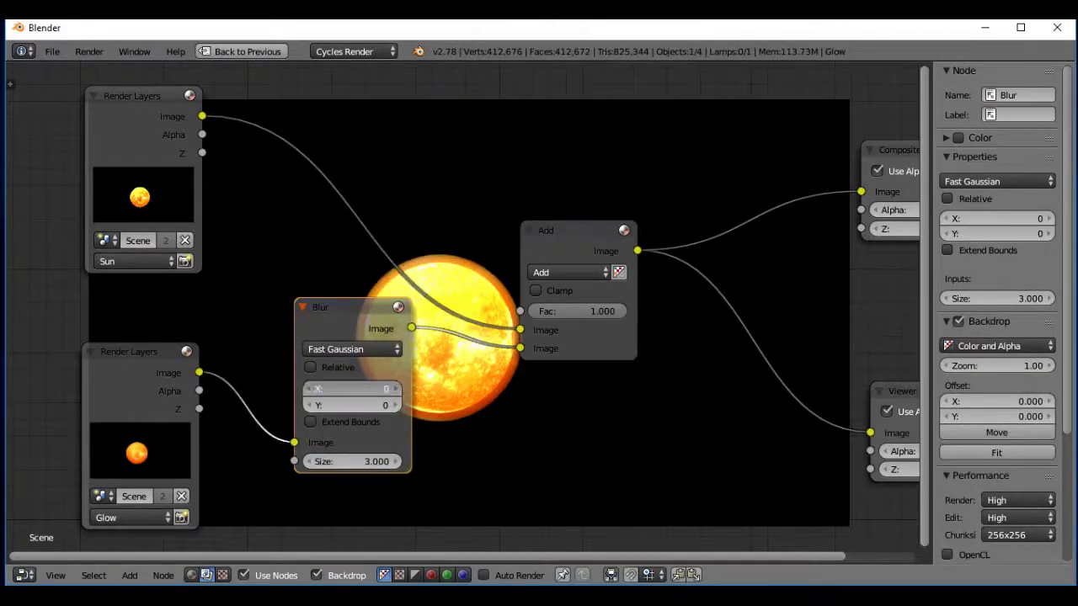
left_click_drag(351, 388, 361, 412)
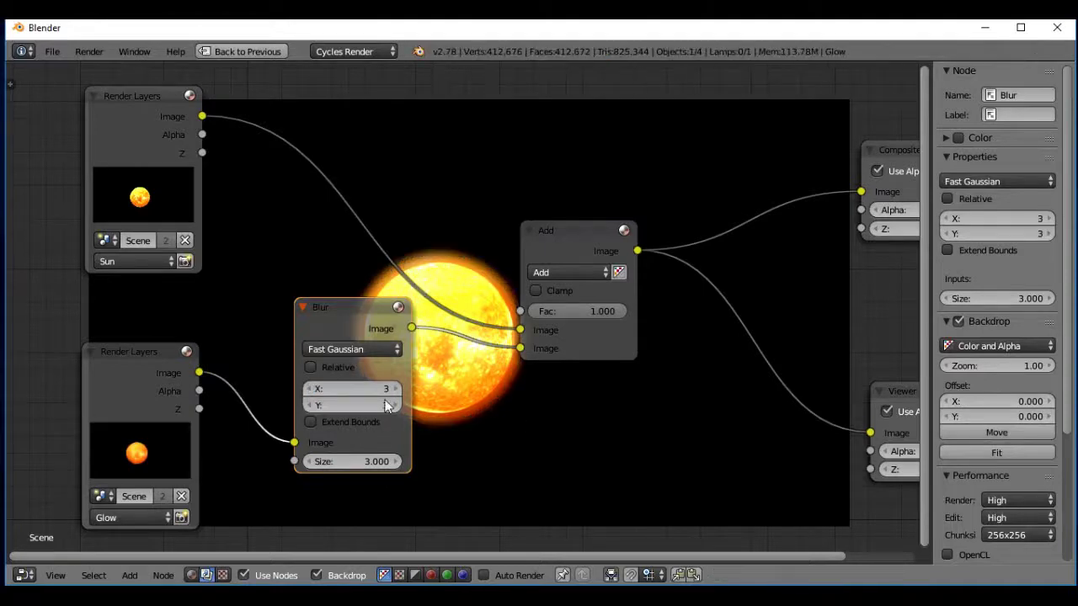
Step: Rearrange the graph, placing the Add node beside the Viewer and the Blur node lower left
mouse_move(528, 388)
middle_mouse_down()
mouse_move(323, 253)
mouse_move(408, 255)
middle_mouse_up()
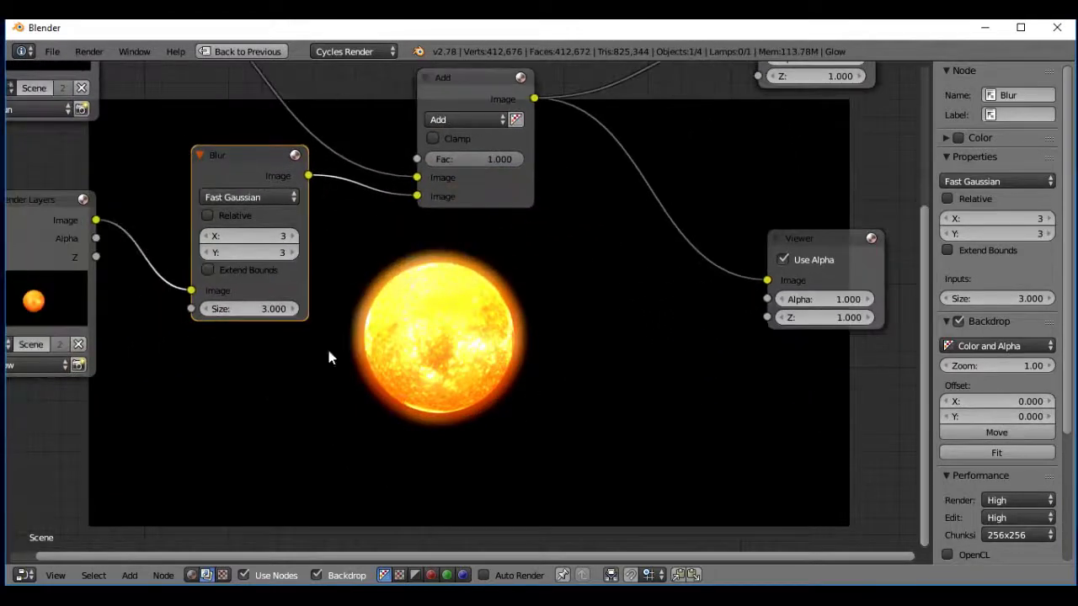
left_click_drag(461, 85, 729, 235)
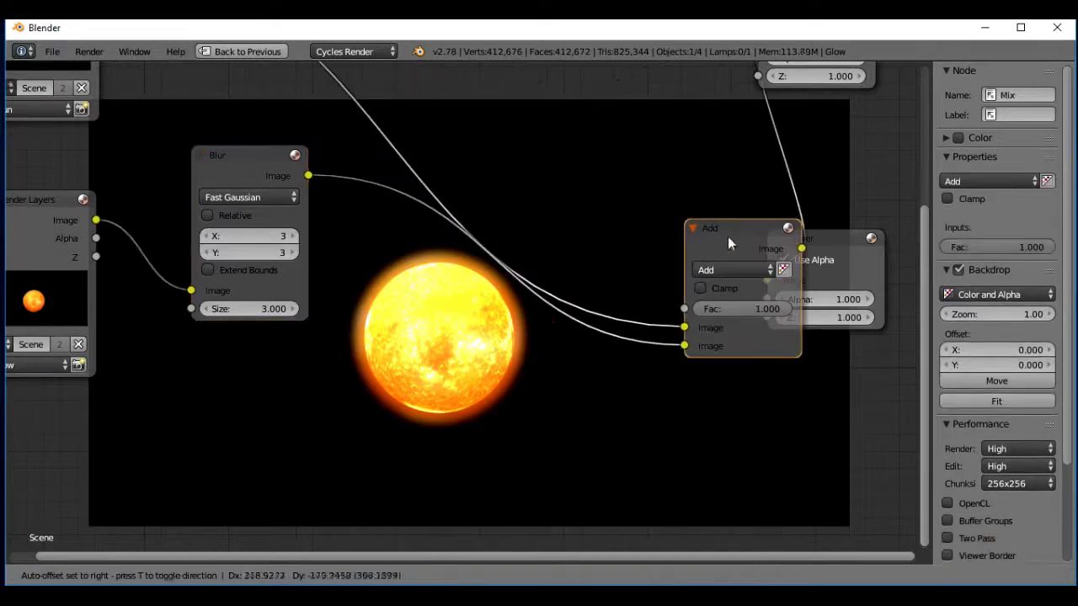
left_click_drag(246, 165, 141, 350)
Step: Insert an RGB Curves node between Blur and Add and raise its red curve point to X 0.433, Y 0.800
key("shift+a")
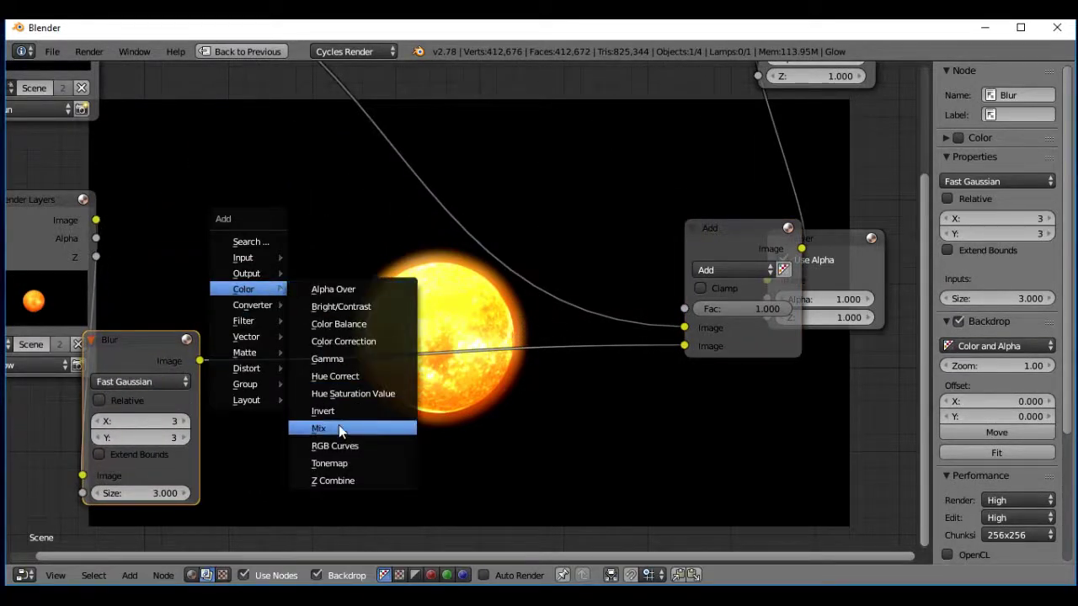
left_click(347, 446)
left_click(371, 348)
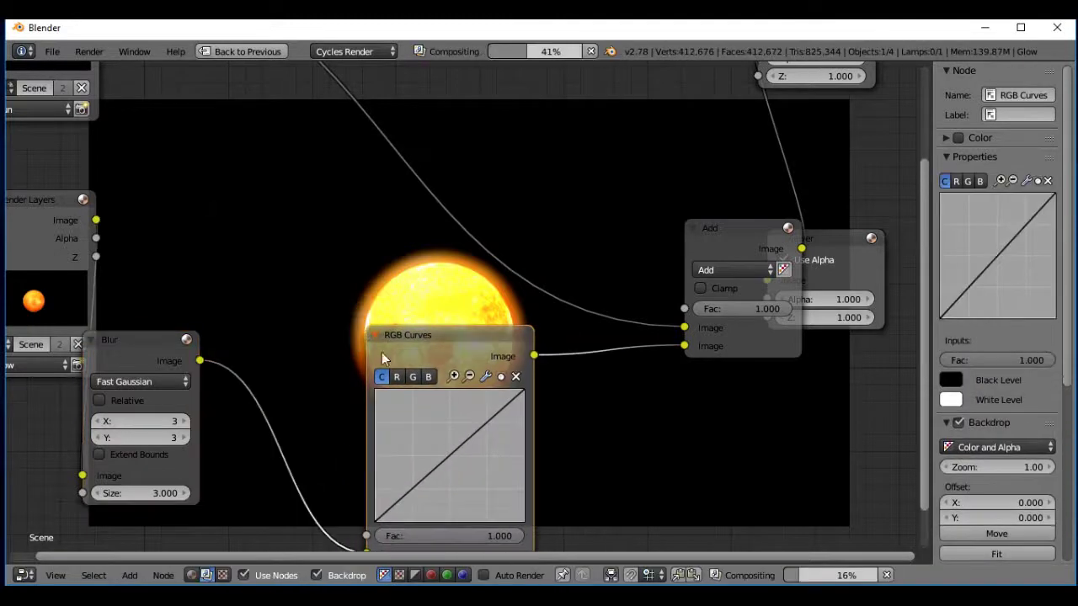
left_click_drag(448, 461, 460, 476)
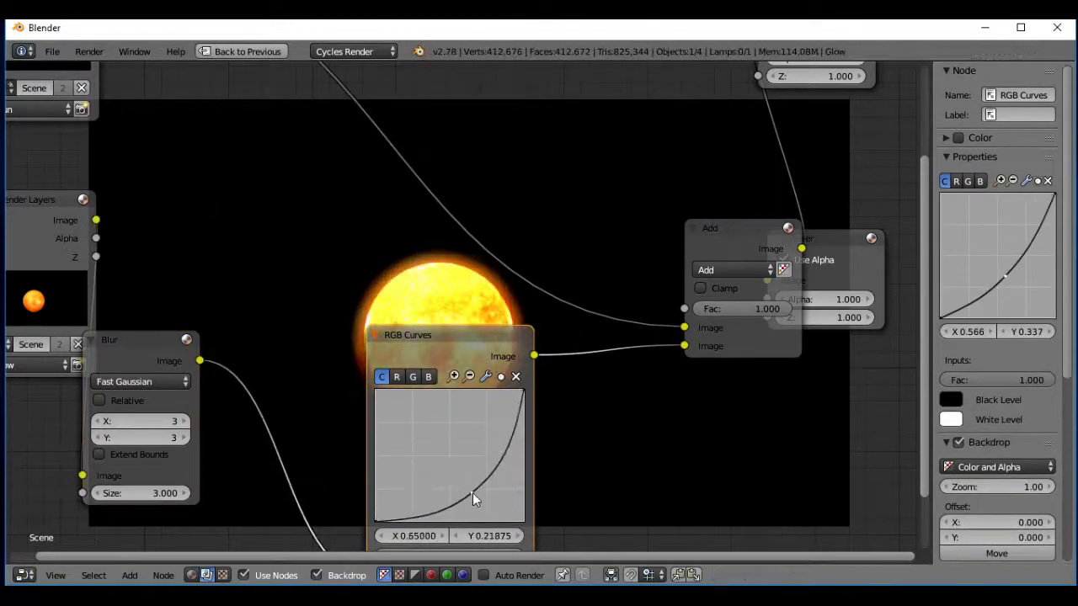
mouse_move(460, 477)
left_mouse_down()
mouse_move(436, 439)
mouse_move(446, 442)
mouse_move(405, 413)
mouse_move(446, 438)
mouse_move(451, 417)
mouse_move(439, 416)
left_mouse_up()
left_click(396, 377)
Step: Reframe the node graph, return to the split compositing layout and enlarge the 3D view
middle_click_drag(466, 345, 320, 303)
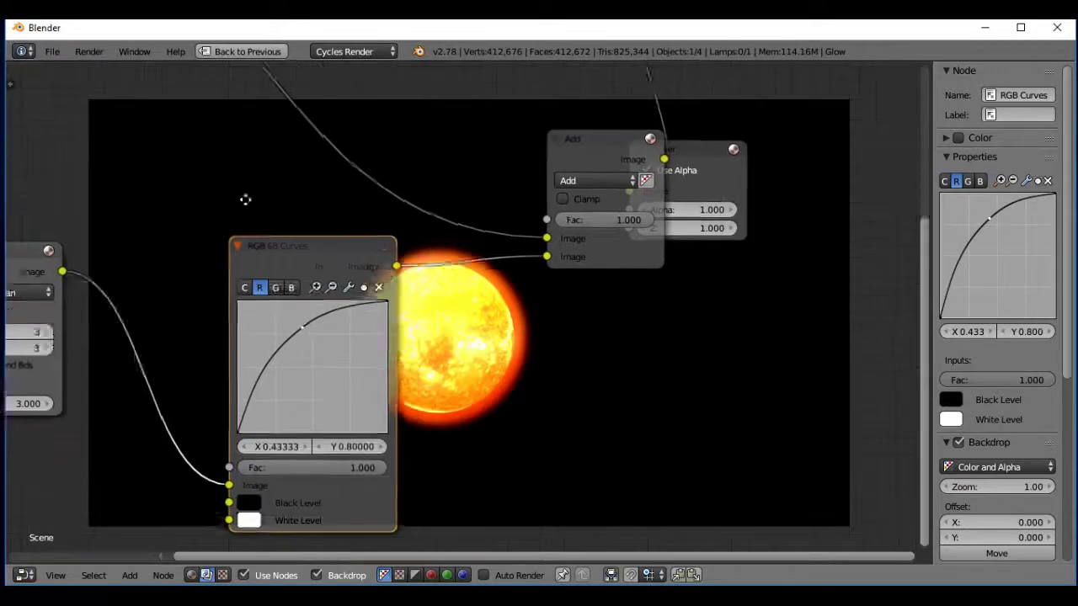
key("ctrl+Up")
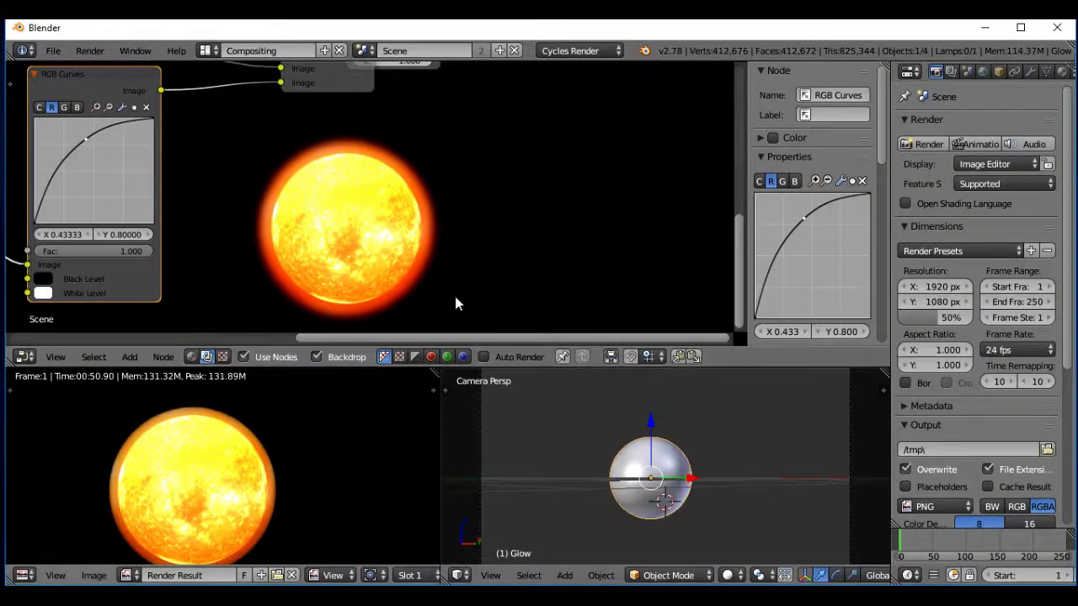
key("ctrl+Up")
scroll(428, 337, "up", 3)
scroll(459, 353, "down", 3)
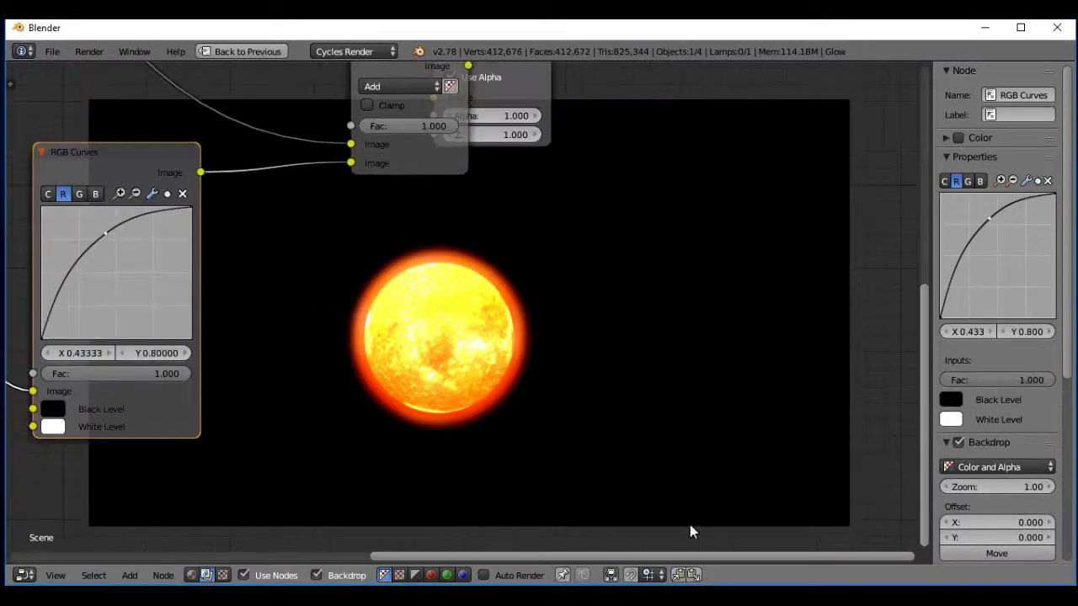
key("ctrl+Up")
key("ctrl+Up")
key("KP_0")
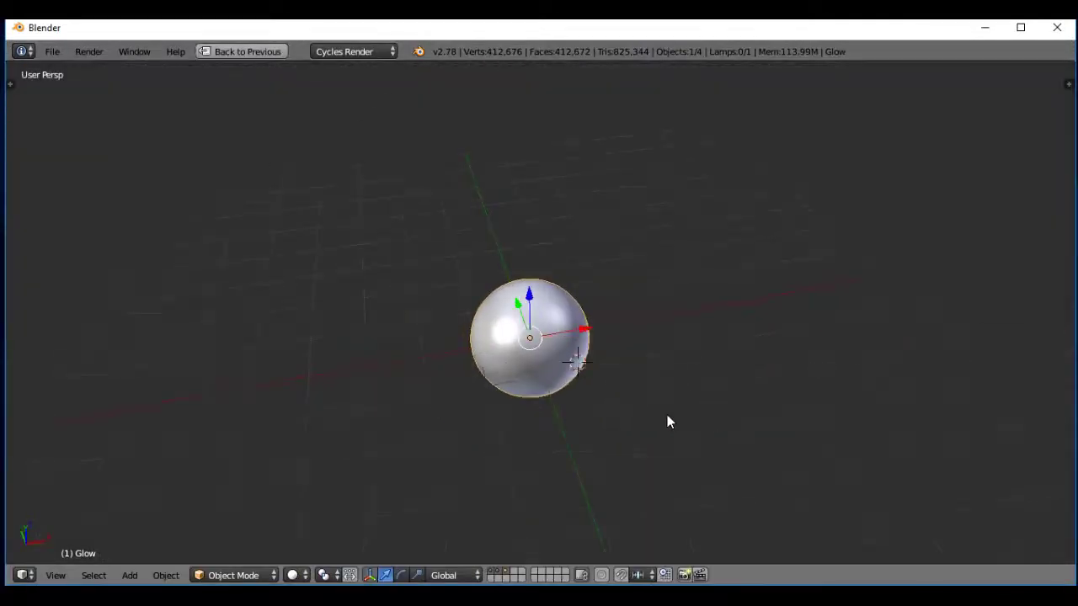
Step: Save the project as Star_sun.blend in the Blender Saves folder
key("ctrl+s")
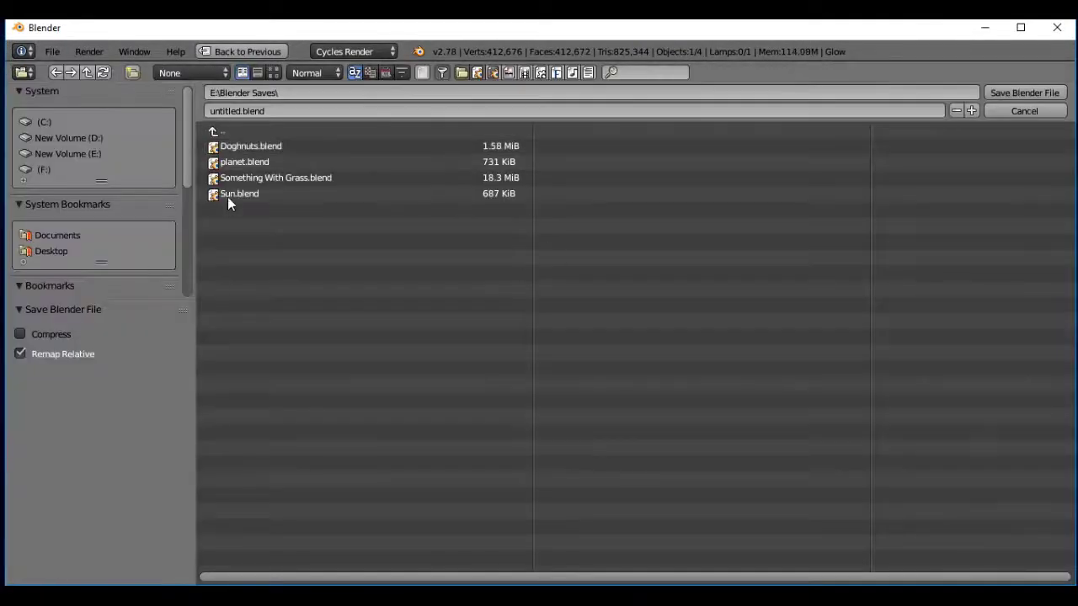
left_click(234, 112)
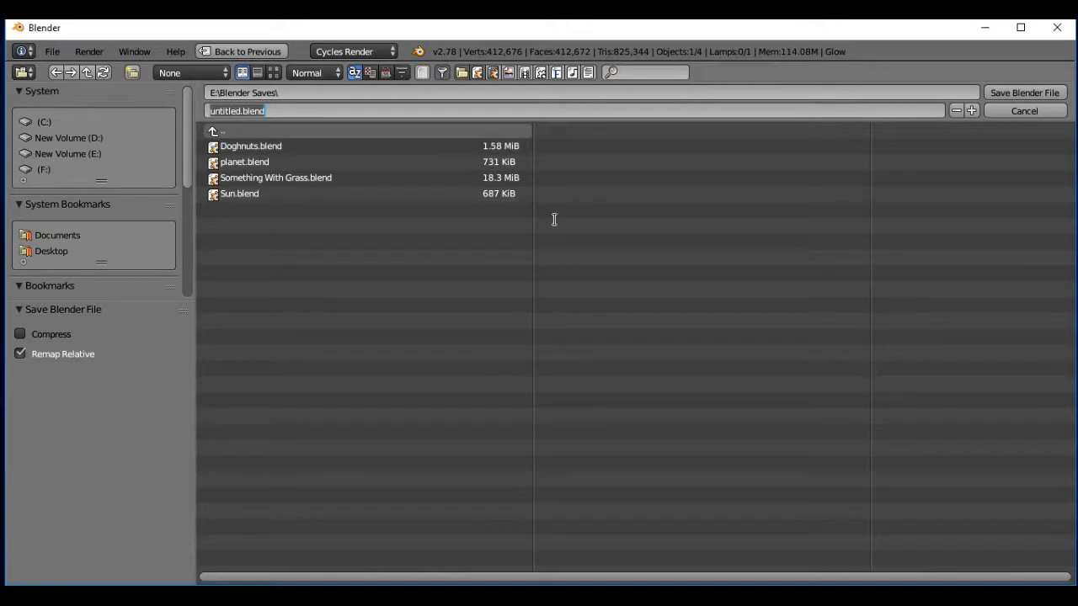
type("Star_su")
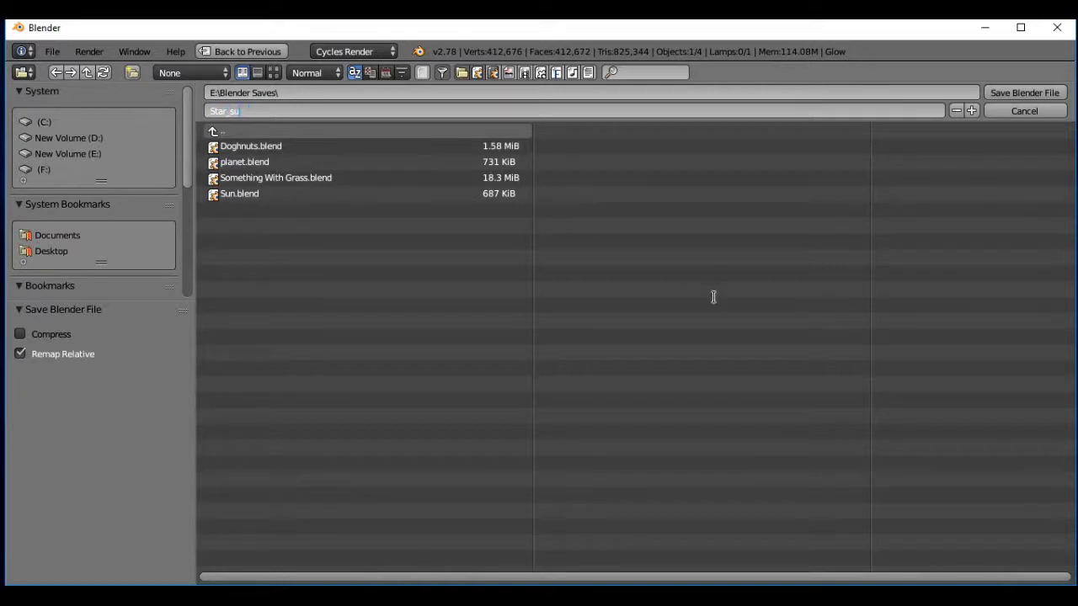
type("n")
key("Return")
left_click(1023, 93)
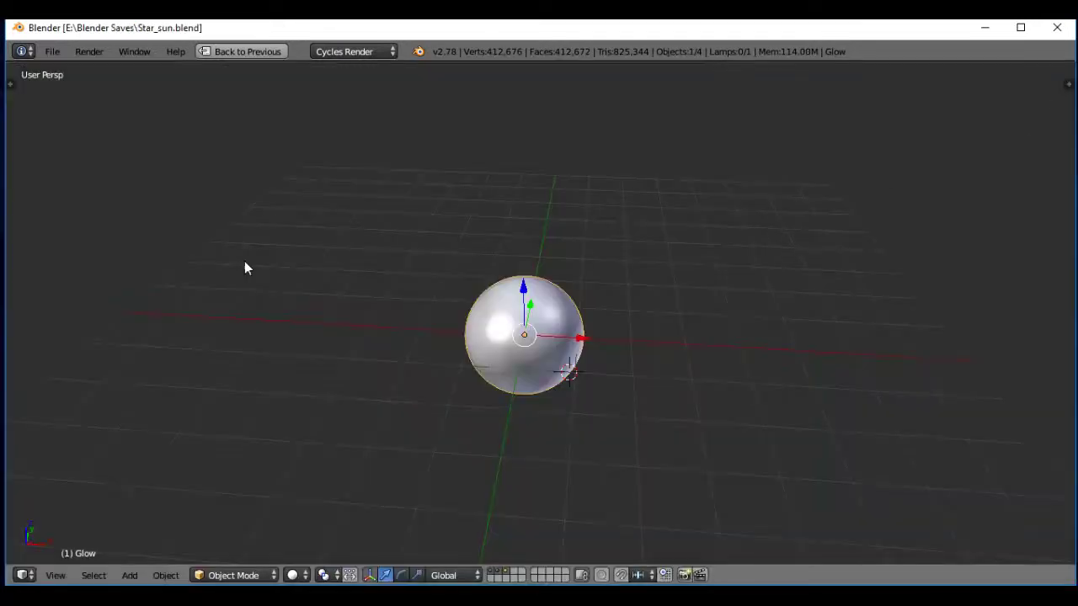
Step: Orbit around the sphere, then enlarge the 3D view and look through the scene camera
mouse_move(737, 421)
middle_mouse_down()
mouse_move(611, 346)
mouse_move(649, 381)
middle_mouse_up()
key("ctrl+Up")
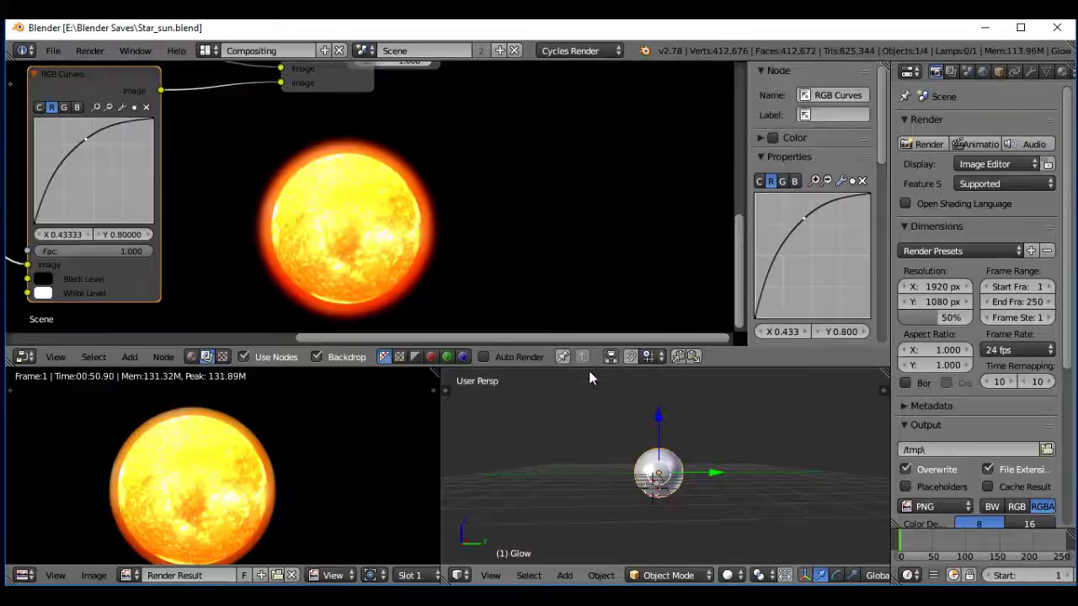
key("ctrl+Up")
mouse_move(524, 336)
middle_mouse_down()
mouse_move(541, 346)
mouse_move(626, 339)
middle_mouse_up()
key("KP_0")
scroll(547, 334, "up", 1)
scroll(581, 342, "down", 2)
scroll(582, 342, "down", 3)
key("ctrl+alt+KP_0")
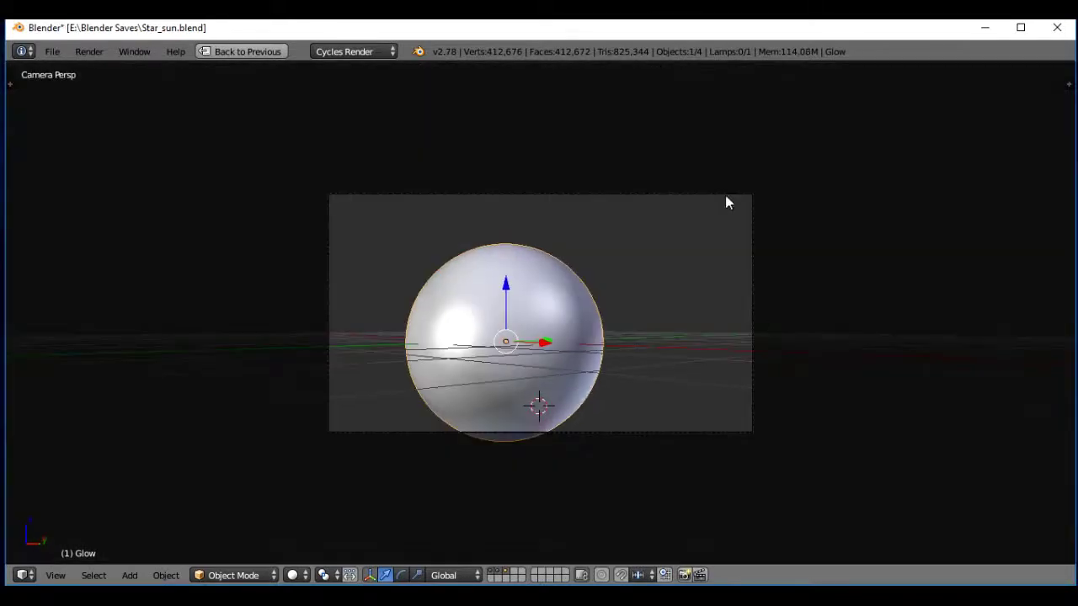
Step: Move the camera along Z and then freely so the sun sits right of frame, and render with F12
right_click(698, 186)
key("g")
key("z")
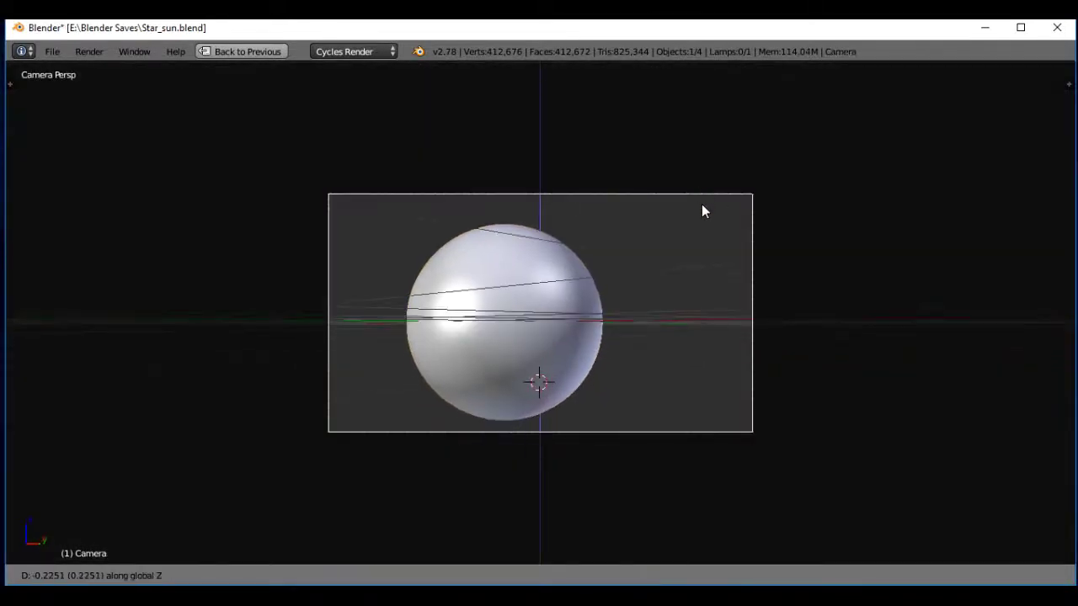
left_click(703, 211)
key("g")
key("x")
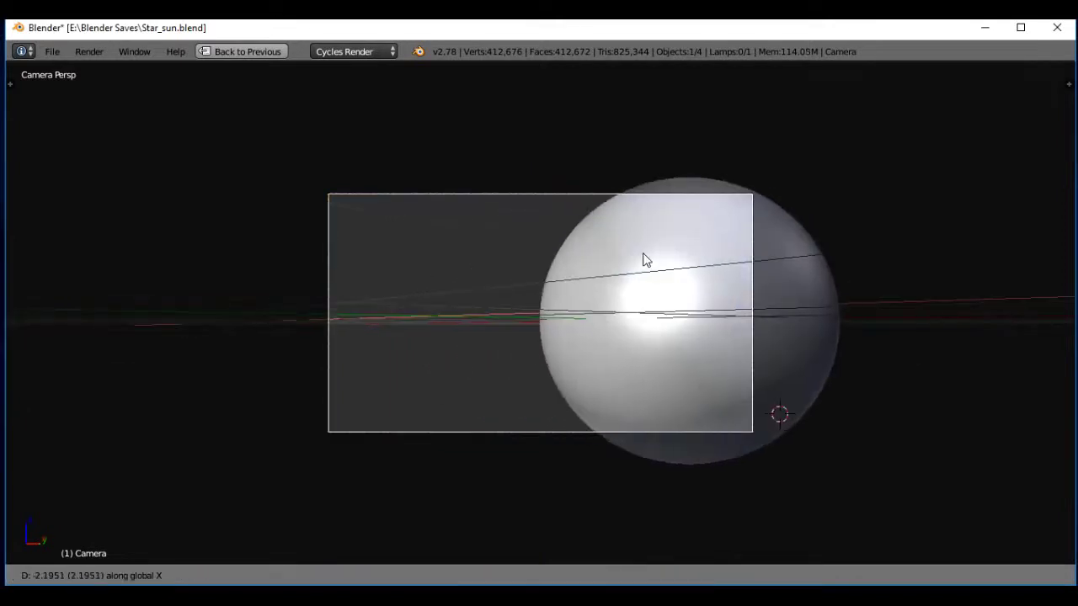
key("x")
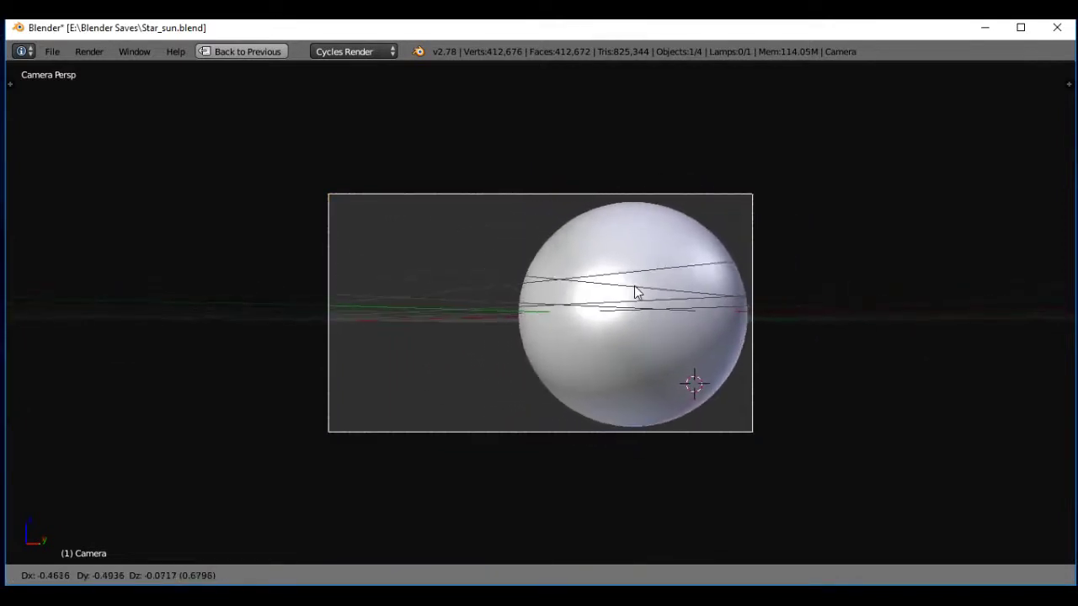
left_click(665, 281)
key("F12")
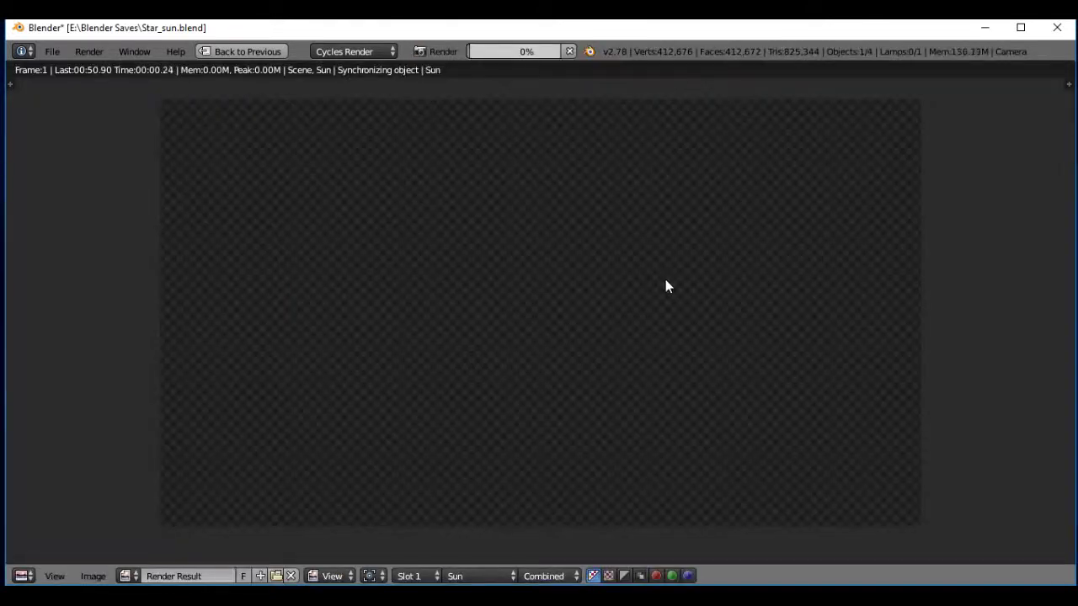